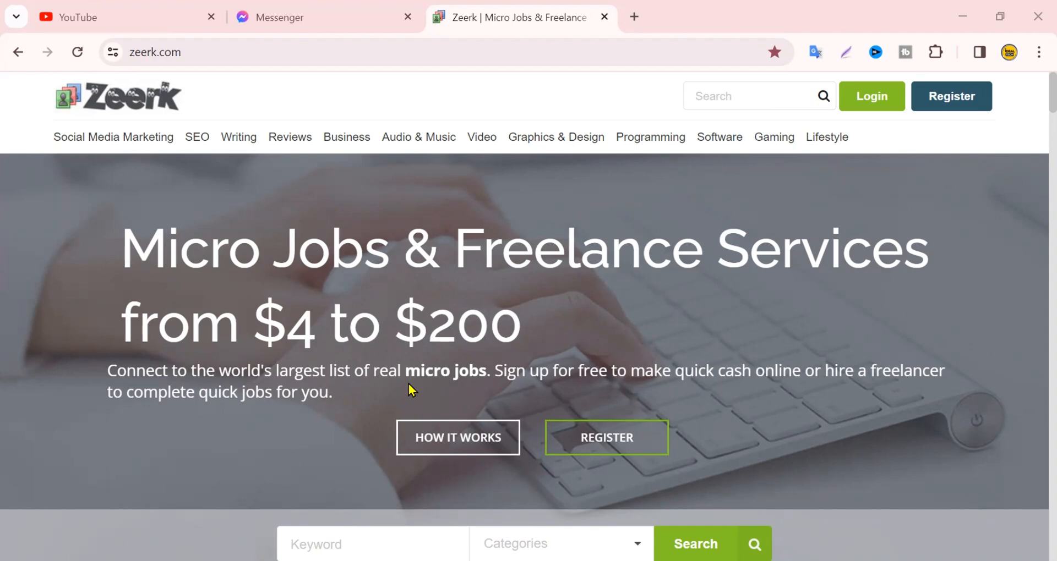
Select the Freelance Services heading on the Zeerk home page and translate it
scroll(412, 374, "down", 10)
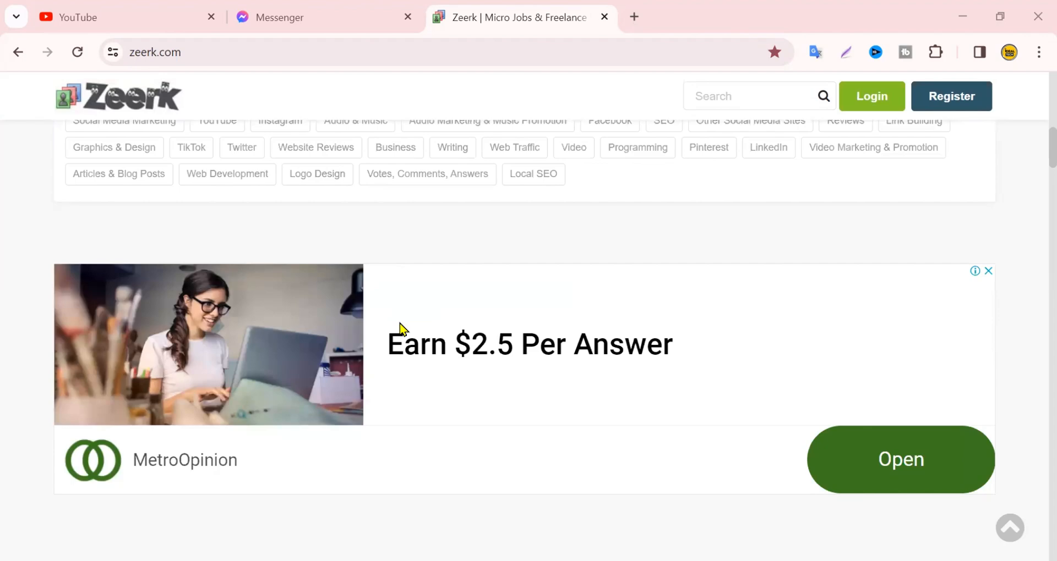
scroll(400, 328, "down", 10)
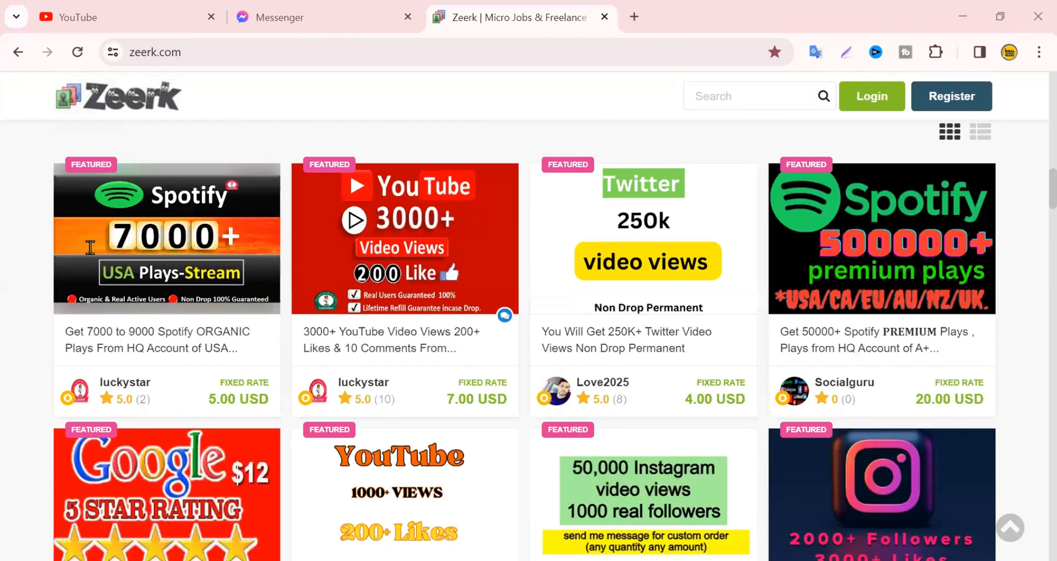
scroll(56, 244, "up", 3)
left_click_drag(56, 244, 337, 223)
left_click(345, 224)
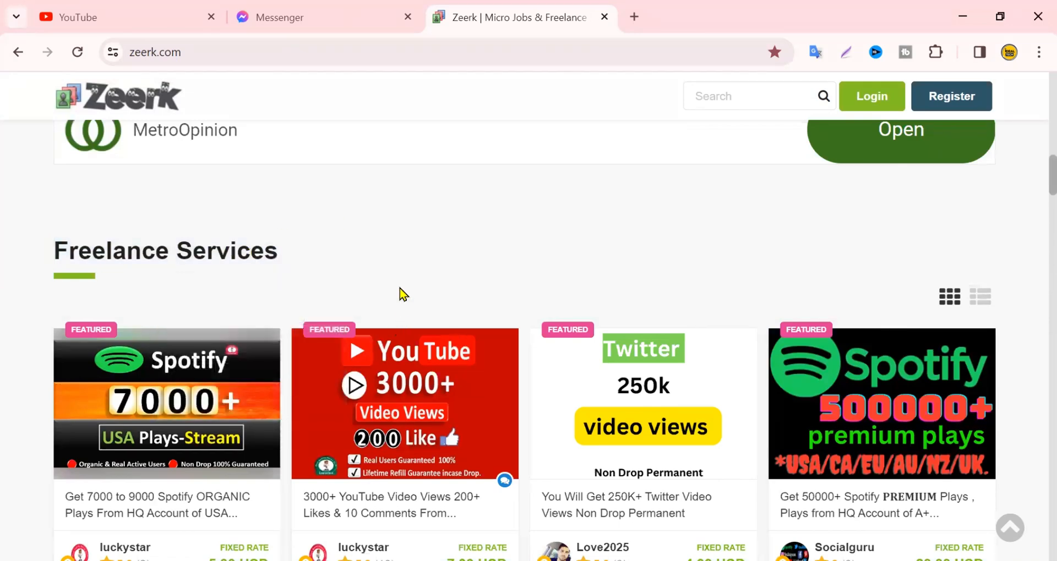
Scroll down through the service listings on the home page
scroll(427, 259, "down", 3)
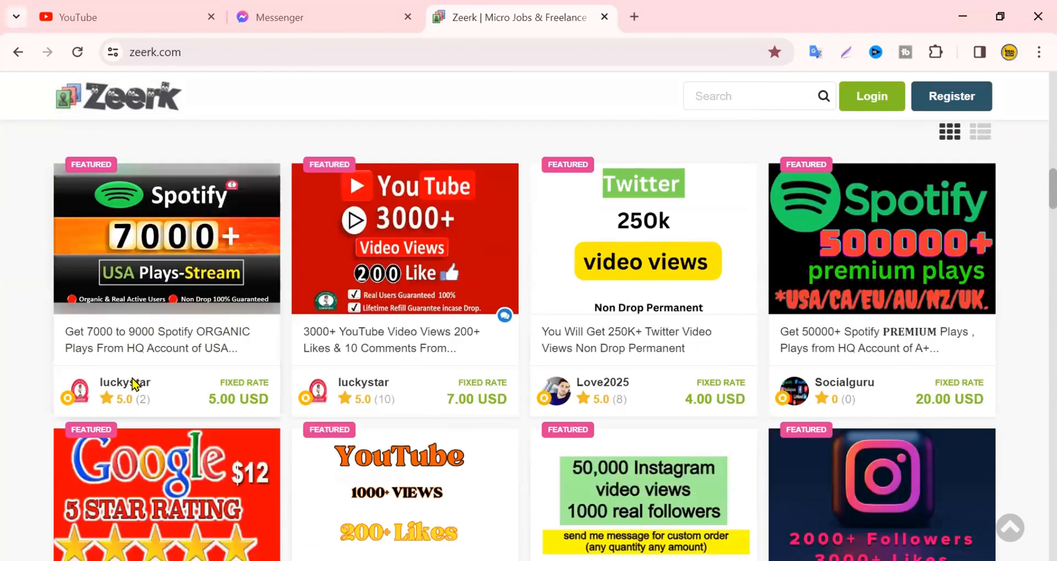
scroll(580, 384, "down", 1)
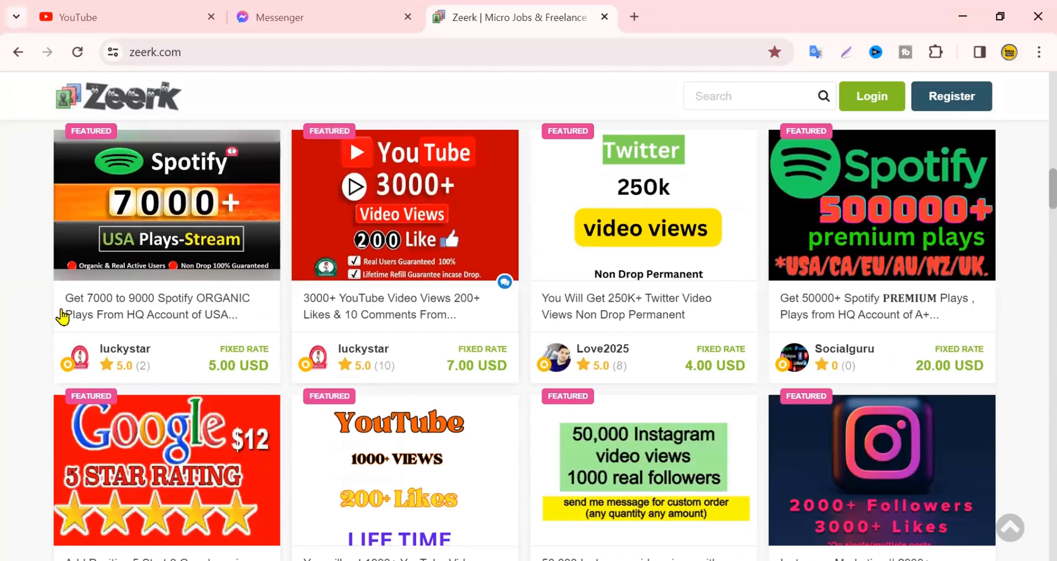
scroll(110, 275, "down", 2)
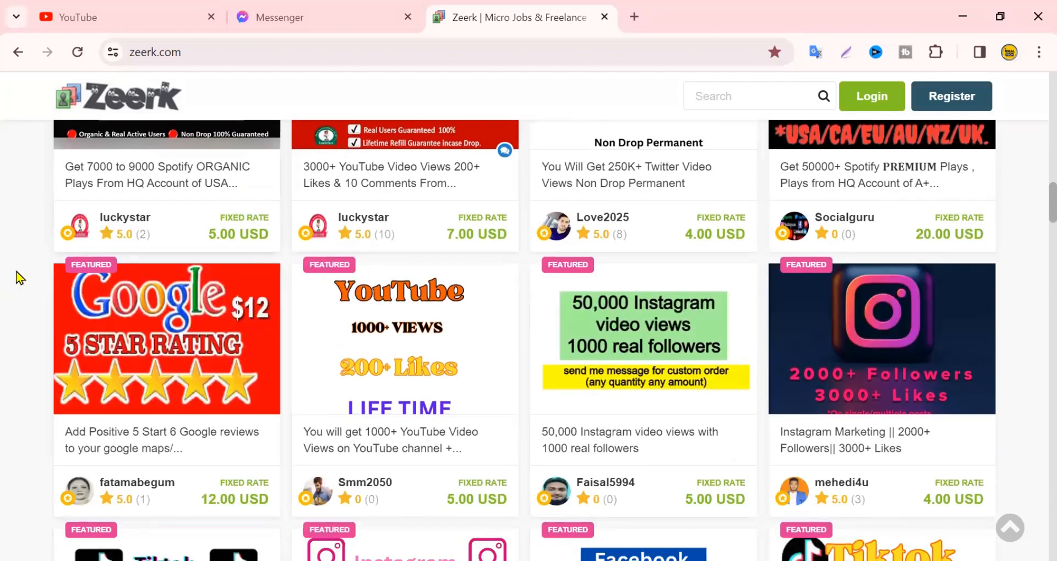
mouse_move(67, 237)
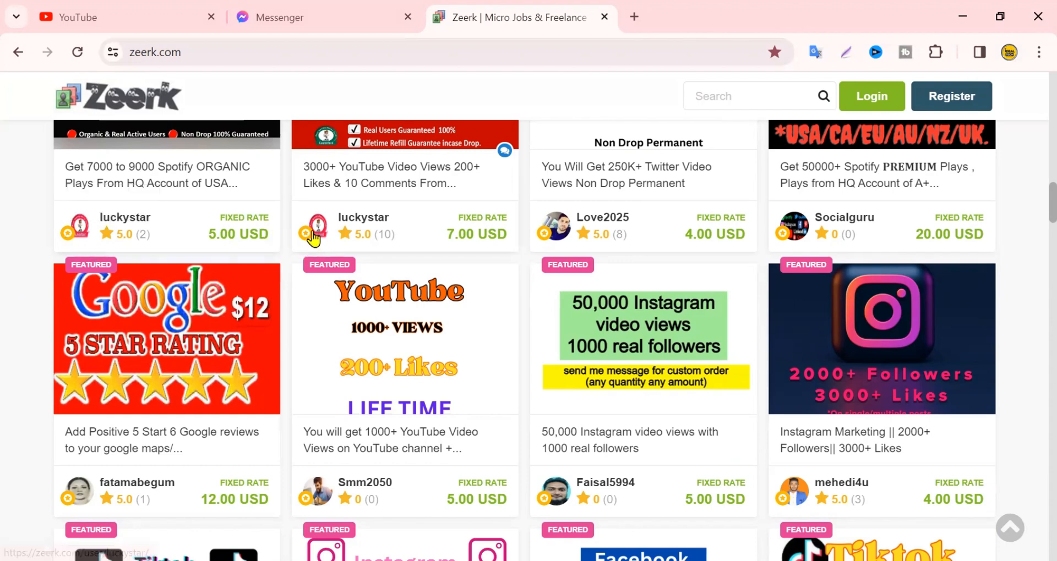
mouse_move(543, 236)
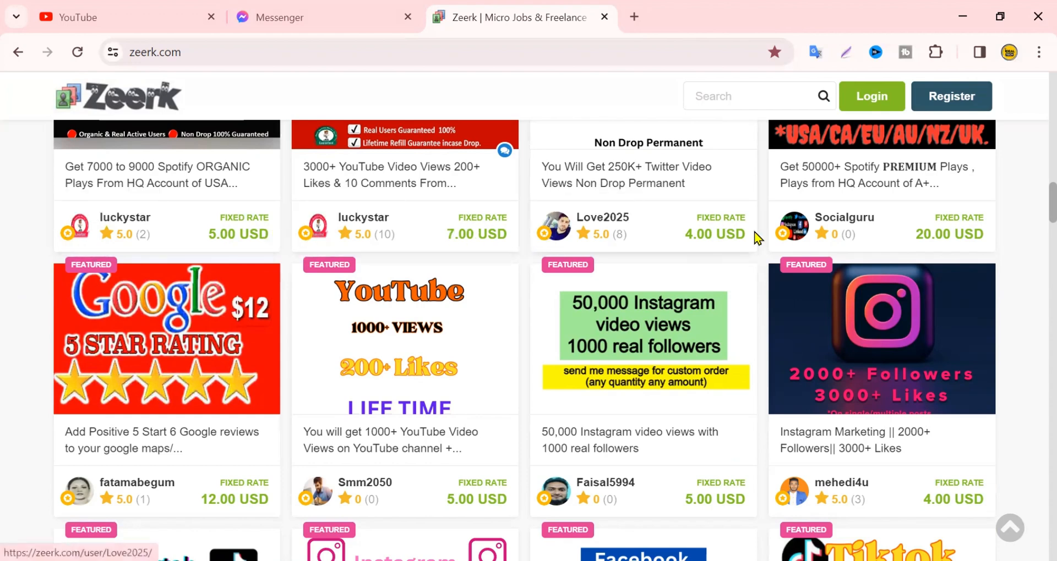
mouse_move(783, 234)
scroll(787, 236, "down", 1)
scroll(787, 236, "down", 3)
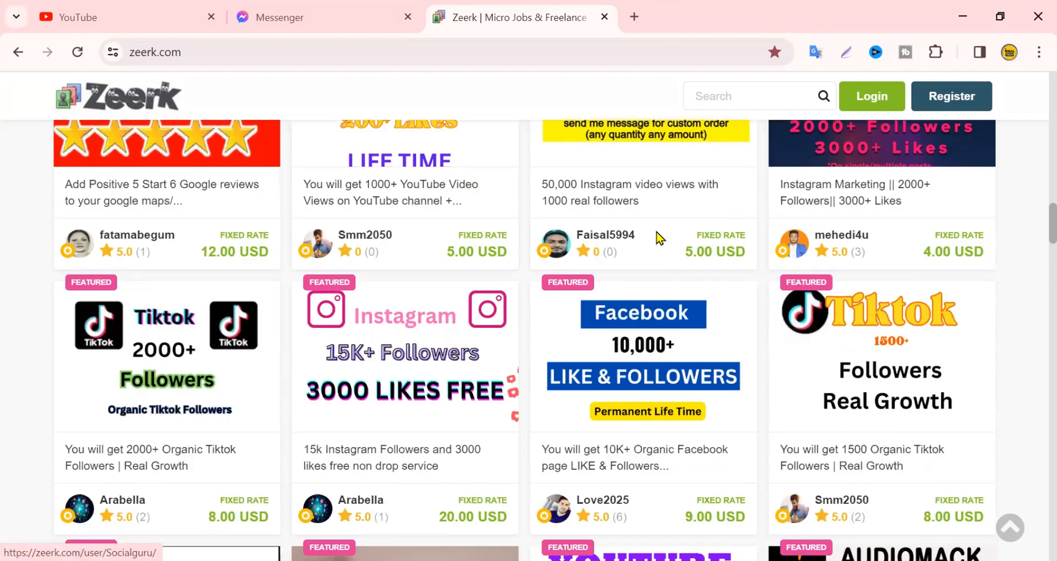
mouse_move(69, 255)
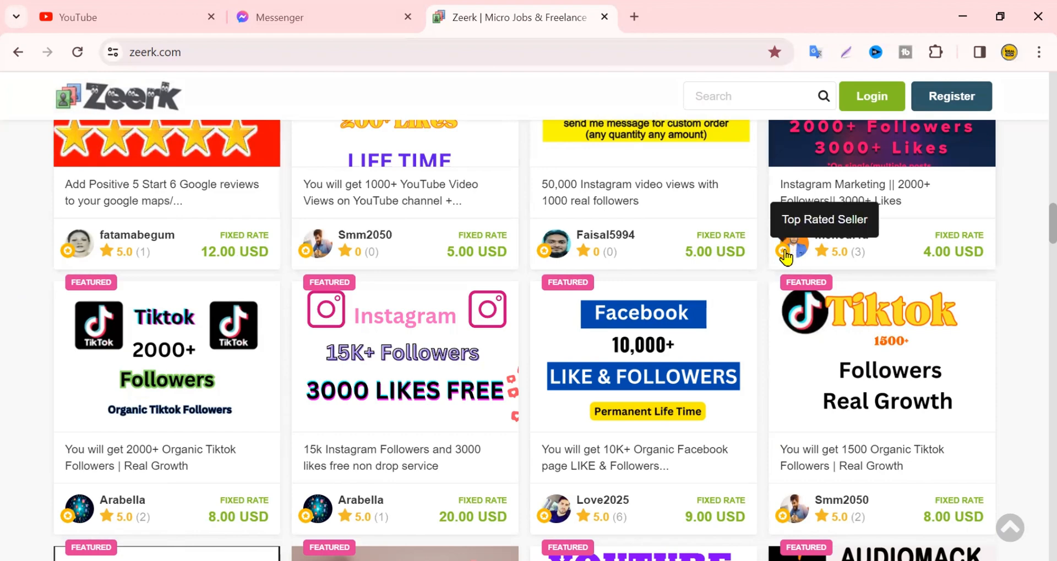
Open a seller's profile in a new tab, look it over, then close it
right_click(598, 240)
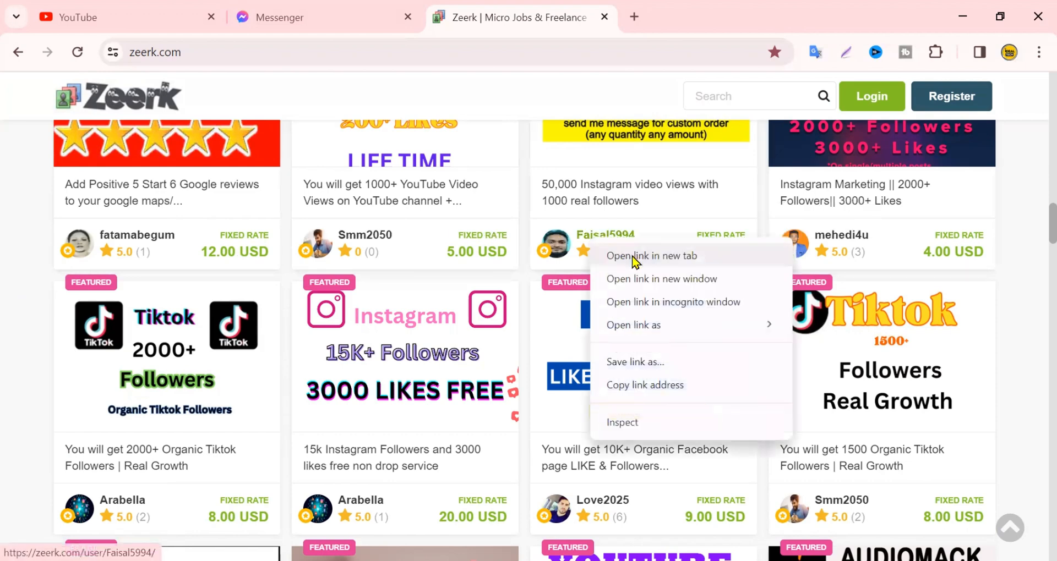
left_click(615, 252)
scroll(485, 269, "down", 1)
scroll(485, 268, "down", 5)
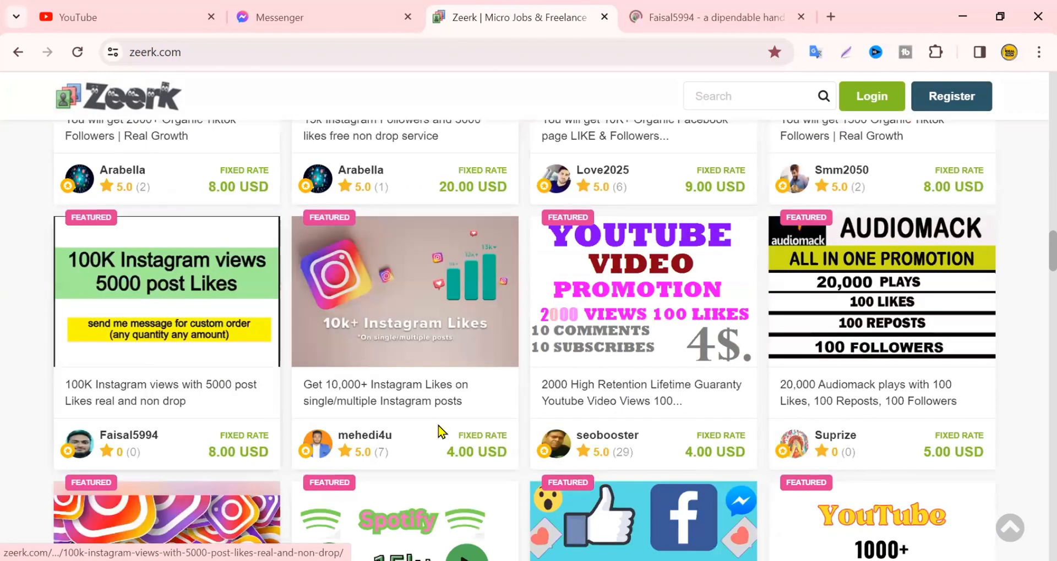
scroll(796, 405, "down", 3)
scroll(449, 322, "up", 1)
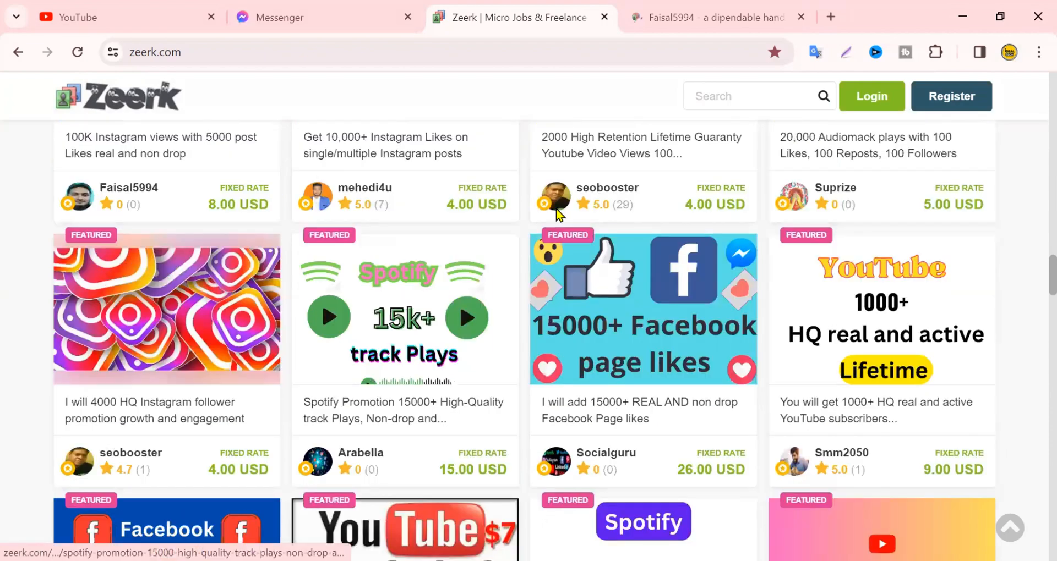
left_click(633, 15)
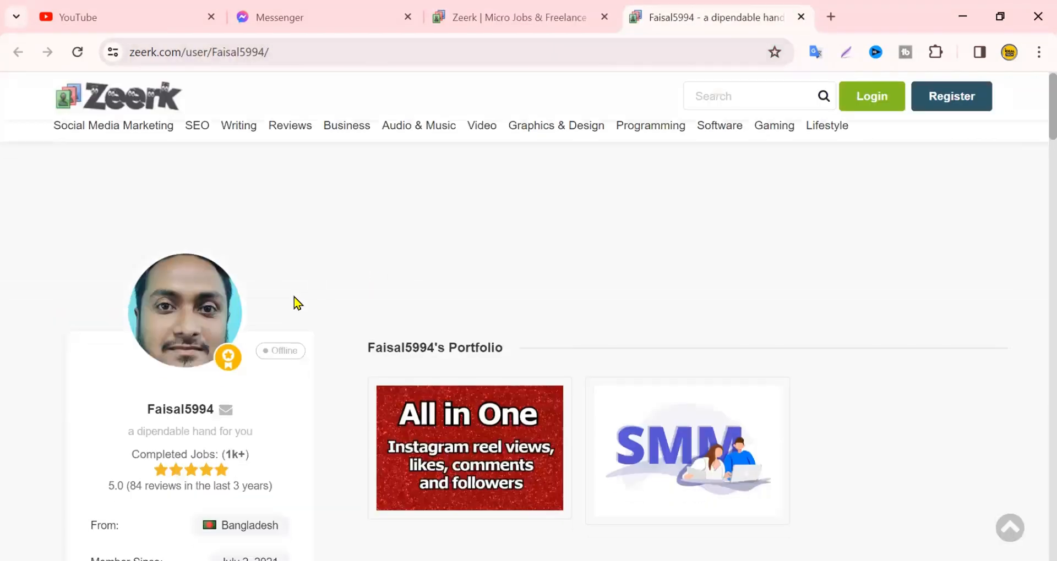
scroll(295, 302, "down", 5)
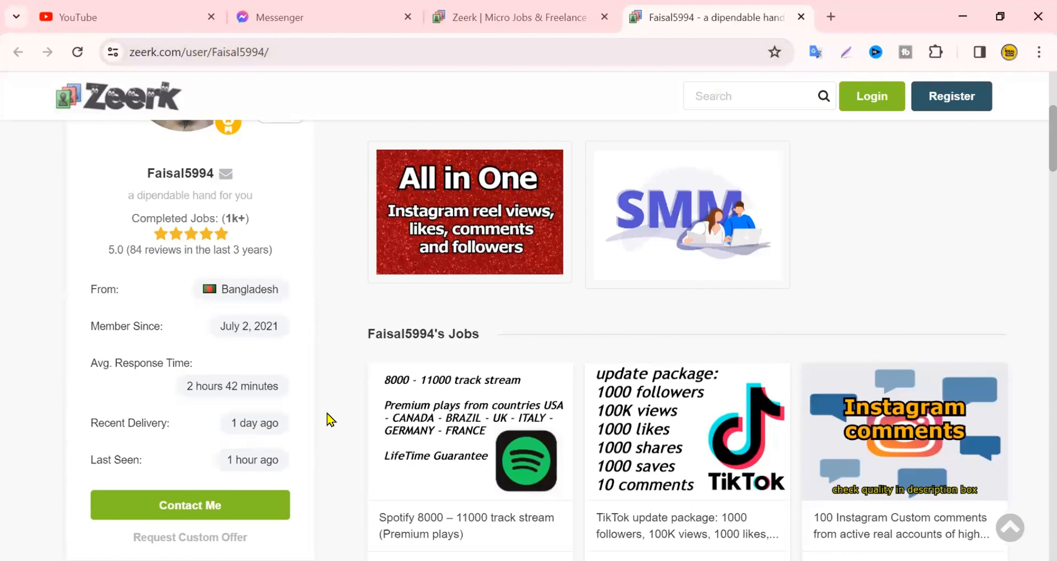
scroll(328, 420, "up", 4)
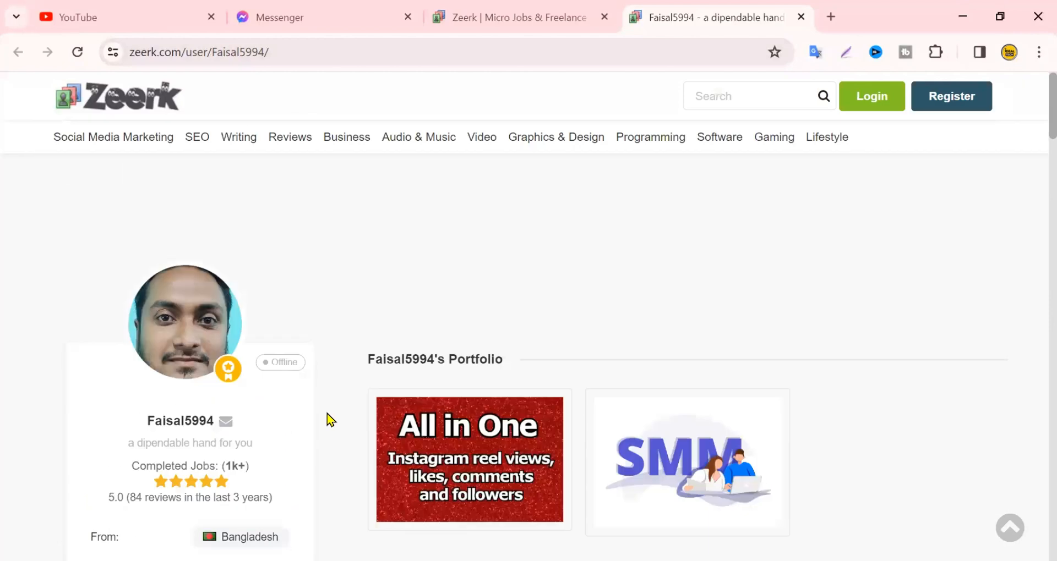
left_click(801, 16)
Return to the top of the page and look over the main category menus
scroll(542, 92, "up", 4)
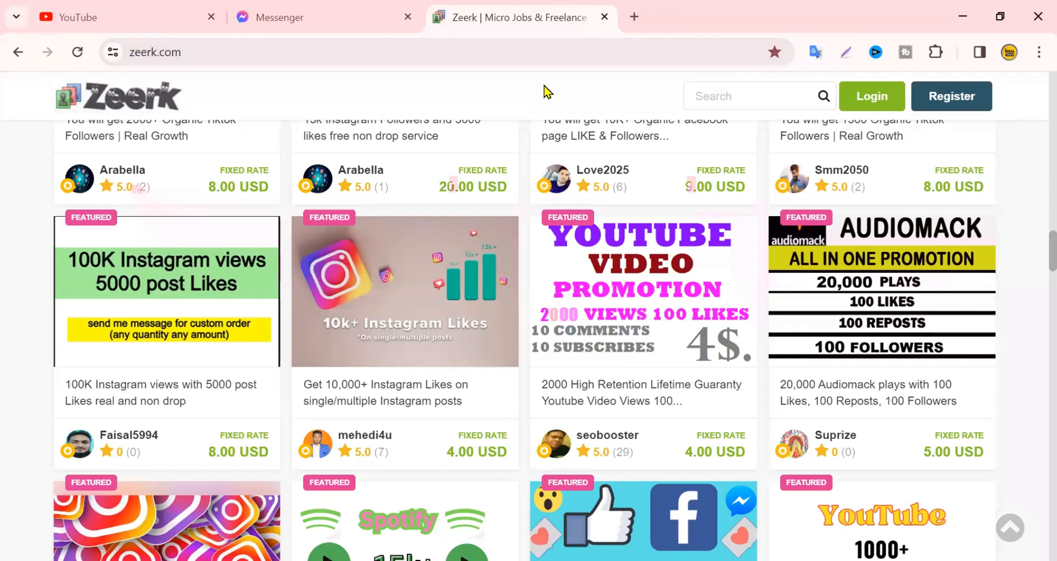
scroll(520, 118, "up", 7)
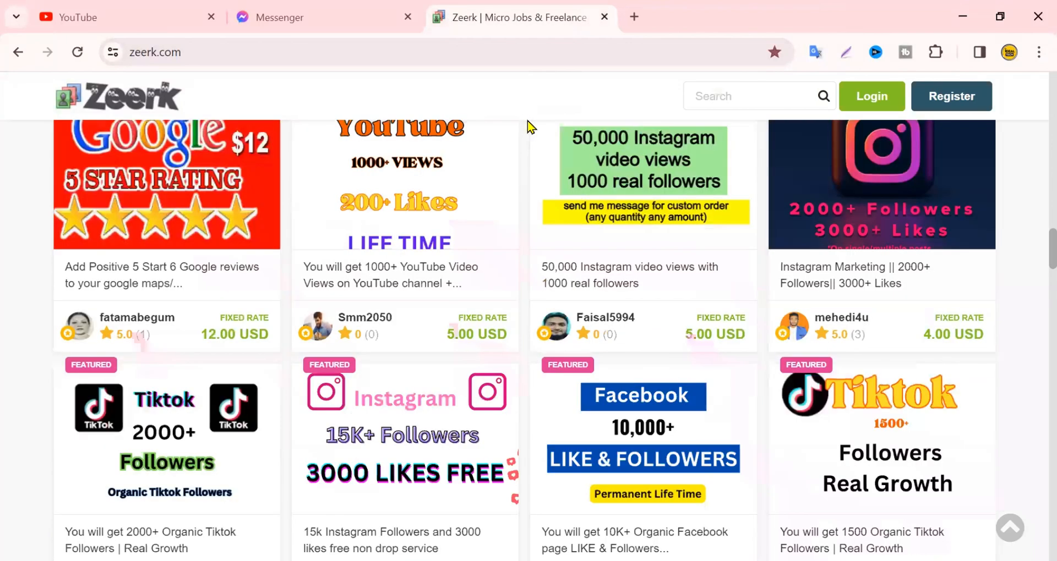
scroll(526, 137, "up", 10)
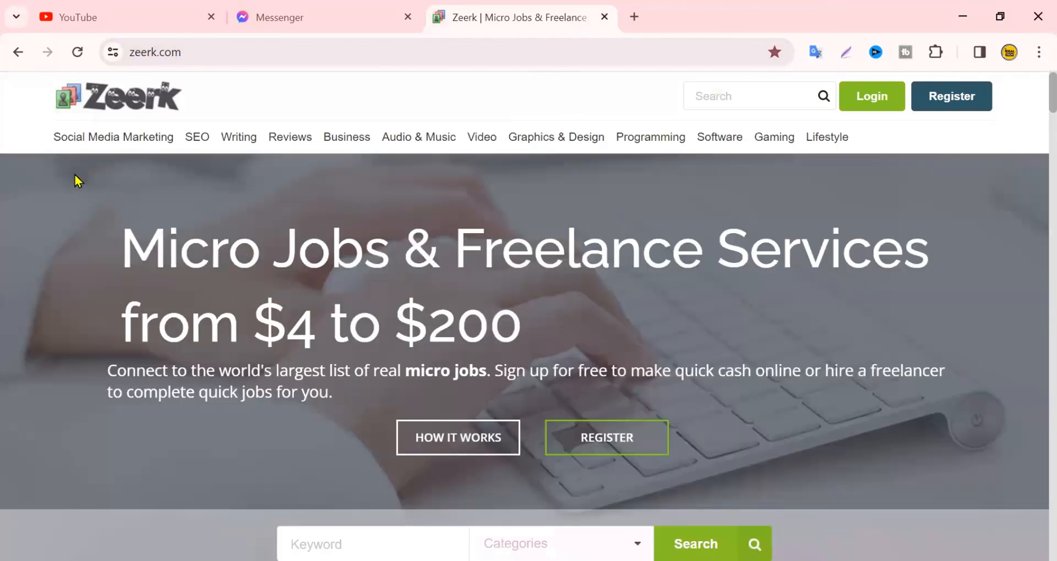
mouse_move(83, 144)
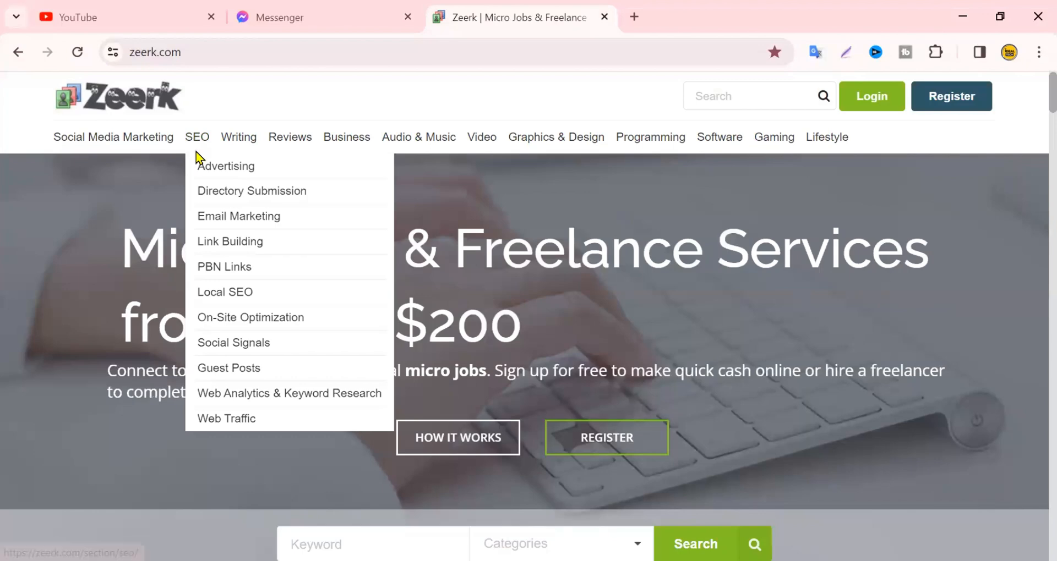
mouse_move(258, 144)
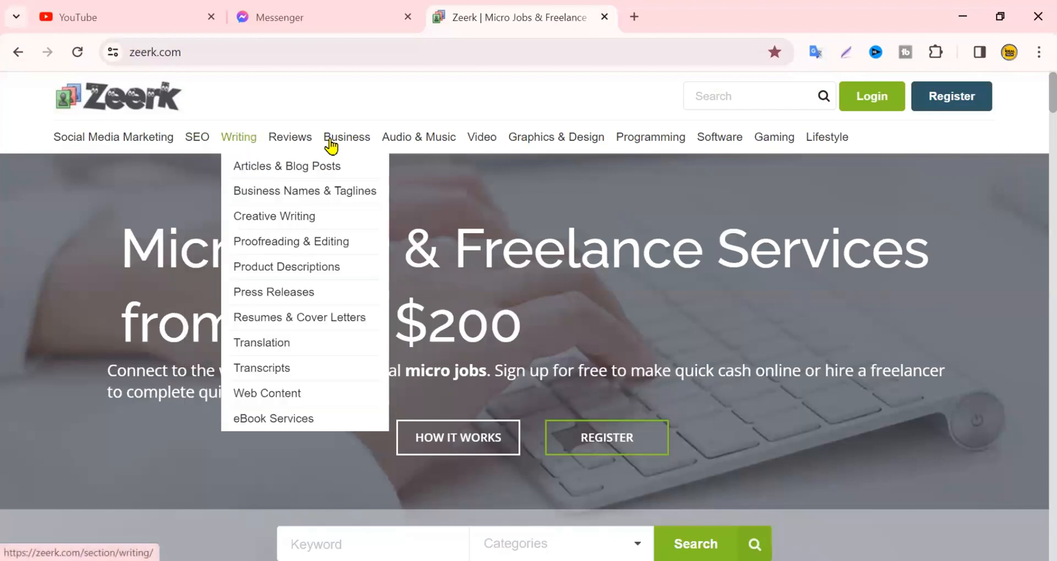
mouse_move(336, 144)
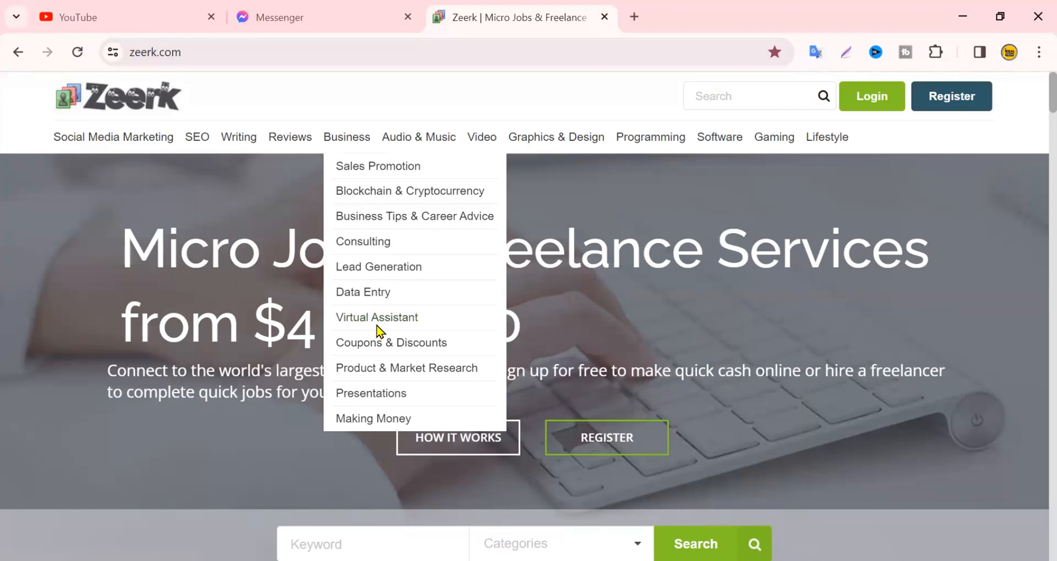
mouse_move(542, 145)
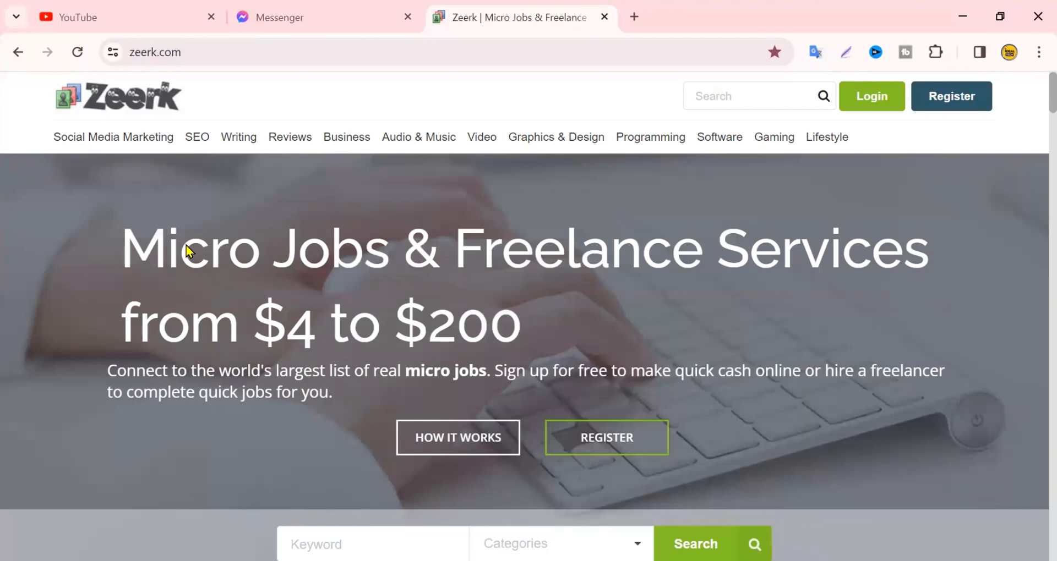
scroll(307, 271, "down", 15)
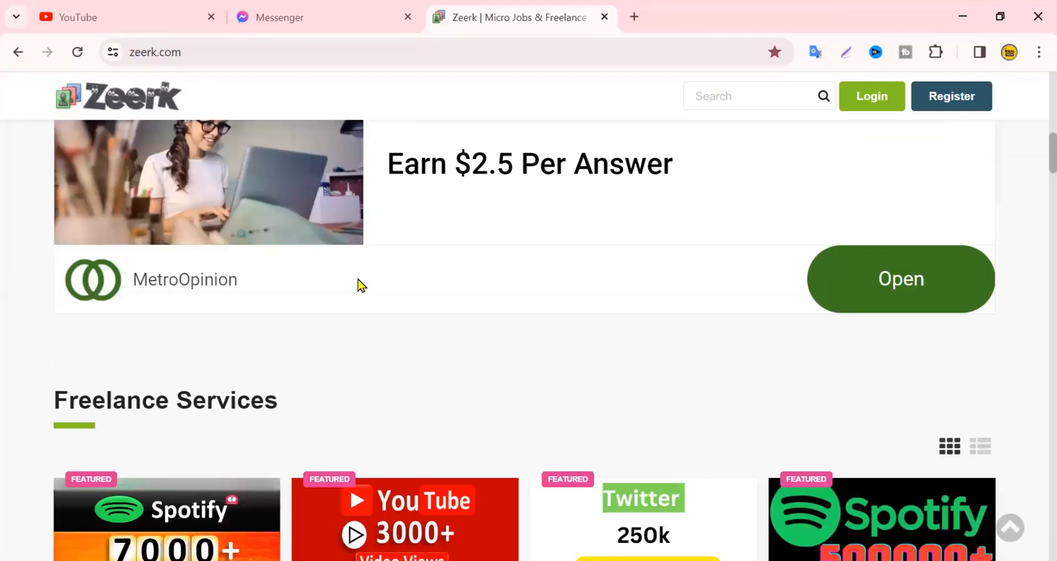
scroll(578, 325, "up", 8)
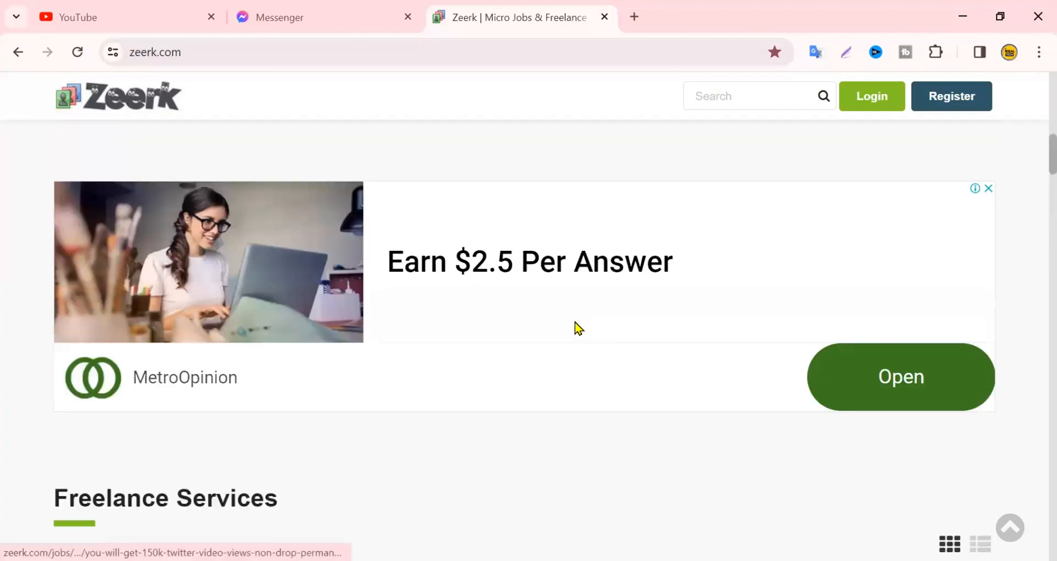
scroll(571, 327, "up", 10)
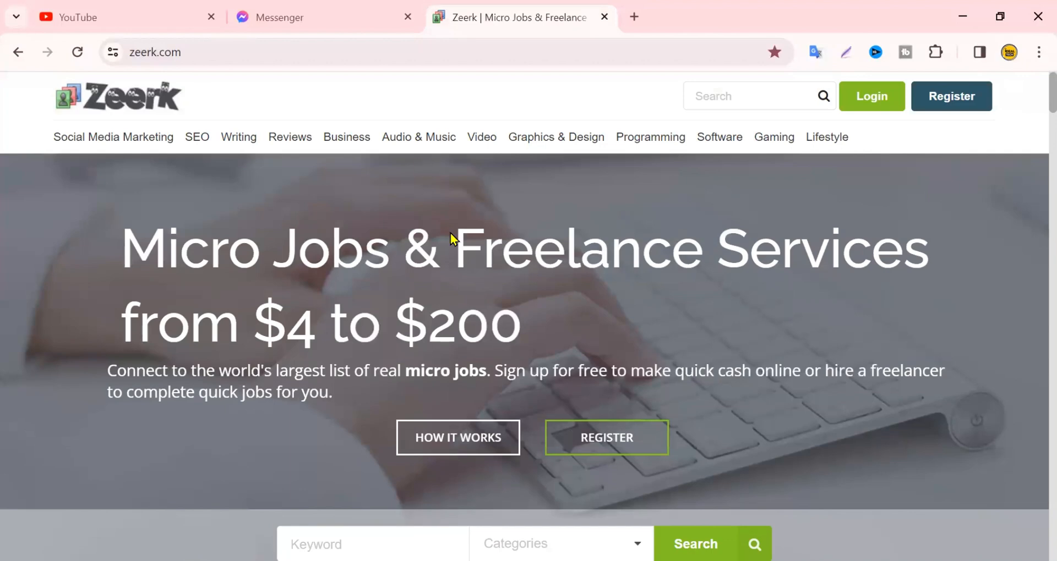
Start sign-up, enter a user name and fill in the saved e-mail address
left_click(949, 107)
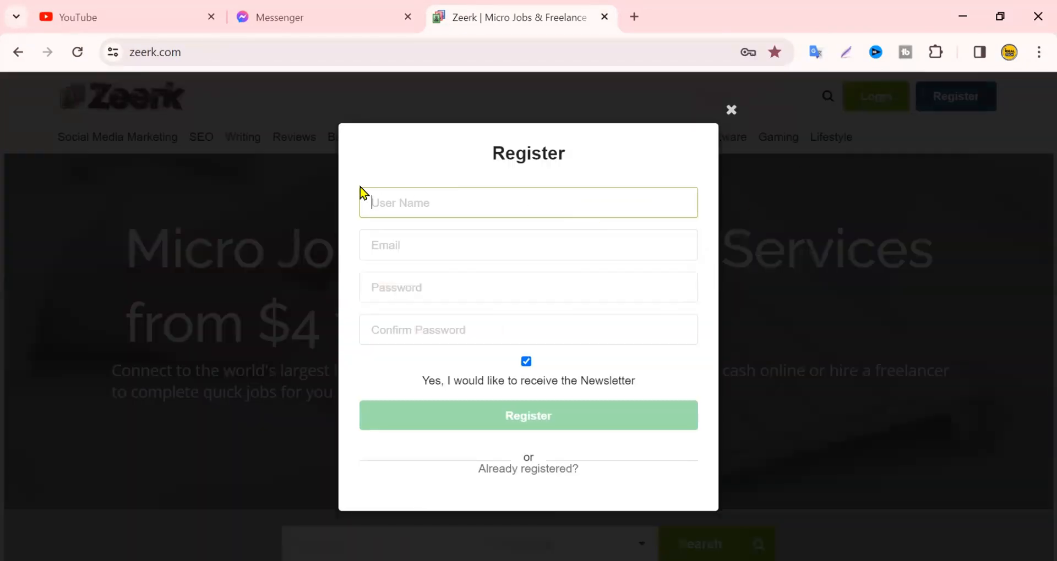
left_click(437, 205)
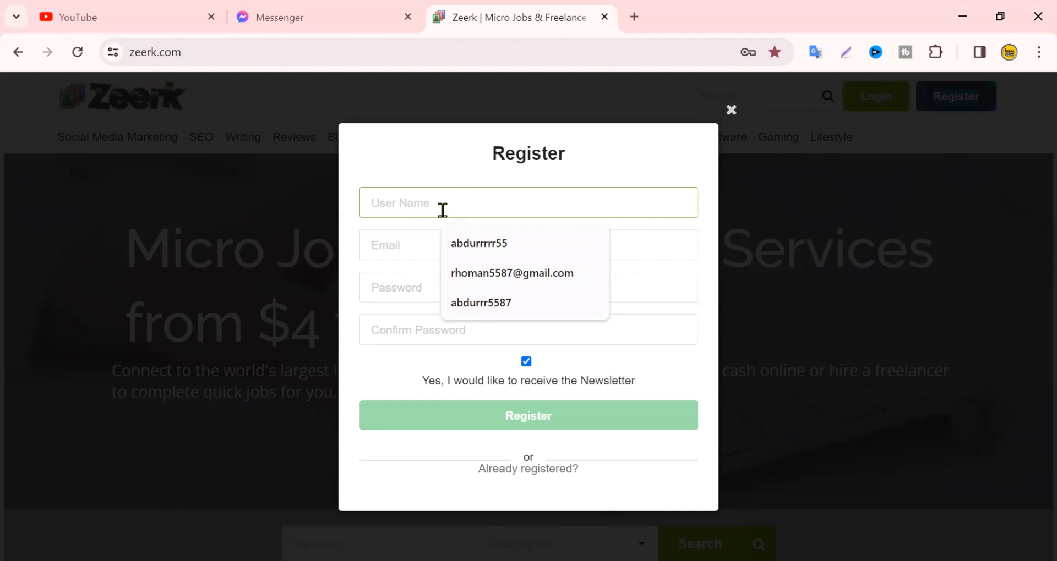
type("abdurro")
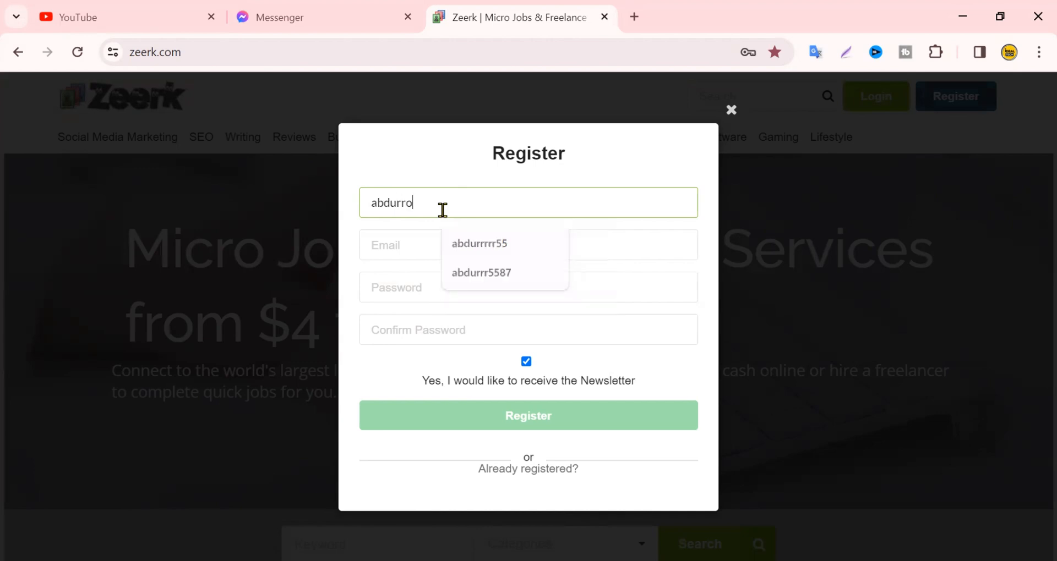
type("ny5587")
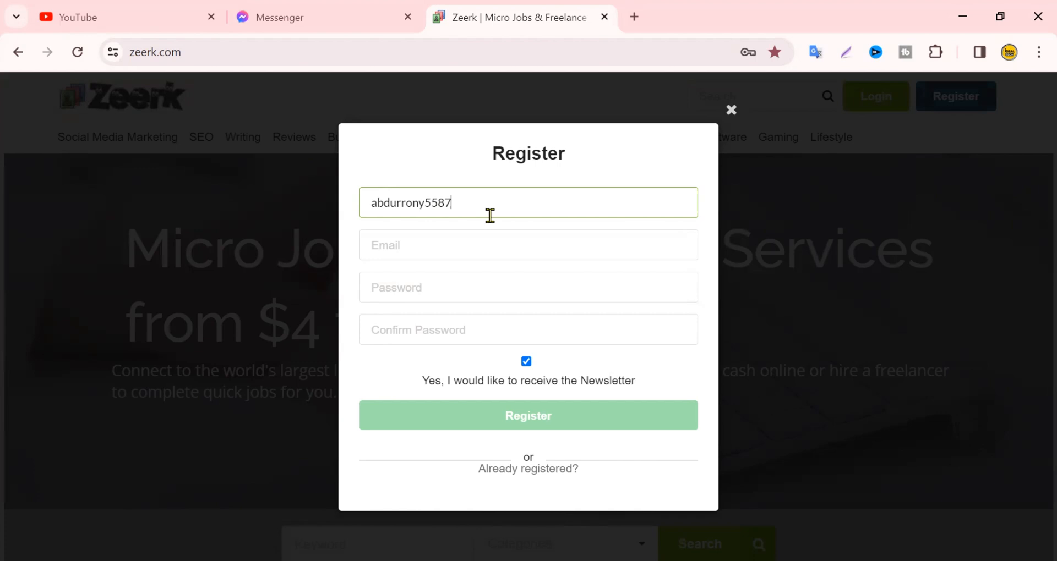
left_click(432, 241)
left_click(494, 298)
Enter the account password, confirm it, and submit the registration form
left_click(435, 289)
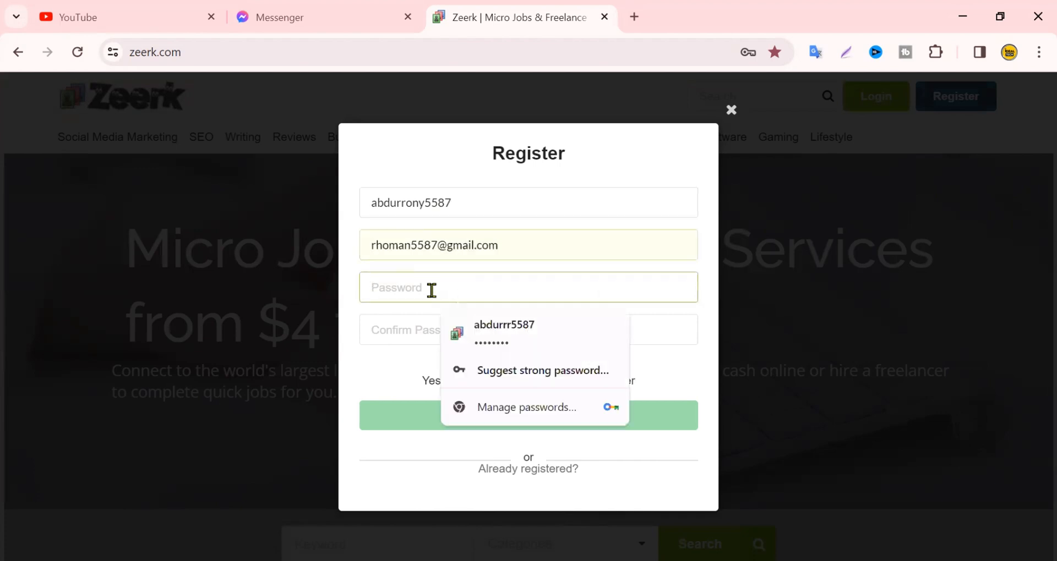
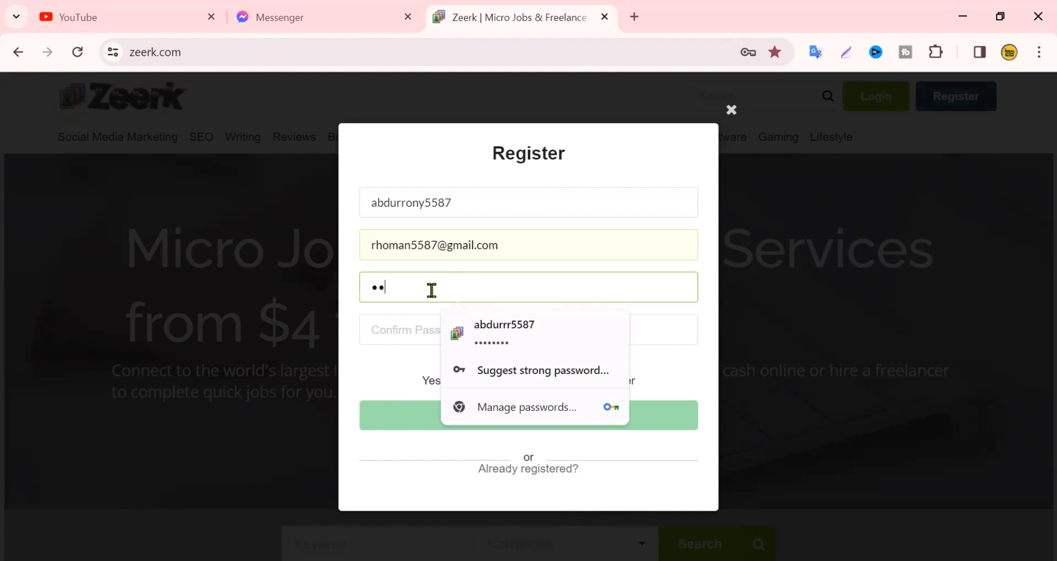
left_click(415, 330)
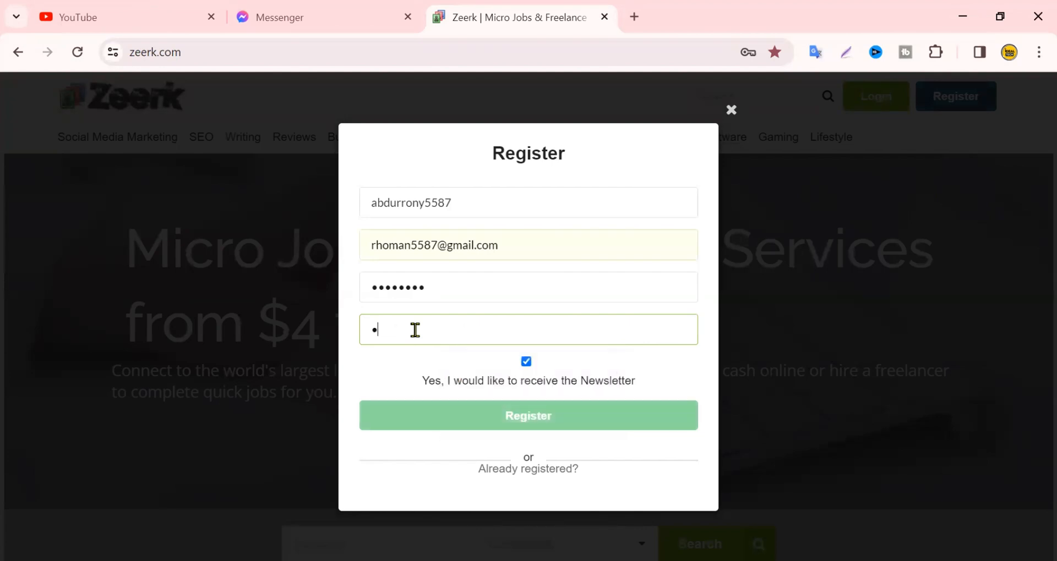
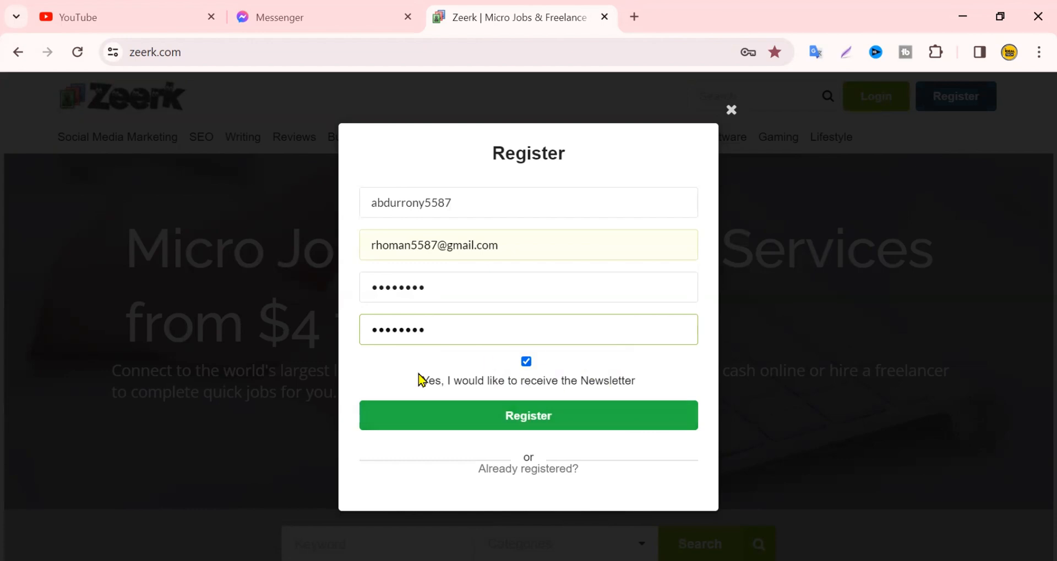
left_click(488, 417)
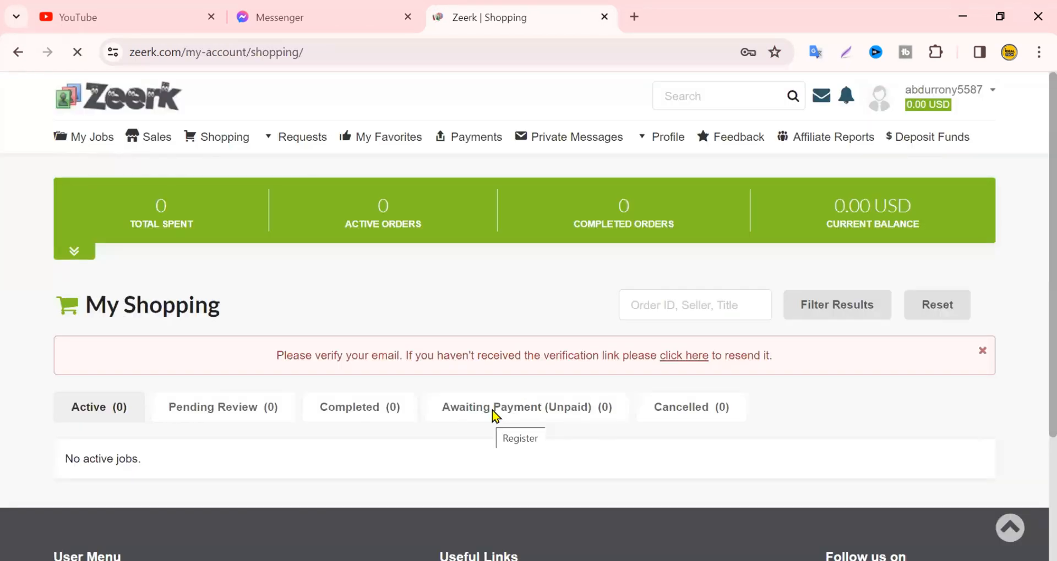
Save the new Zeerk login in Chrome and open a new blank tab
left_click(687, 306)
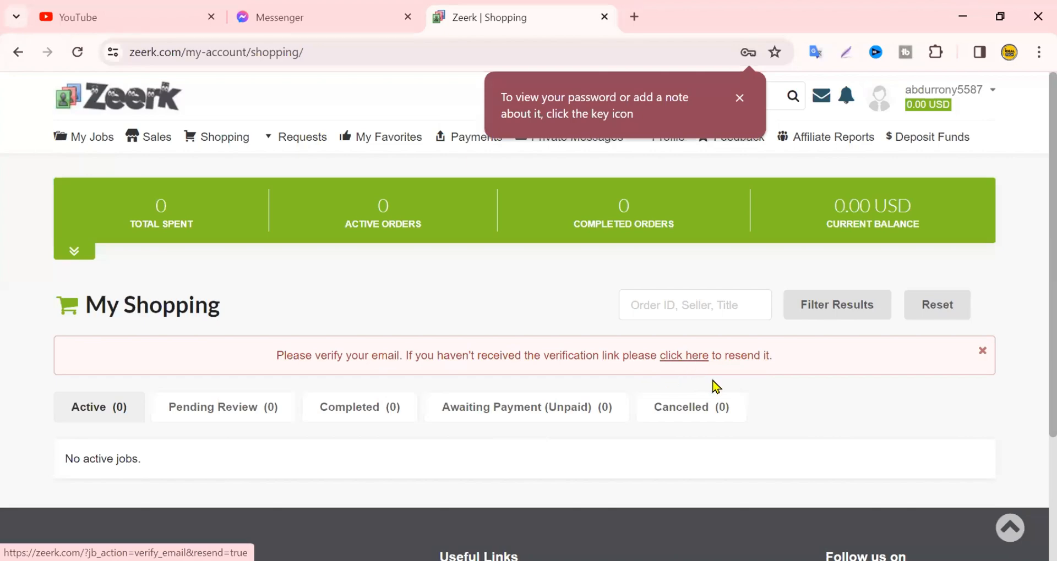
left_click(633, 17)
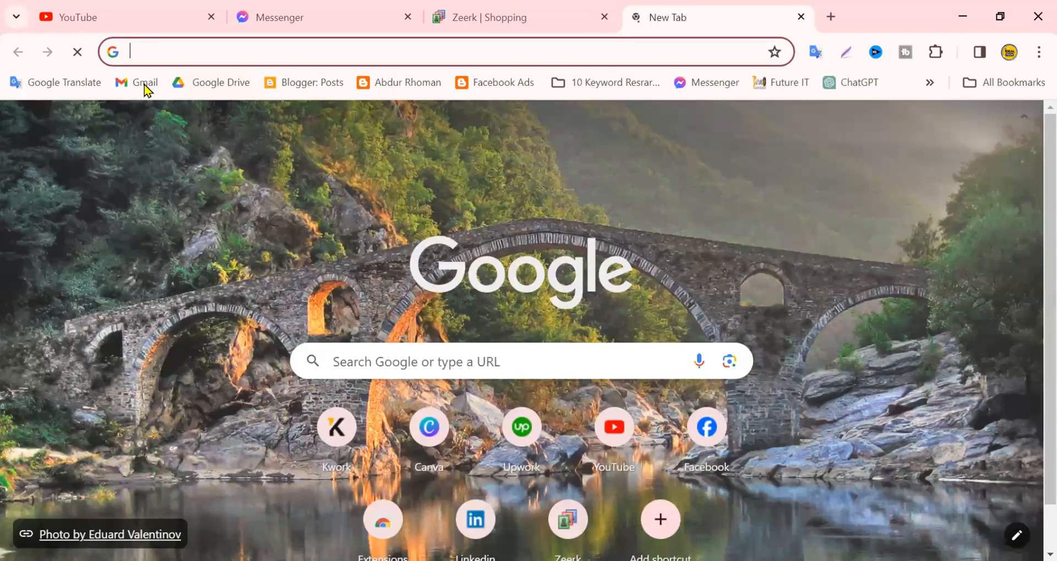
Open the Welcome to Zeerk email in Gmail and follow its verification link
left_click(144, 83)
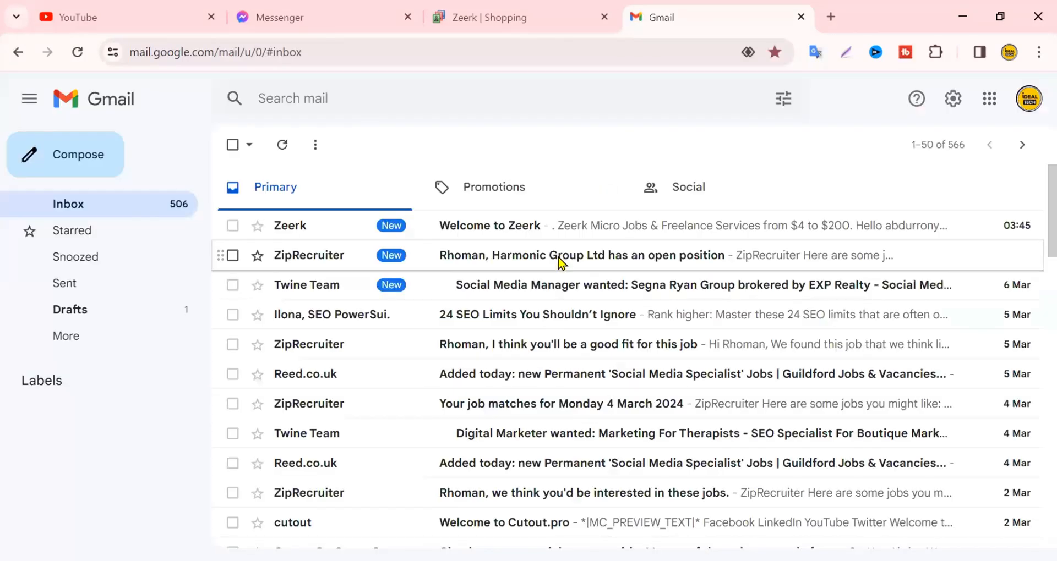
left_click(551, 232)
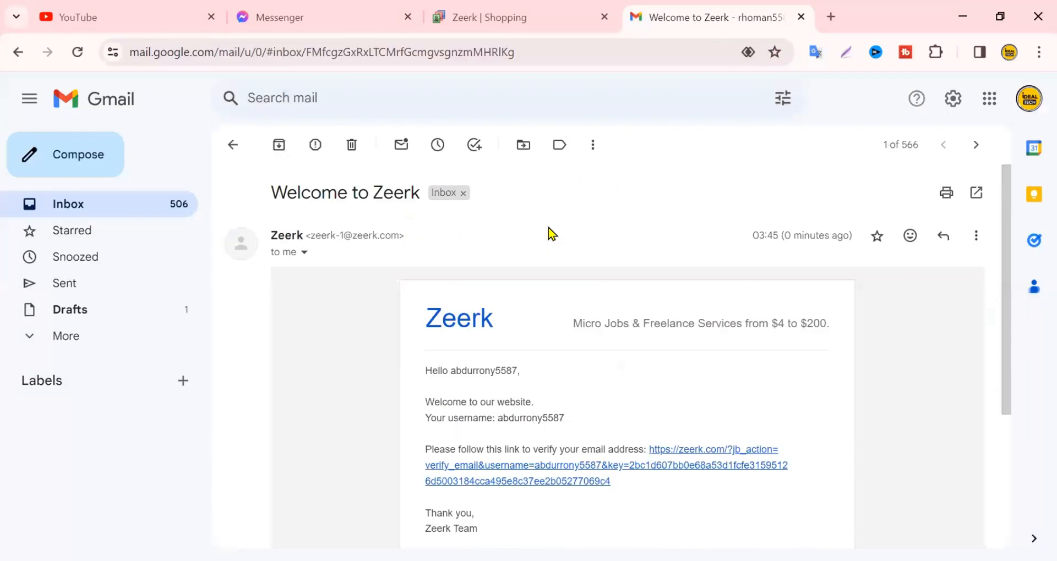
scroll(550, 247, "down", 4)
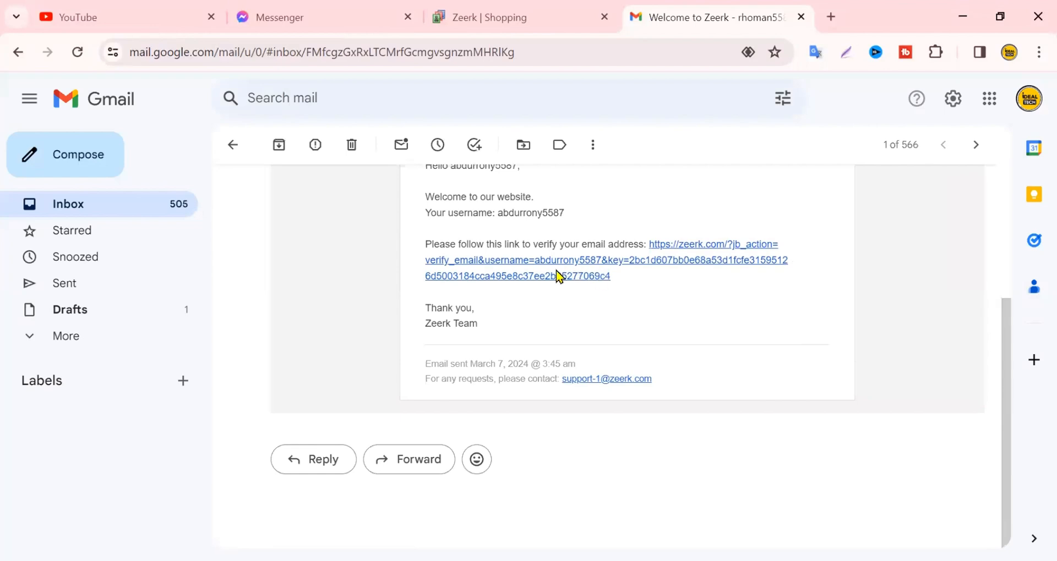
left_click(681, 265)
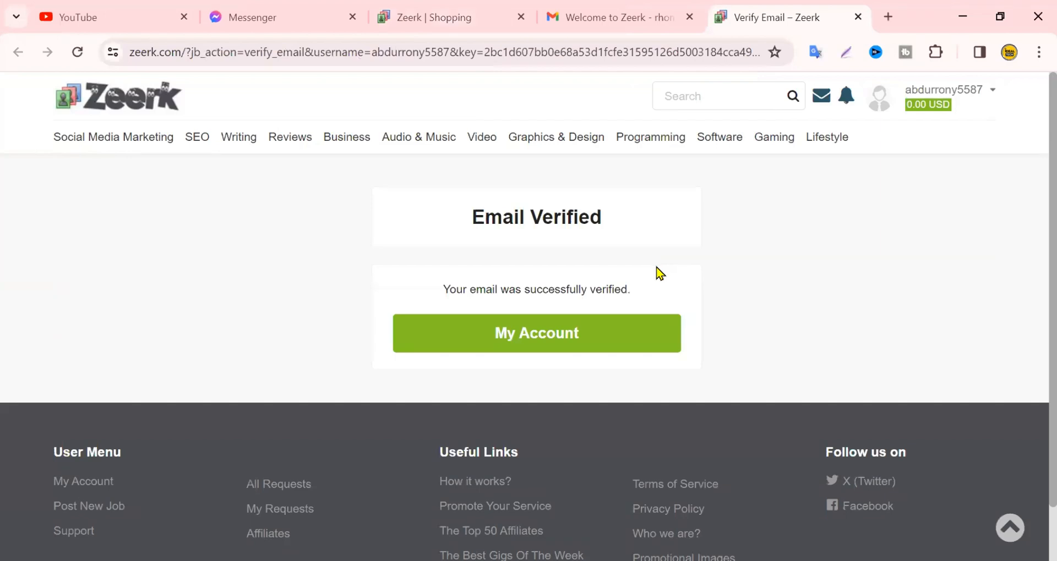
Close the old shopping tab, dismiss the translation popup and go to My Account
left_click_drag(447, 221, 646, 238)
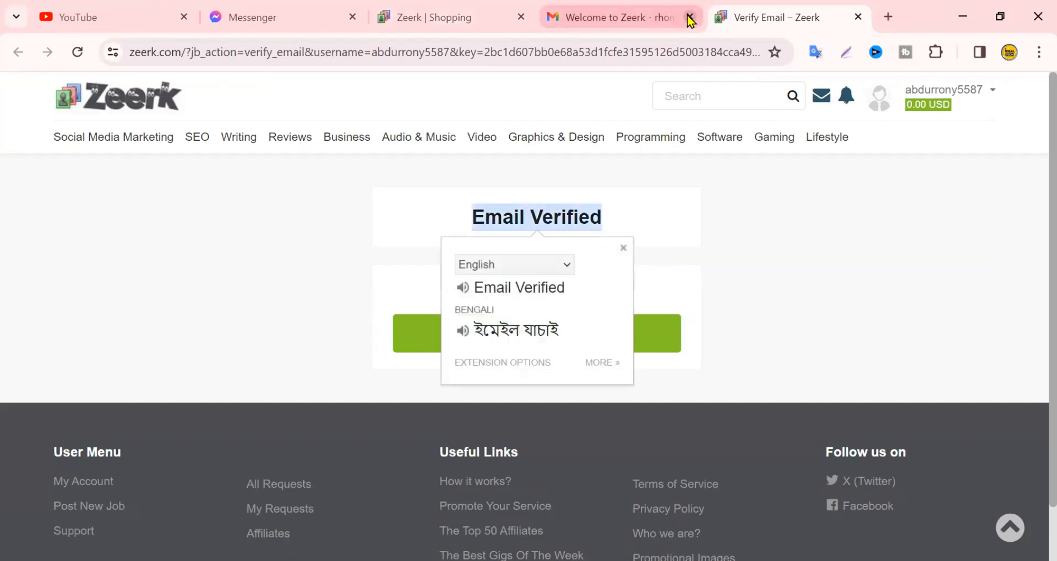
left_click(520, 17)
left_click(673, 279)
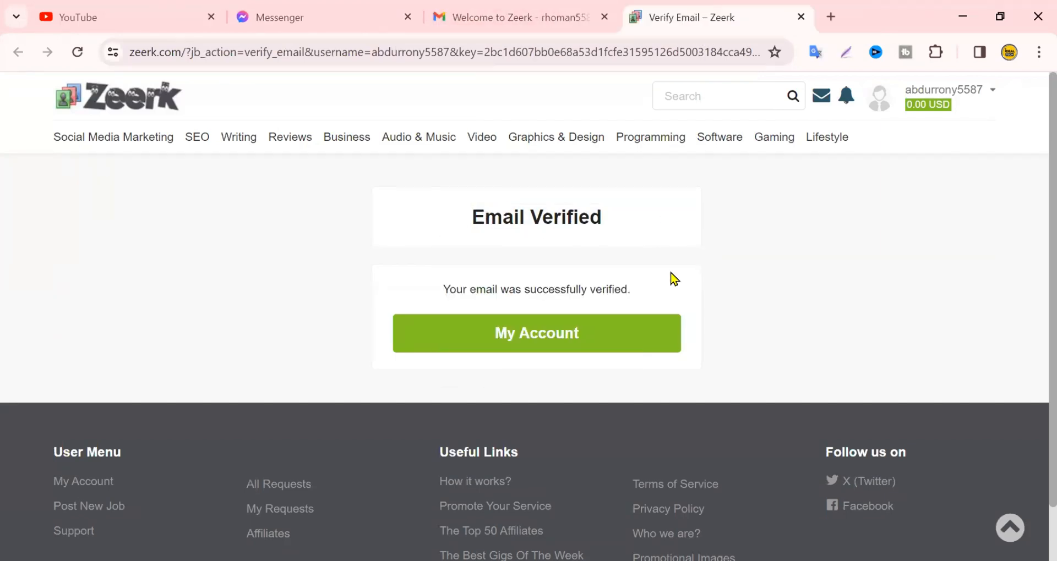
left_click(504, 339)
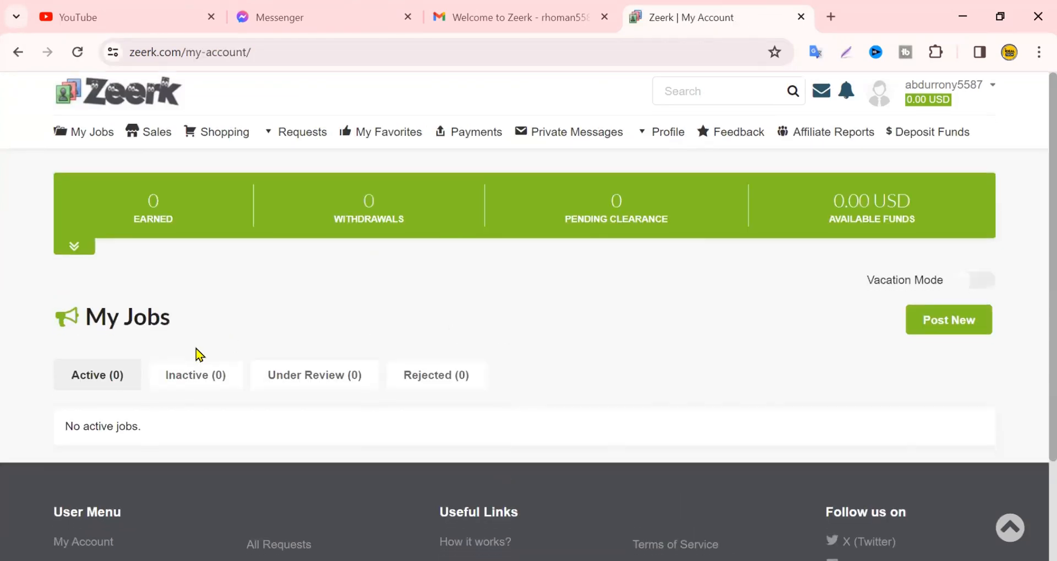
Look over the top menus and expand Profile in the account dropdown
scroll(479, 288, "down", 3)
scroll(547, 292, "up", 2)
scroll(550, 294, "up", 1)
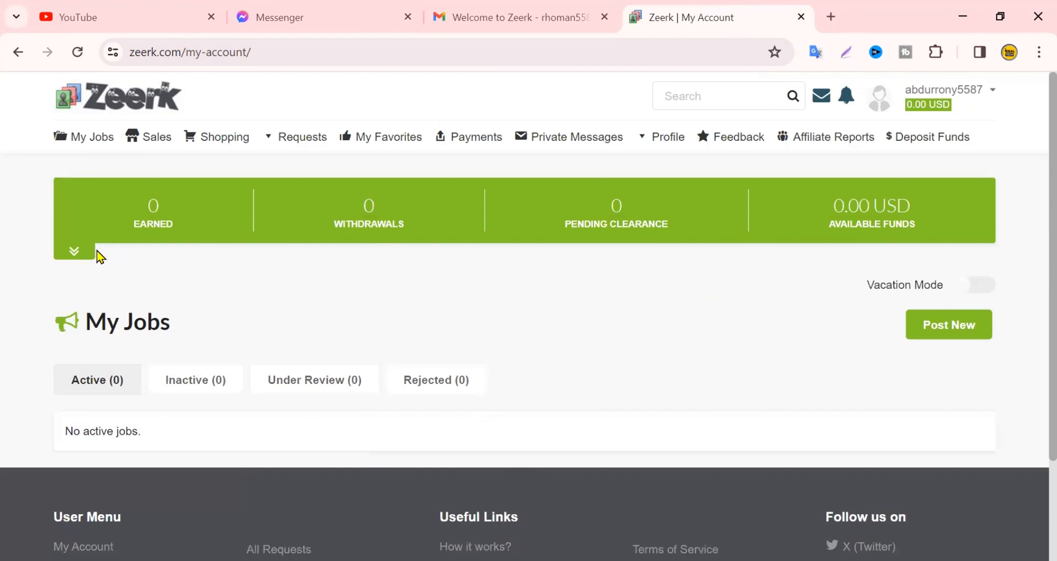
mouse_move(73, 152)
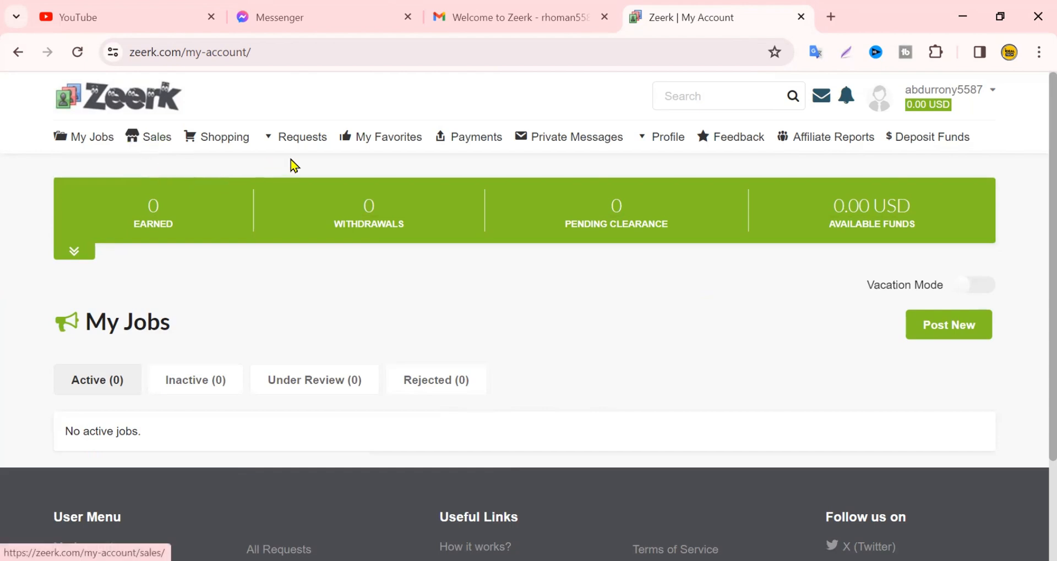
mouse_move(362, 161)
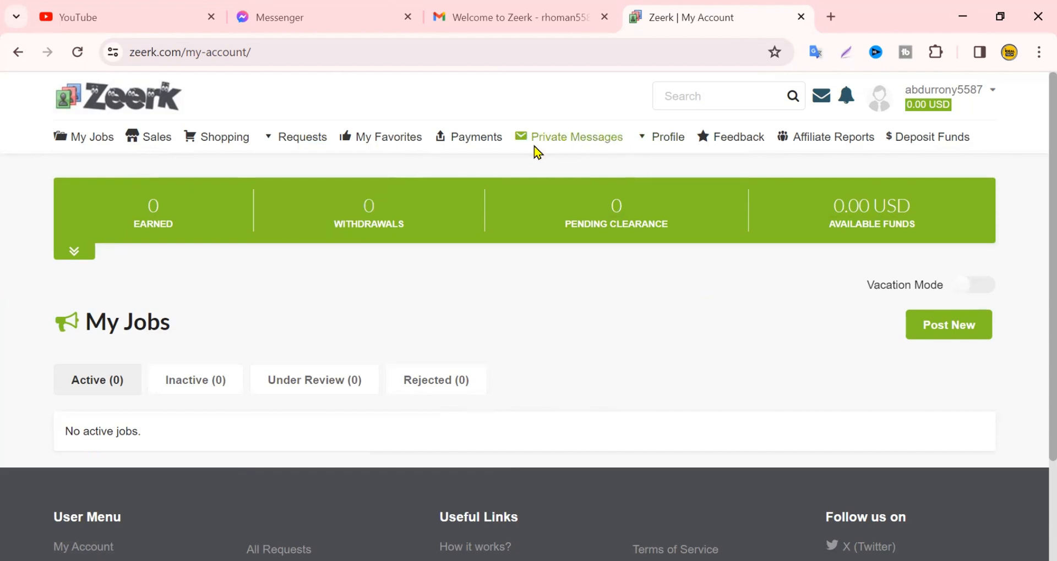
mouse_move(669, 138)
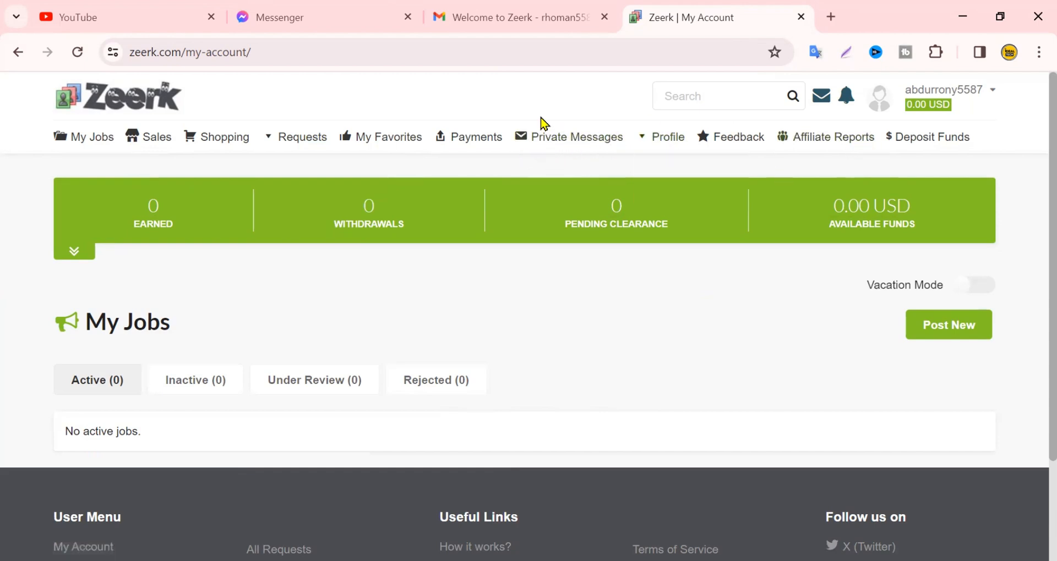
mouse_move(877, 97)
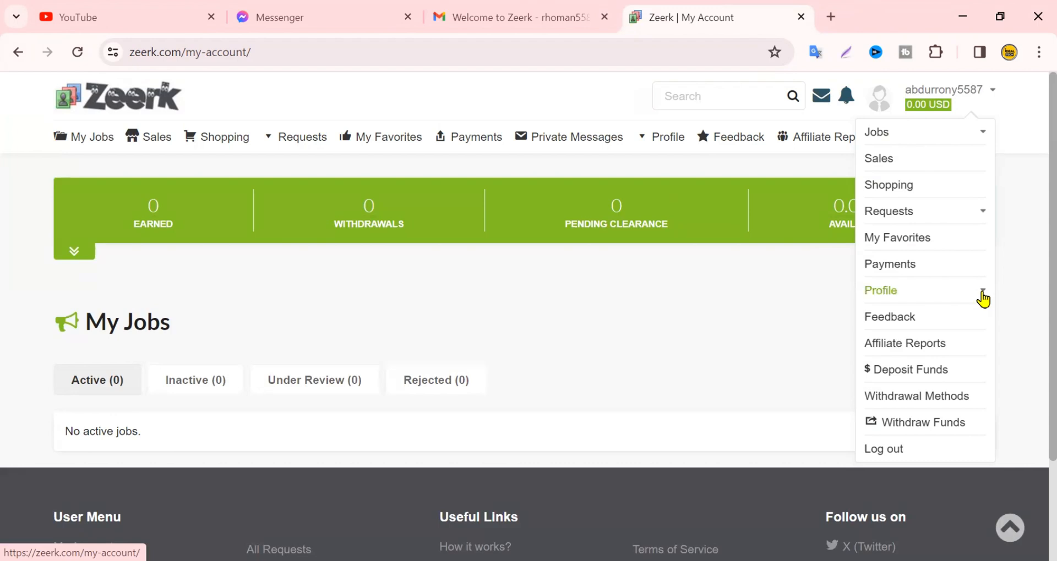
left_click(983, 296)
Open account Settings and enter the first and last name
left_click(885, 353)
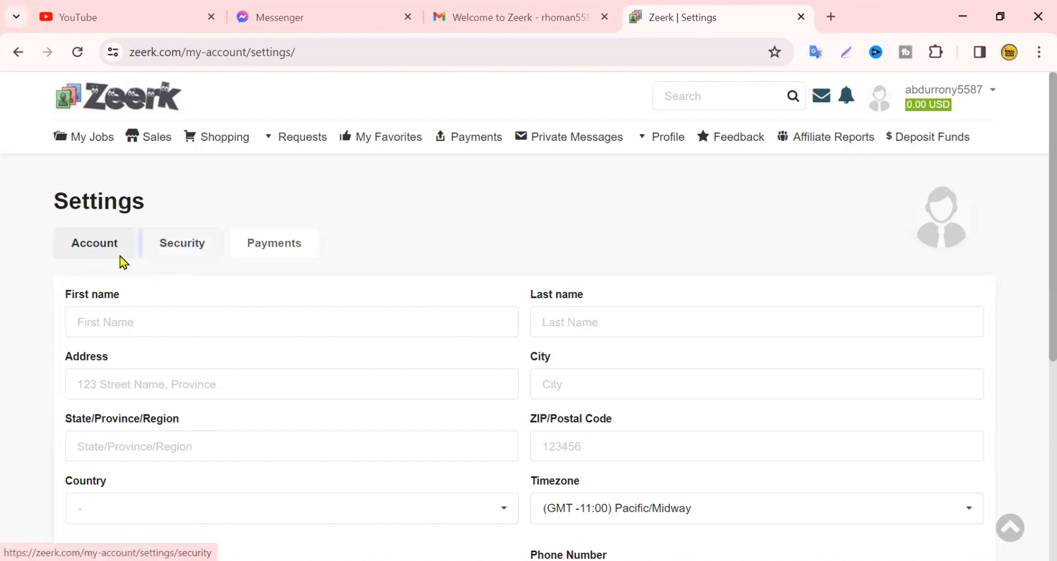
scroll(287, 259, "down", 1)
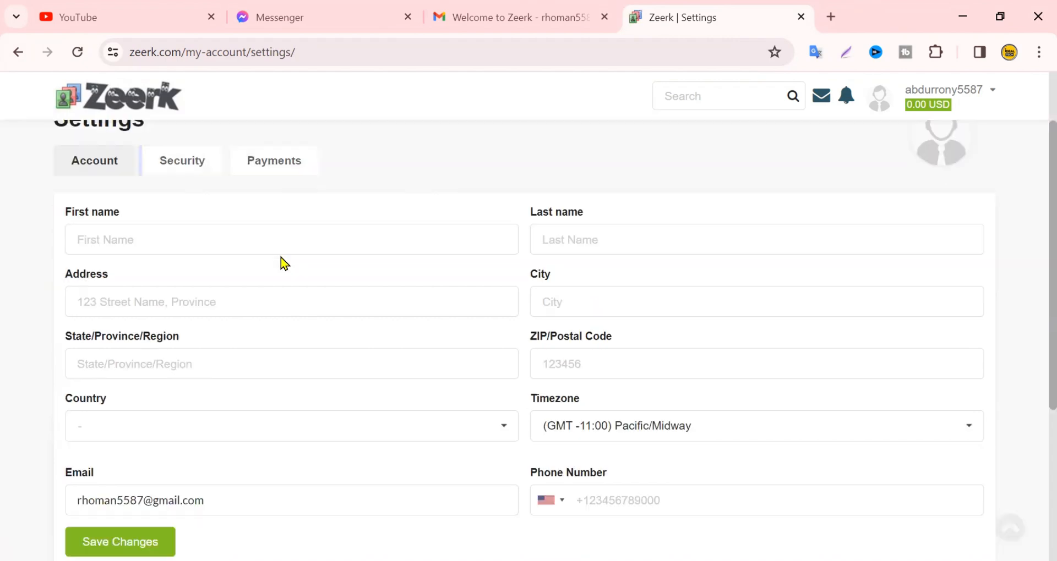
left_click(155, 235)
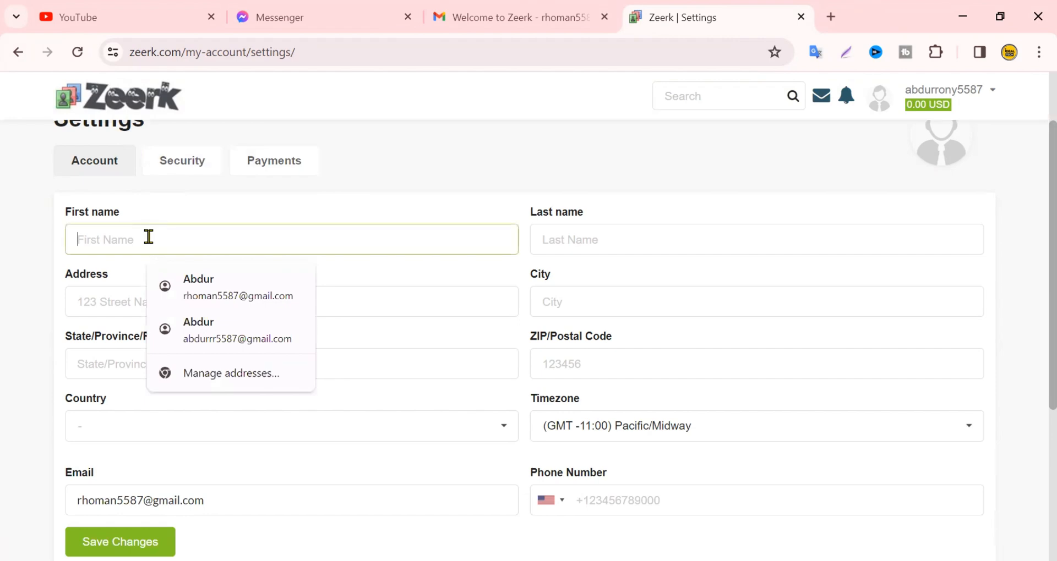
type("Abdur")
left_click(592, 238)
type("Rhoman")
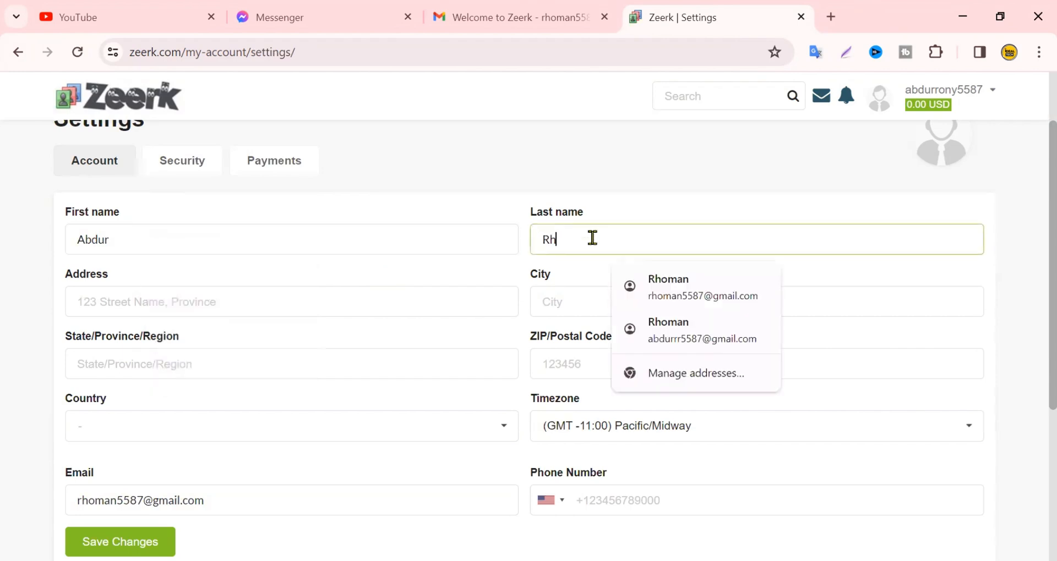
Fill the street address, state and postal code from Chrome's saved address
left_click(165, 302)
left_click(204, 346)
scroll(581, 243, "down", 2)
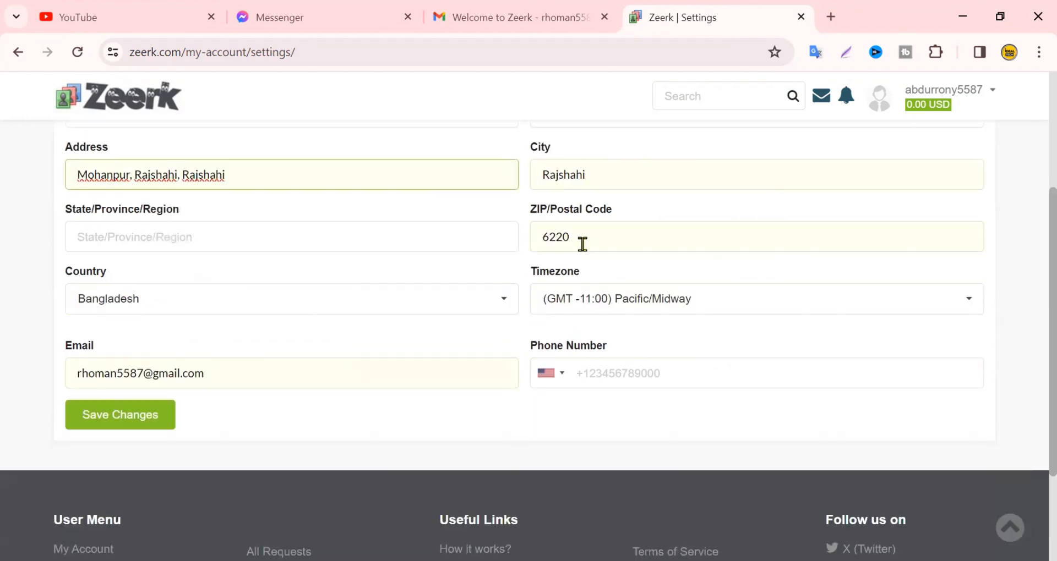
scroll(604, 208, "up", 1)
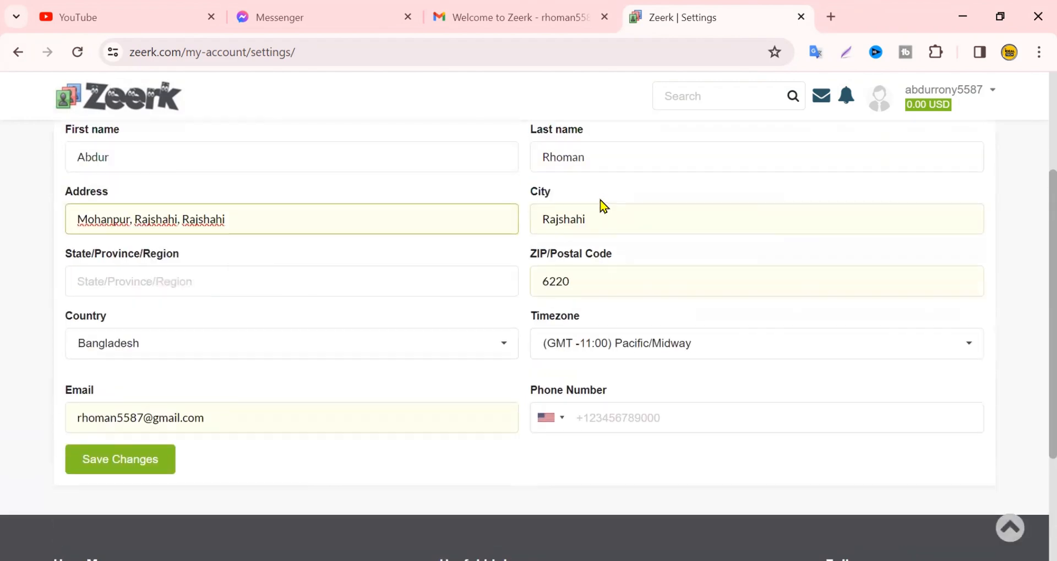
left_click(247, 281)
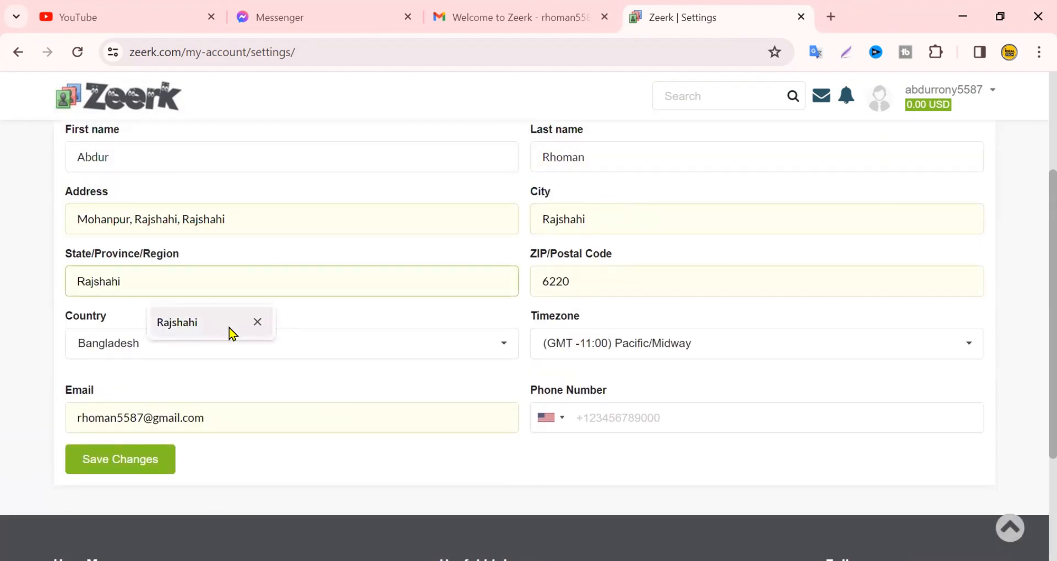
left_click(229, 333)
left_click(628, 278)
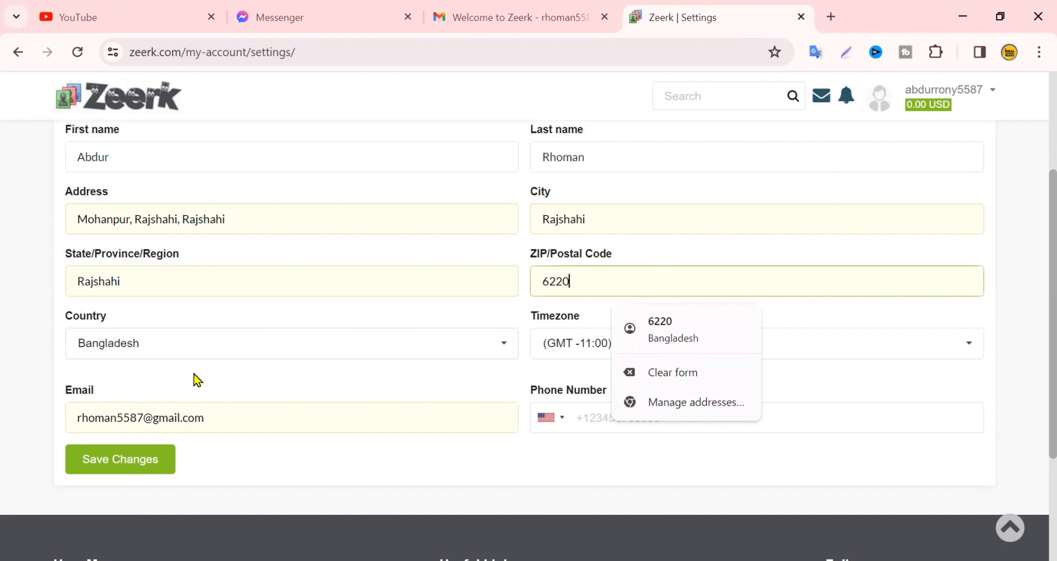
left_click(1027, 332)
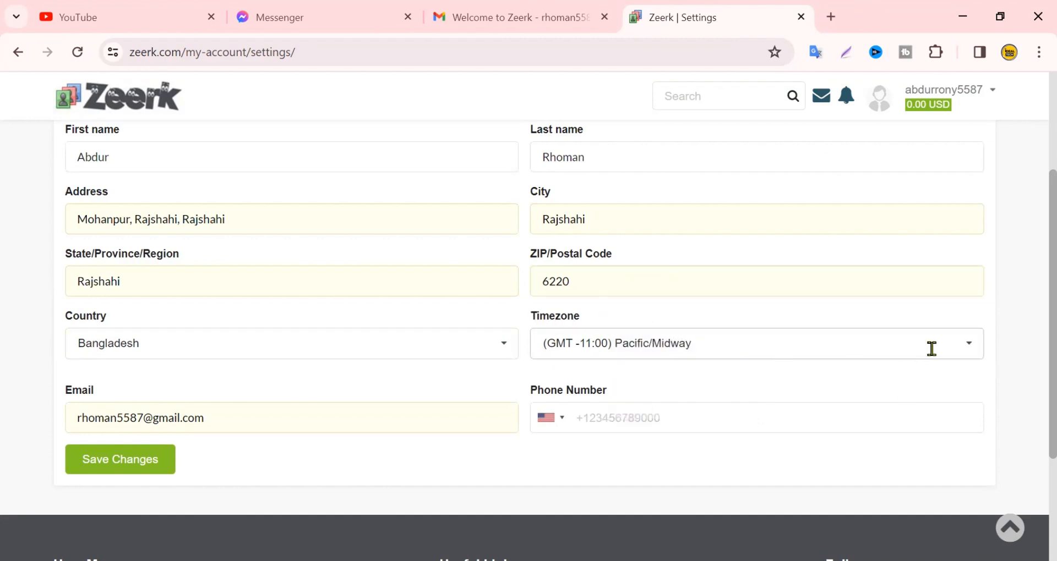
Set the account timezone to Asia/Dhaka
left_click(972, 345)
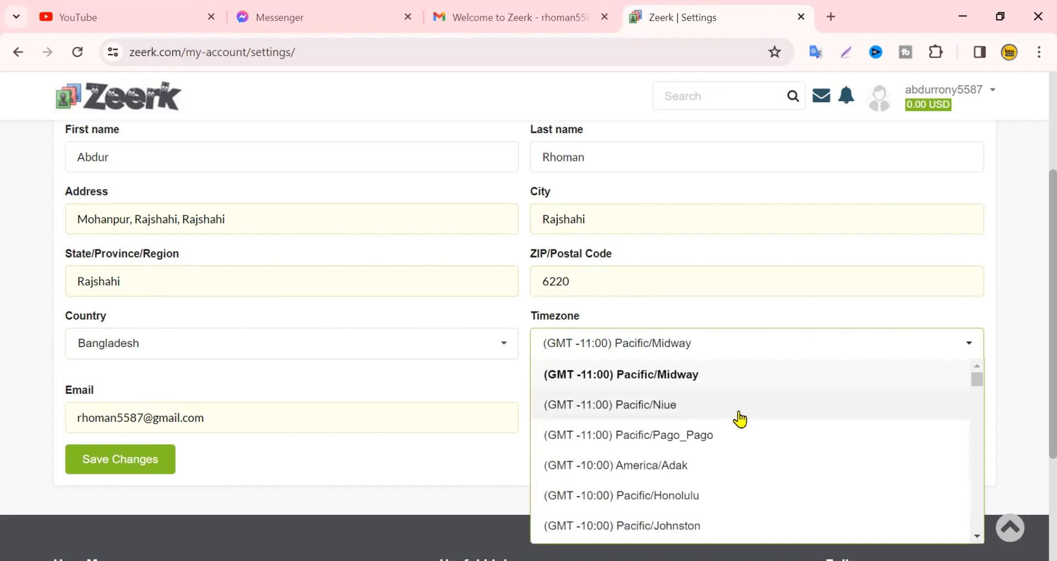
scroll(743, 418, "down", 2)
scroll(712, 395, "down", 3)
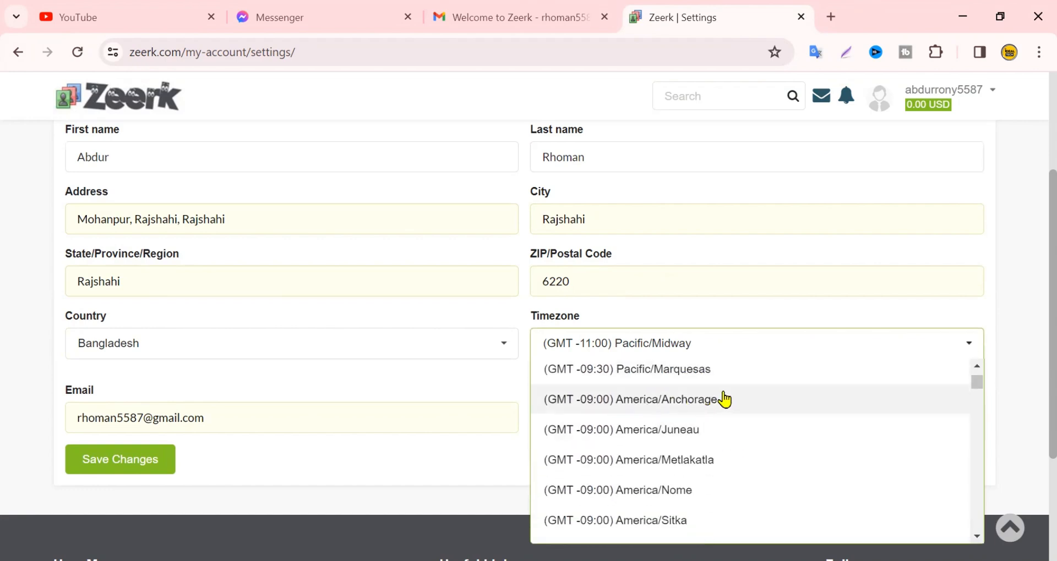
scroll(726, 398, "down", 2)
scroll(718, 395, "down", 3)
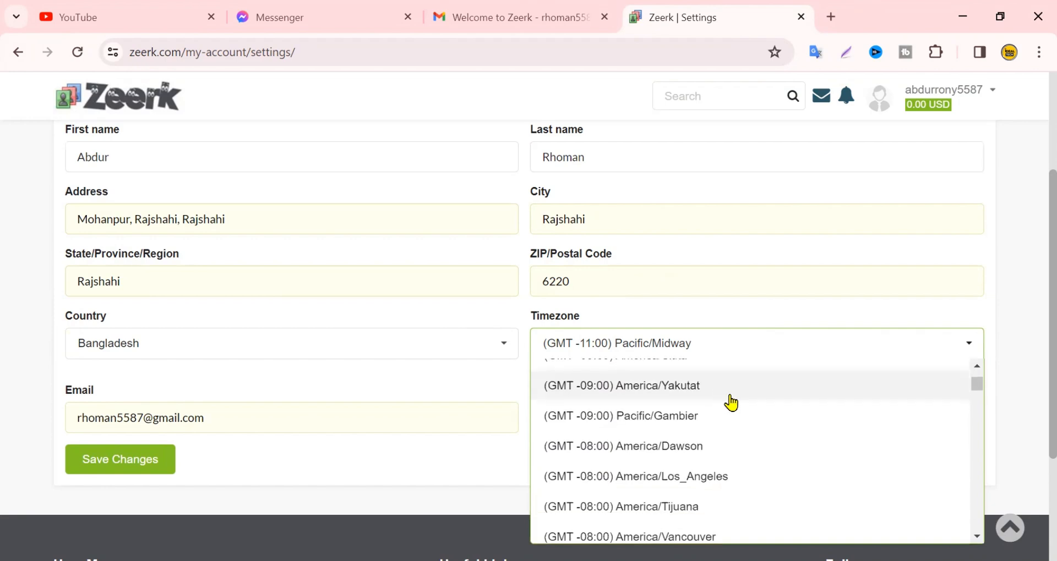
scroll(754, 417, "down", 15)
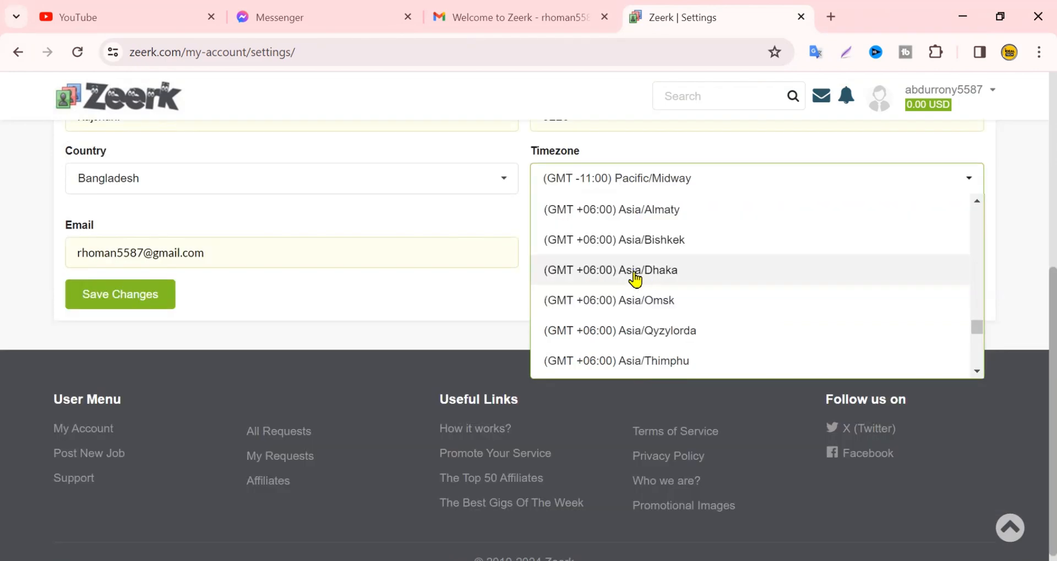
left_click(622, 282)
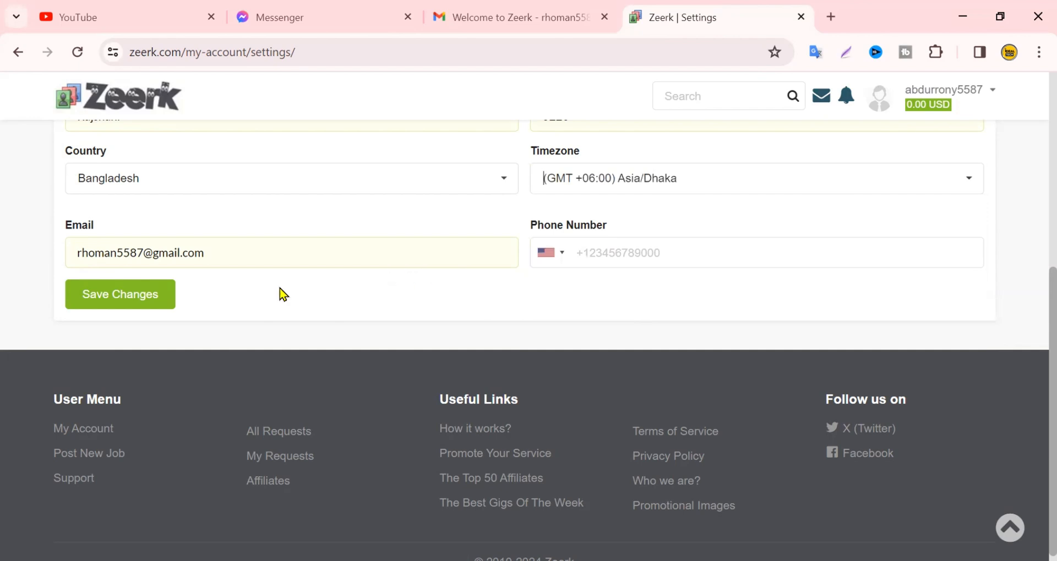
Choose the Bangladesh +880 dialling code for the phone number and save the settings
left_click(605, 255)
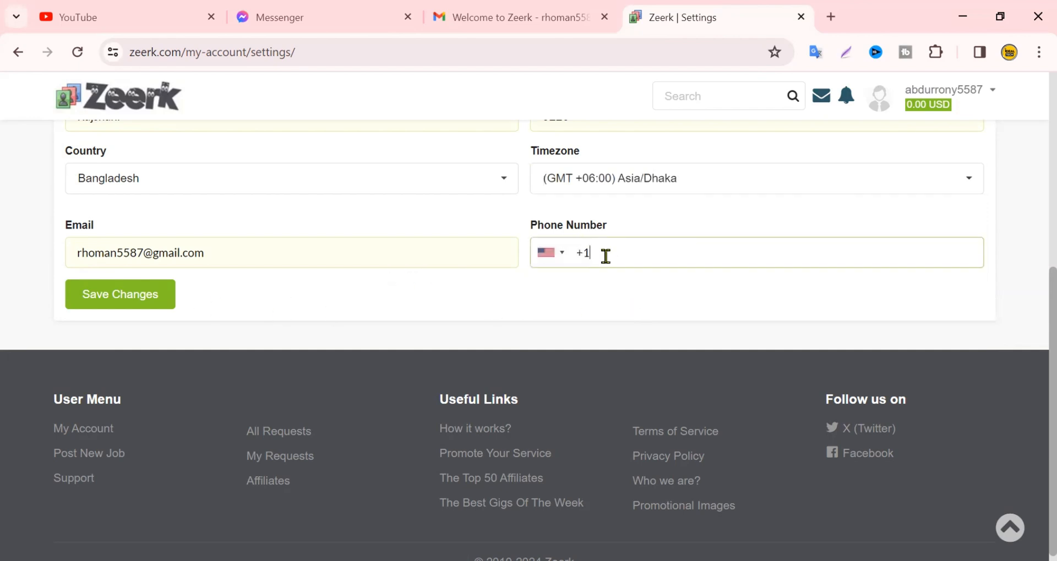
left_click(560, 263)
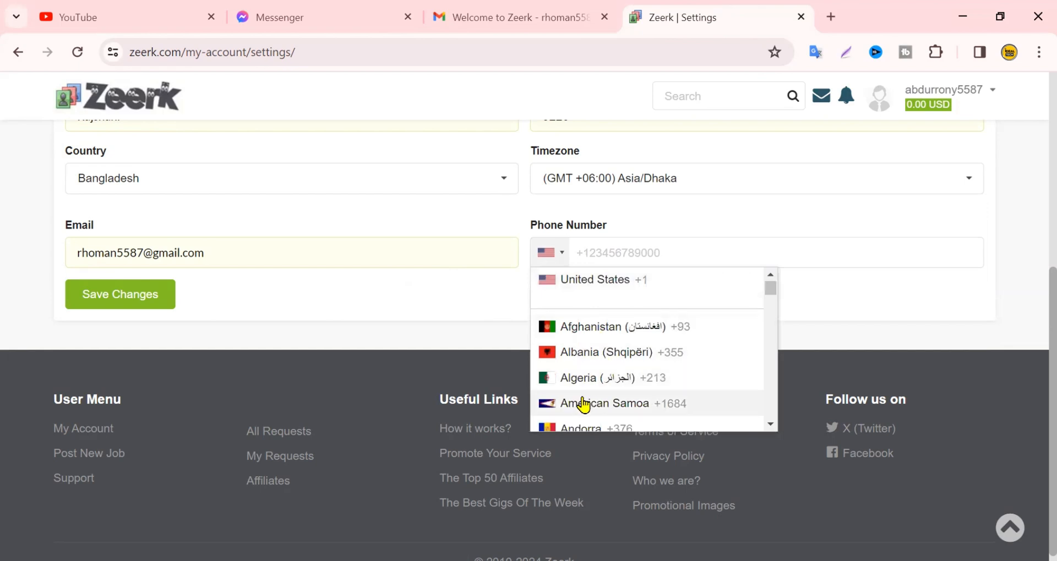
scroll(600, 391, "down", 6)
scroll(600, 394, "down", 2)
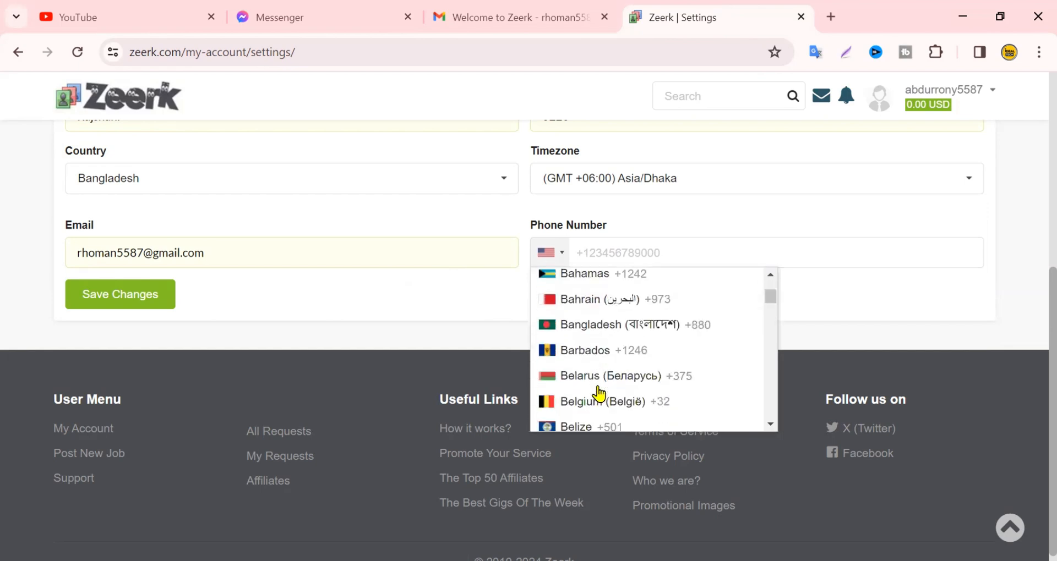
left_click(606, 323)
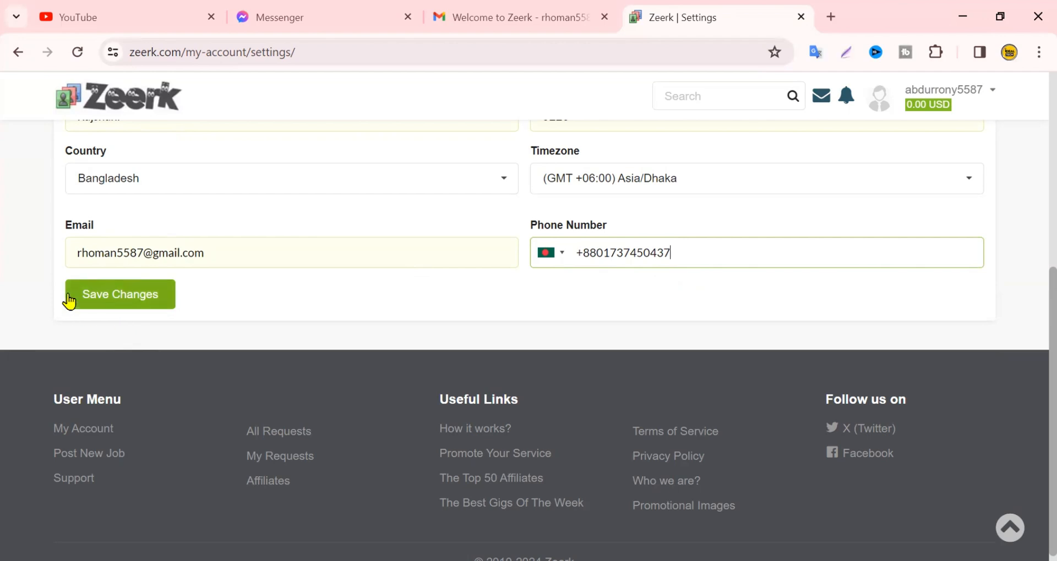
left_click(125, 293)
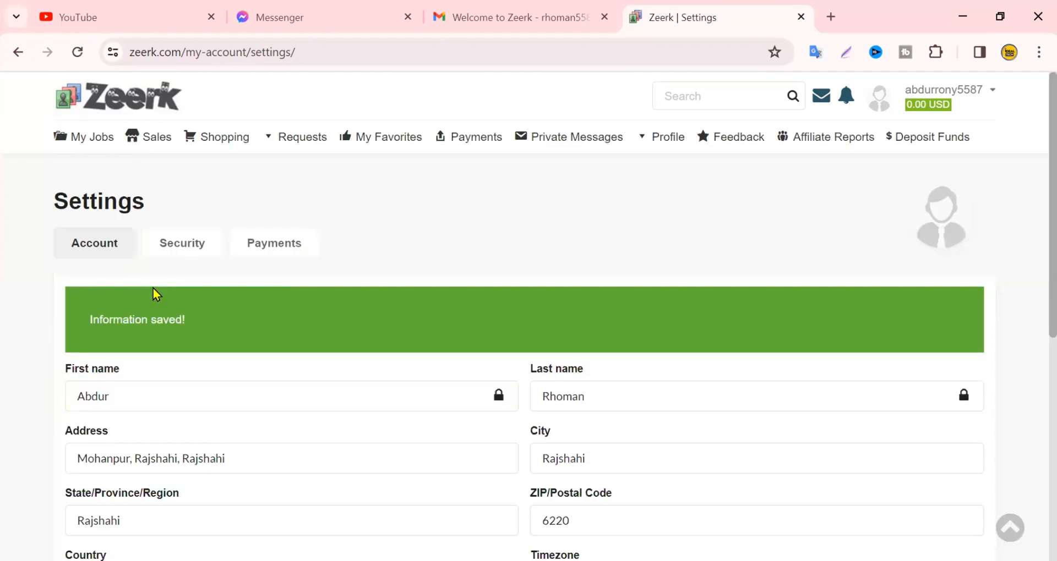
left_click(184, 253)
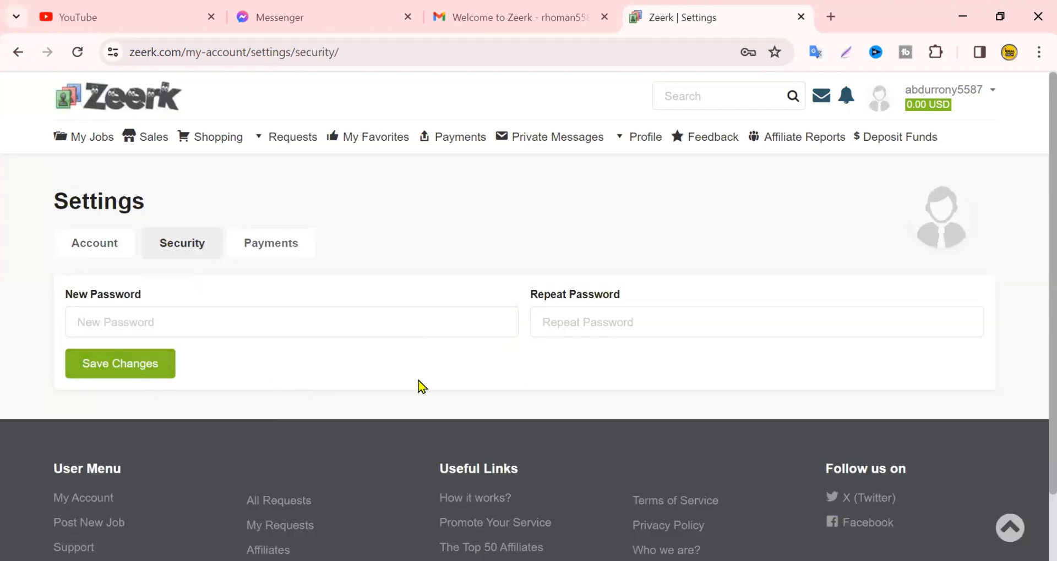
left_click(102, 245)
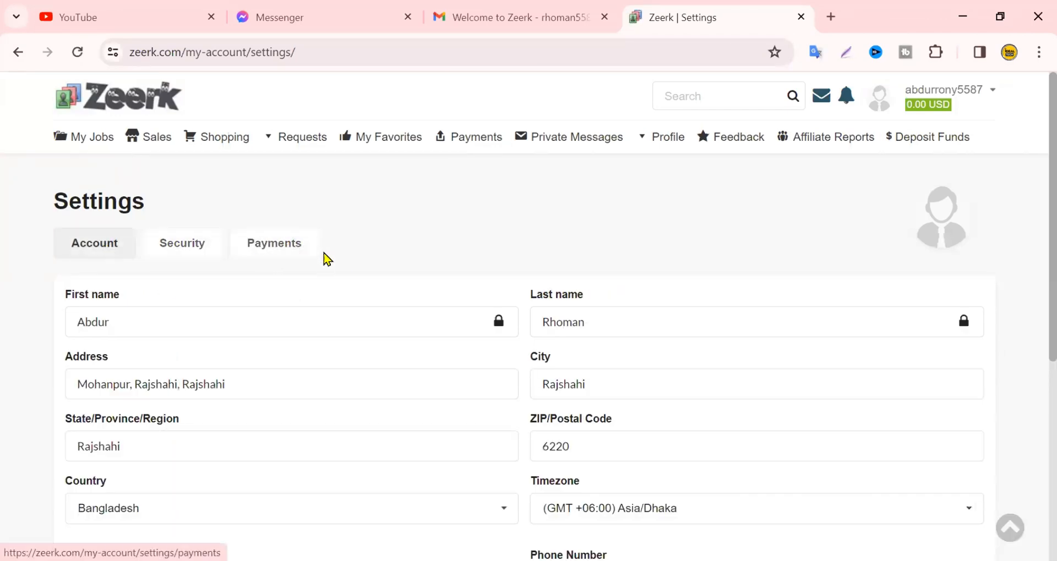
mouse_move(943, 231)
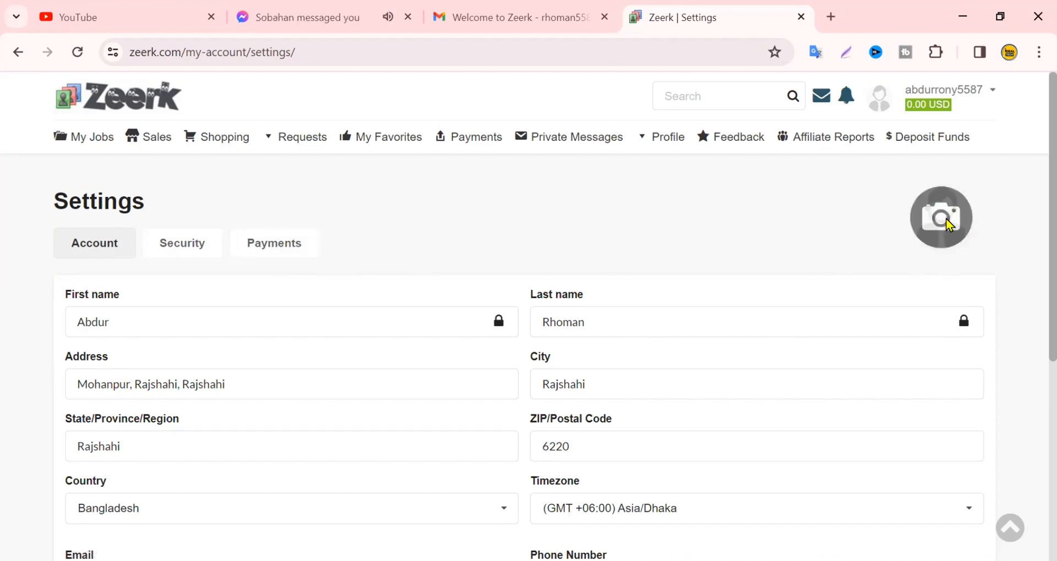
Upload the 'Untitled design' image from Downloads as the profile photo
left_click(946, 219)
scroll(528, 223, "down", 6)
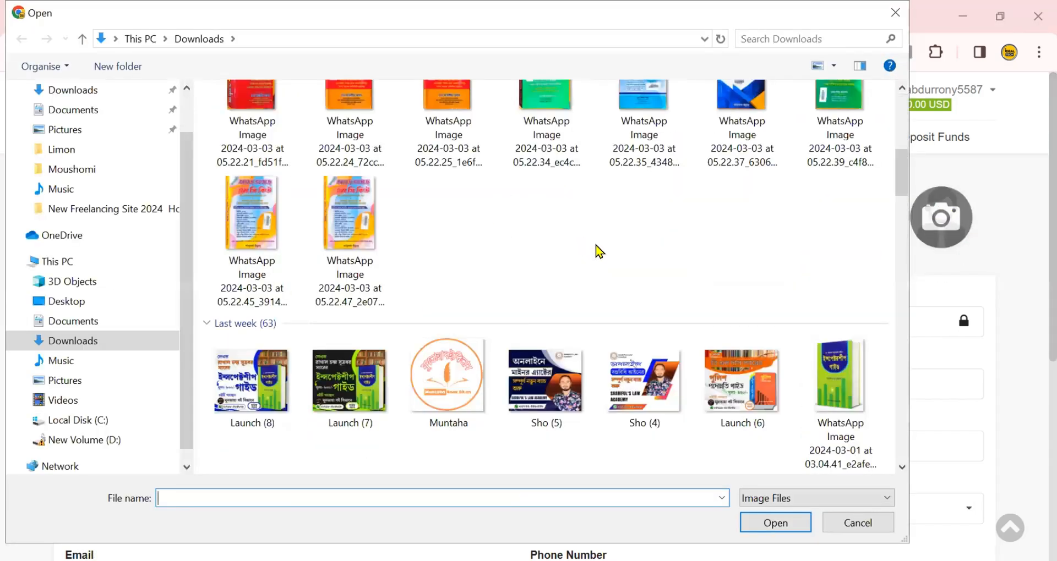
scroll(651, 268, "down", 4)
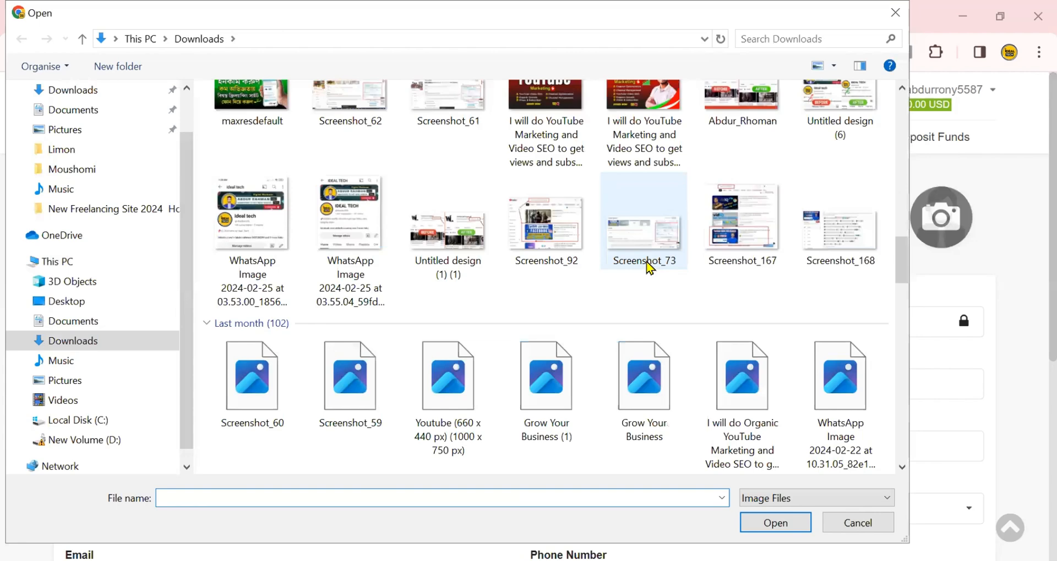
scroll(648, 263, "down", 10)
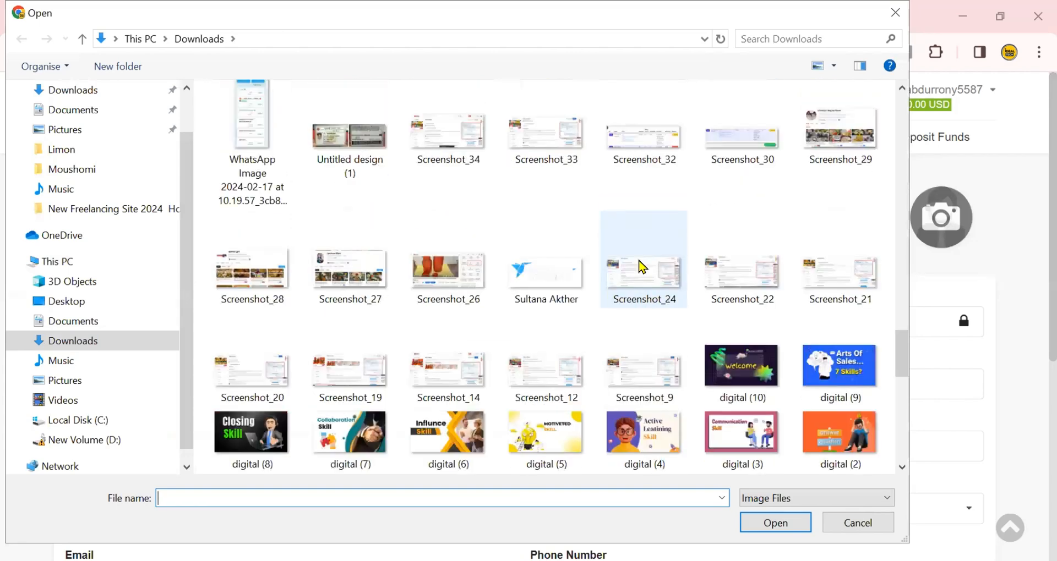
scroll(641, 267, "down", 10)
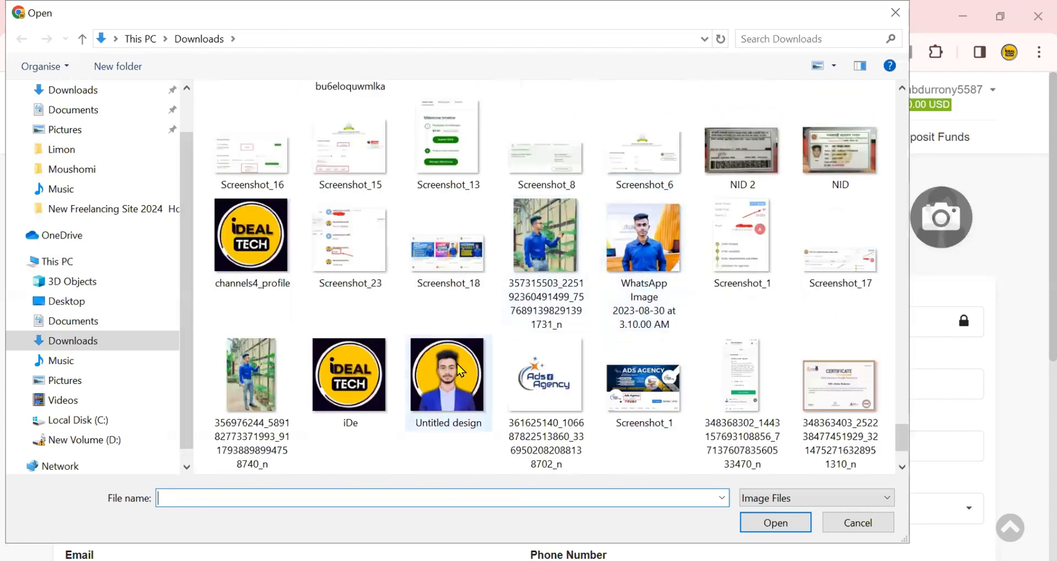
left_click(460, 372)
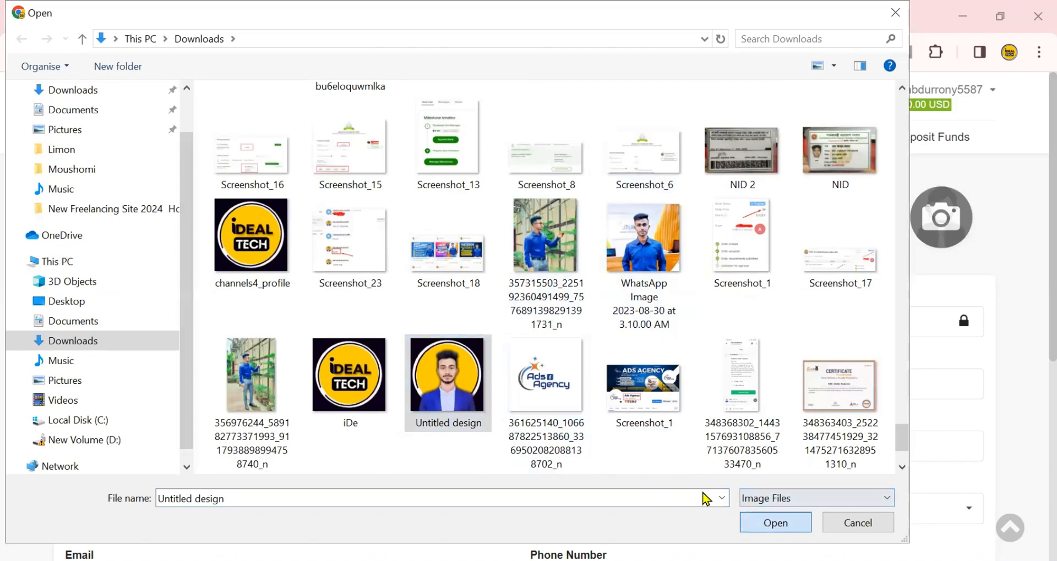
key("Return")
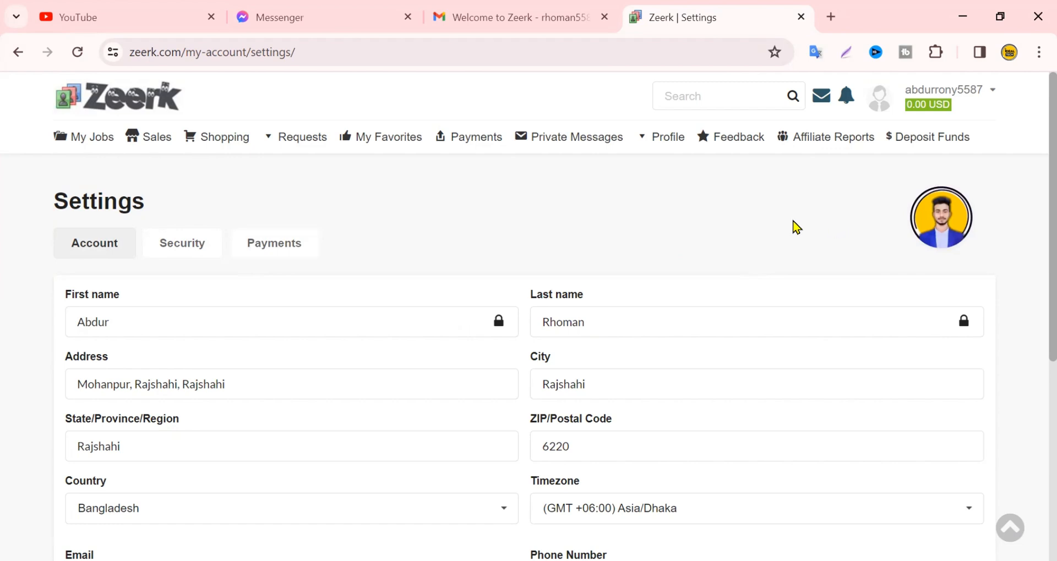
Reload the page and expand Profile in the account dropdown
left_click(74, 52)
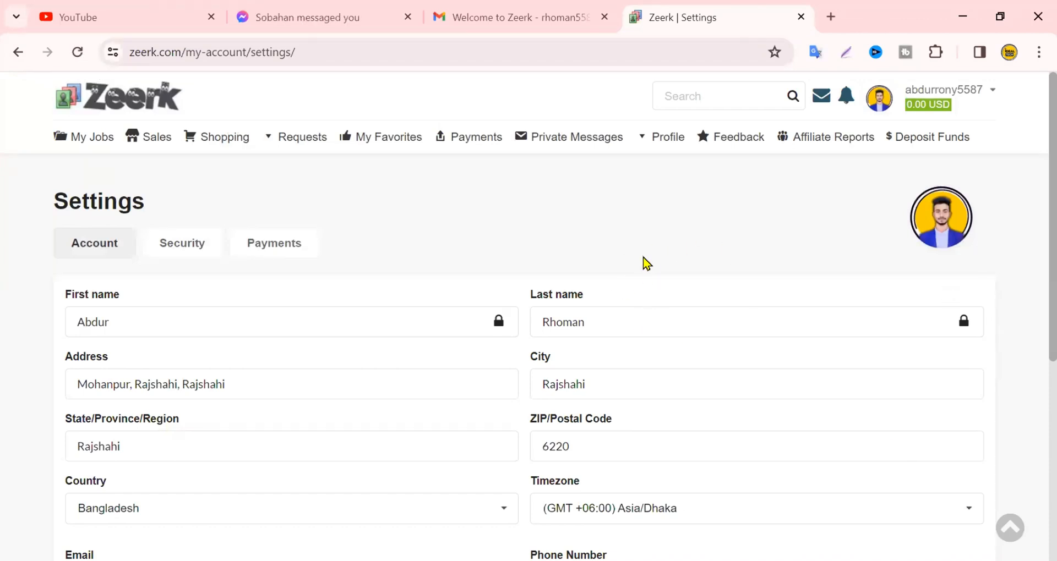
scroll(645, 259, "down", 1)
scroll(826, 201, "up", 1)
mouse_move(911, 105)
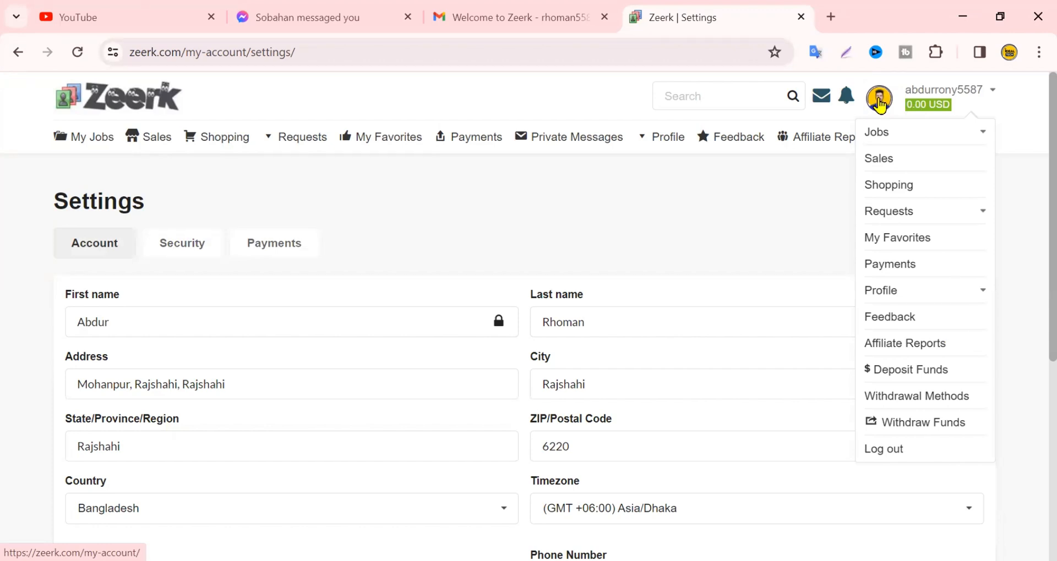
left_click(980, 291)
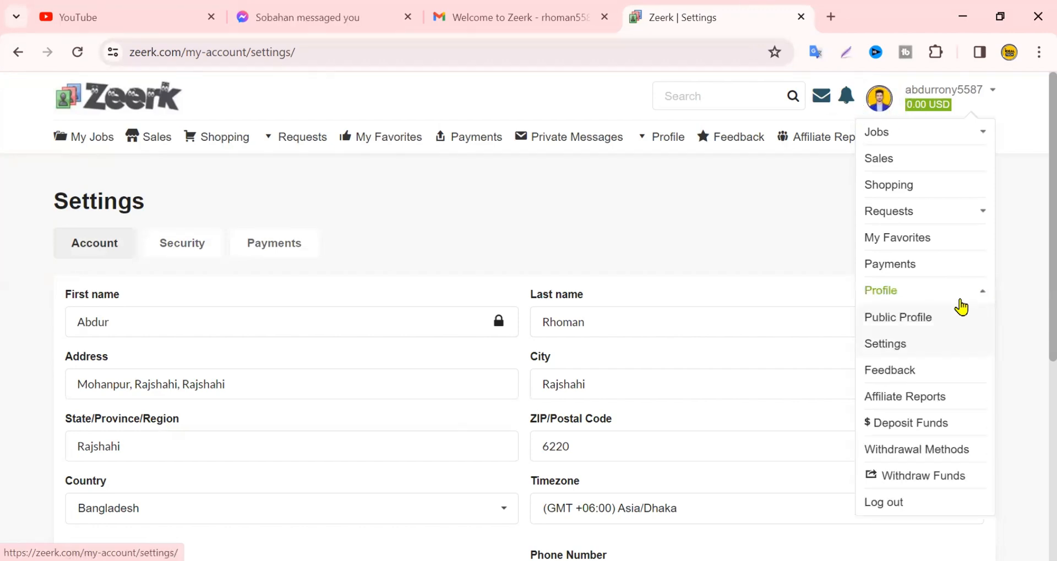
Open Public Profile from the account menu and scroll through the page
left_click(912, 322)
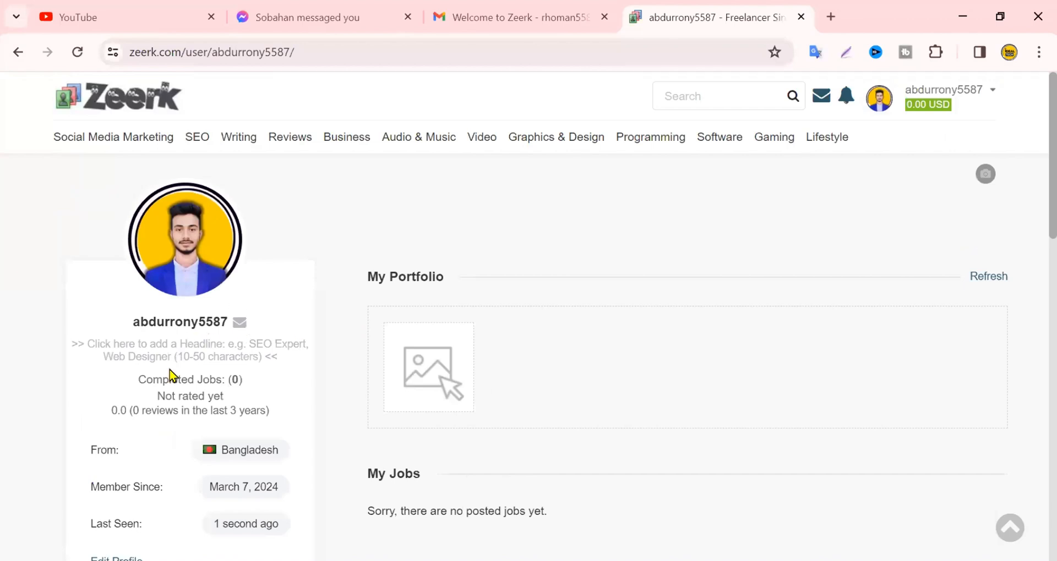
scroll(172, 383, "down", 2)
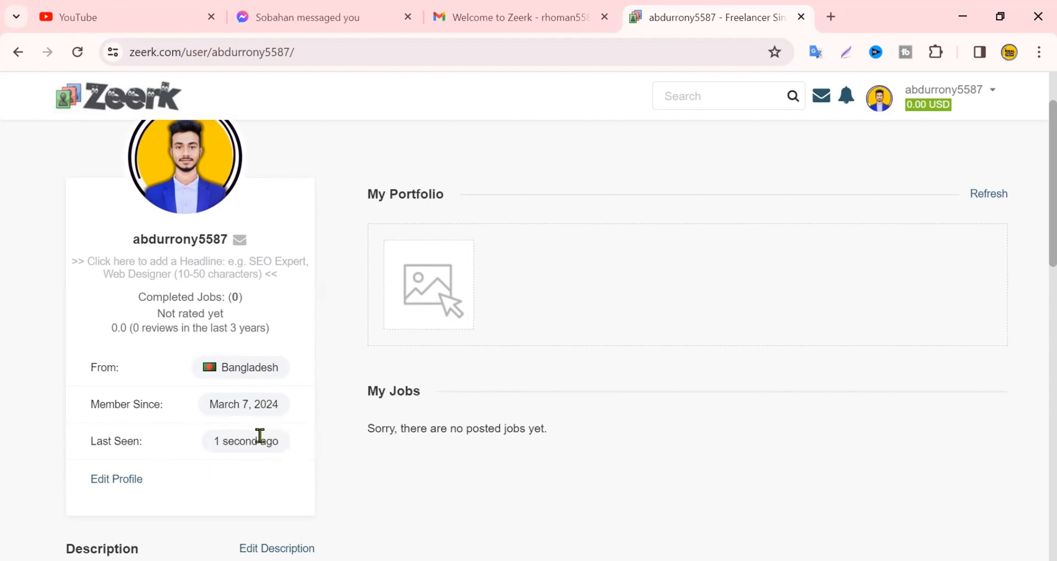
mouse_move(234, 243)
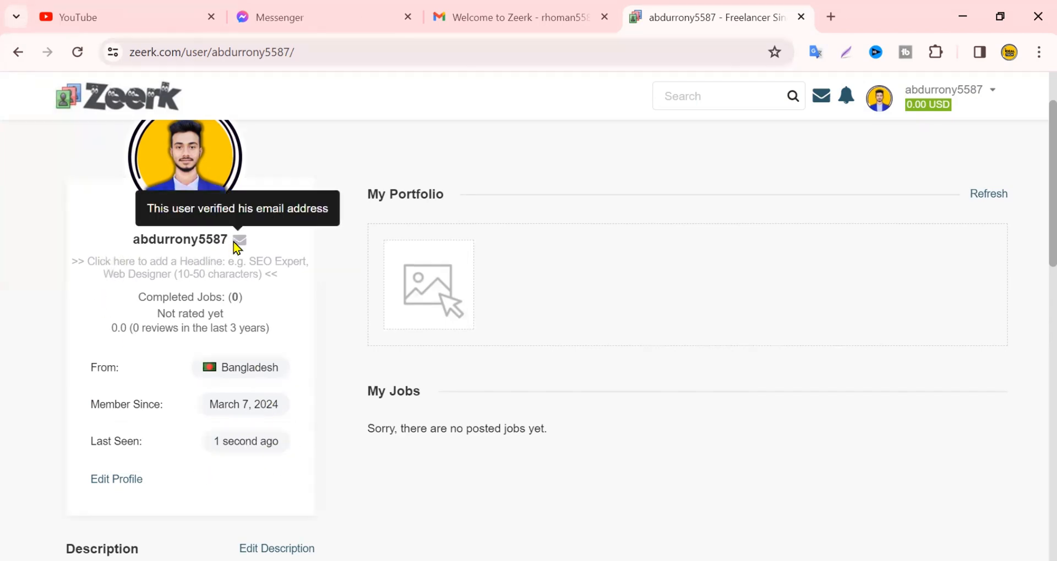
Add the headline 'Social Media Marketing' under the username and save it
left_click(166, 269)
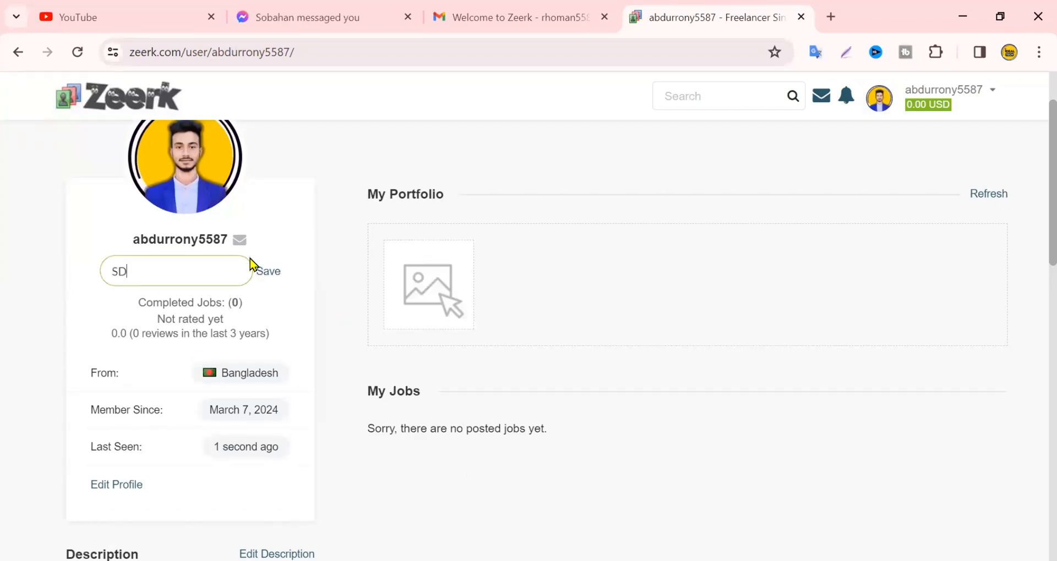
type("SDo")
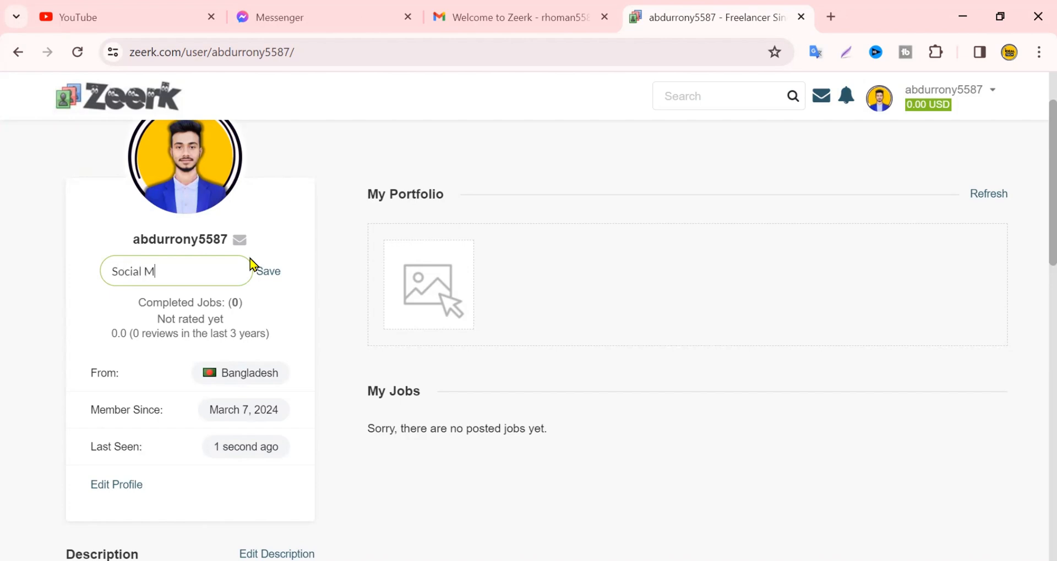
type("cial Media Mar")
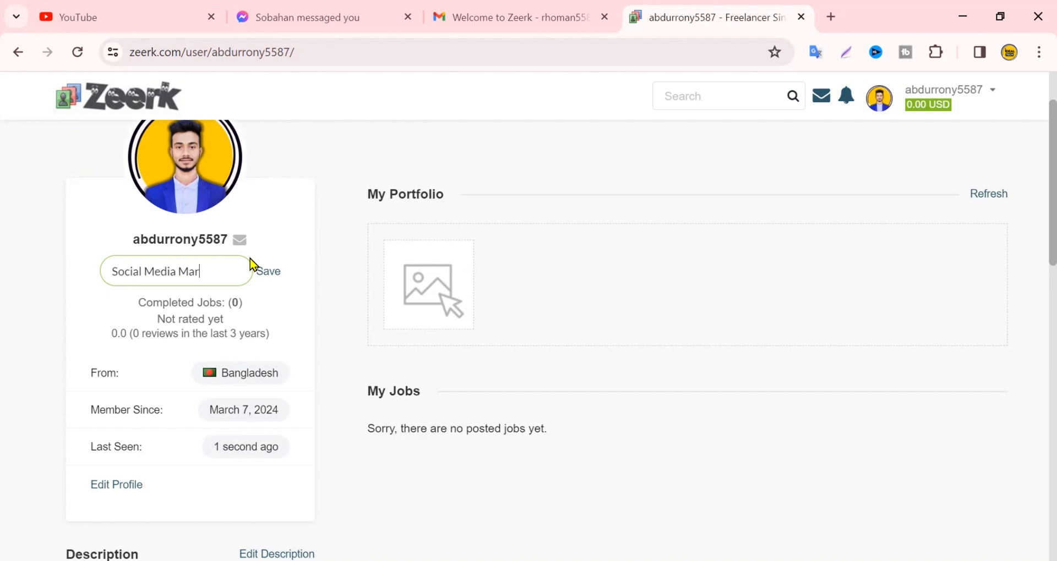
type("keting")
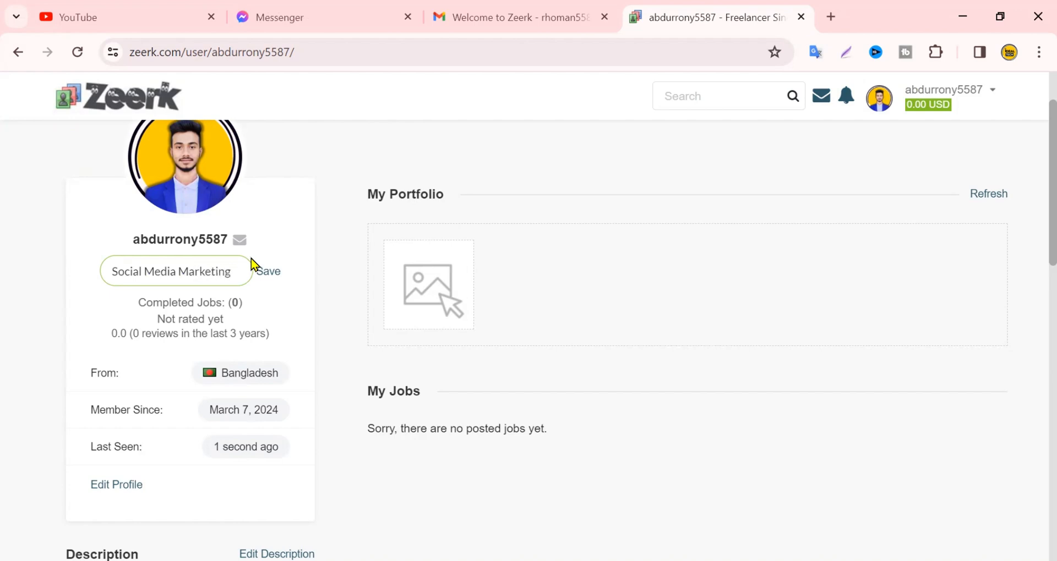
left_click(270, 273)
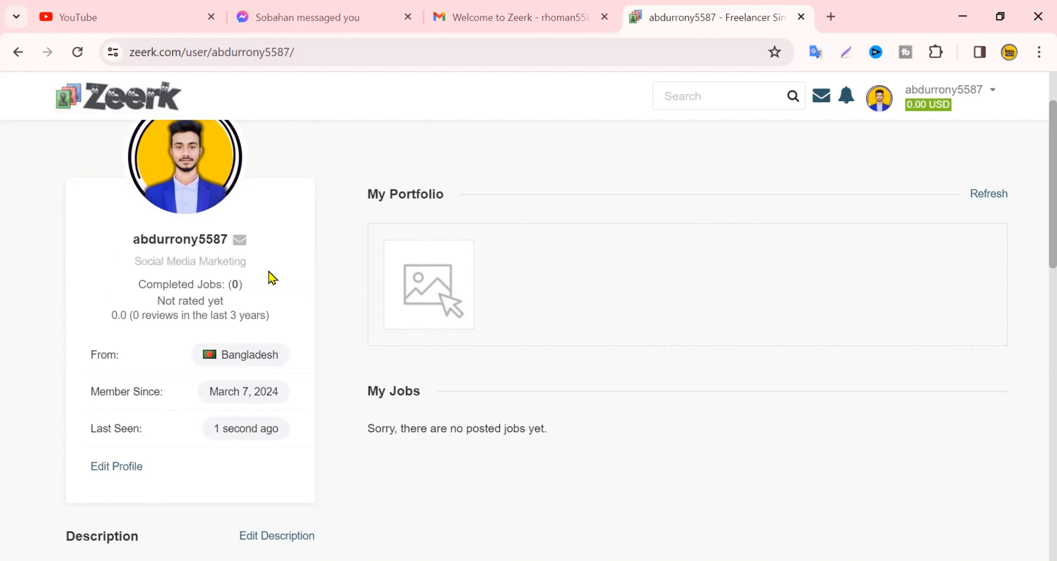
scroll(172, 286, "down", 3)
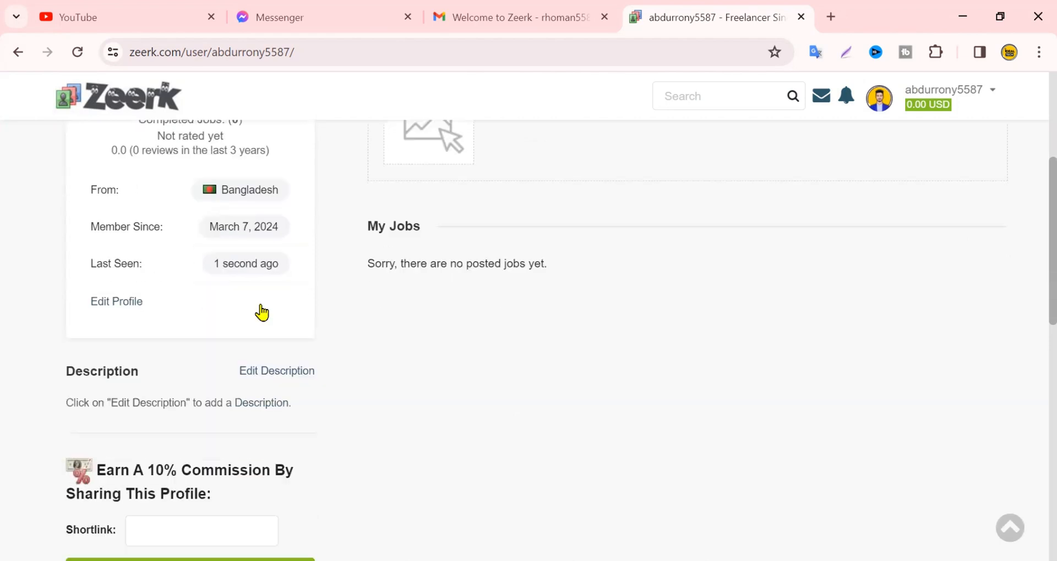
scroll(243, 346, "down", 2)
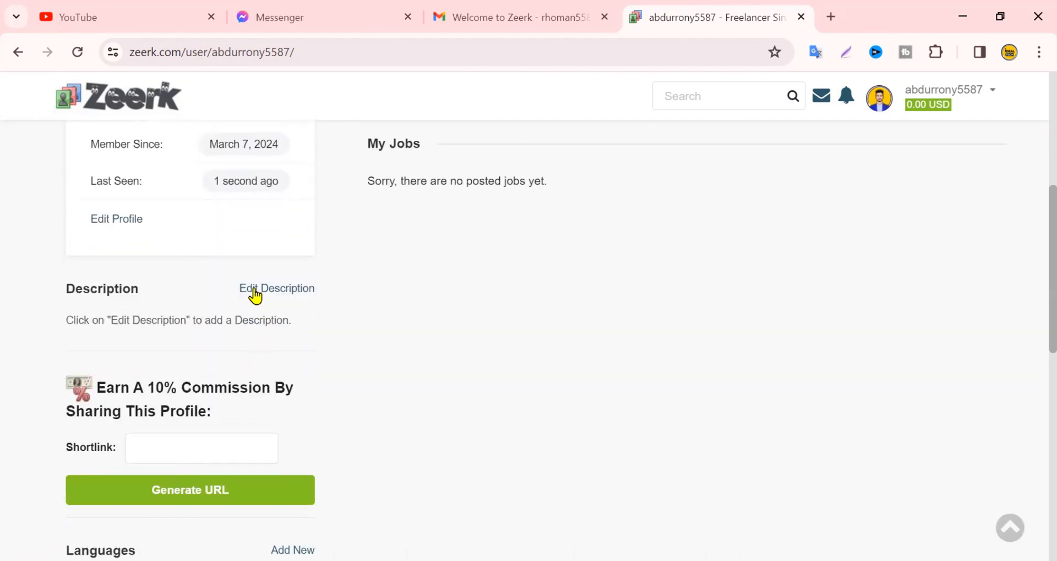
Start the description with 'I am a professional social media marketer.' and a 'My skill' line
left_click(255, 296)
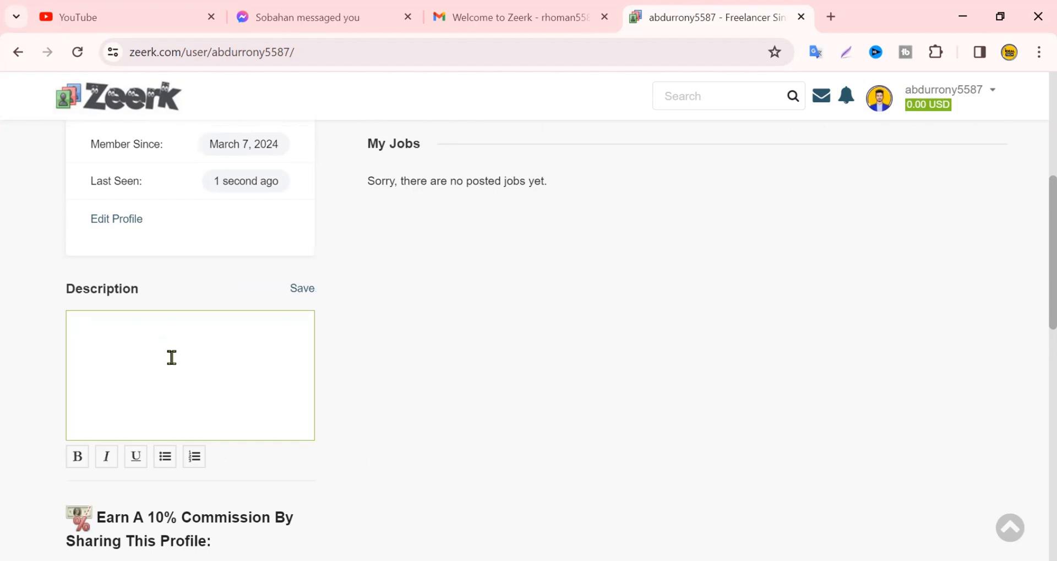
type("I")
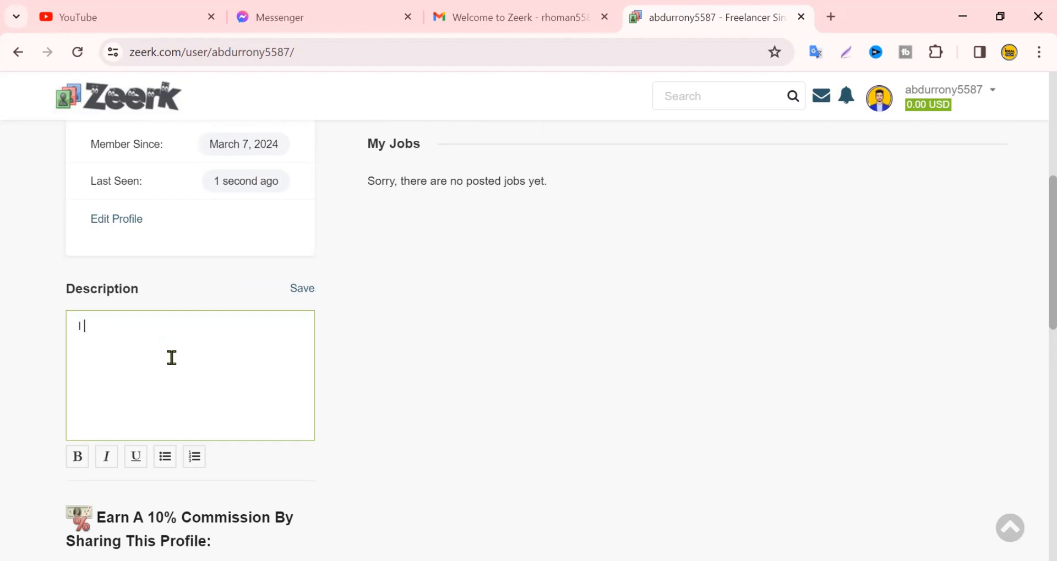
type(" am a professional so")
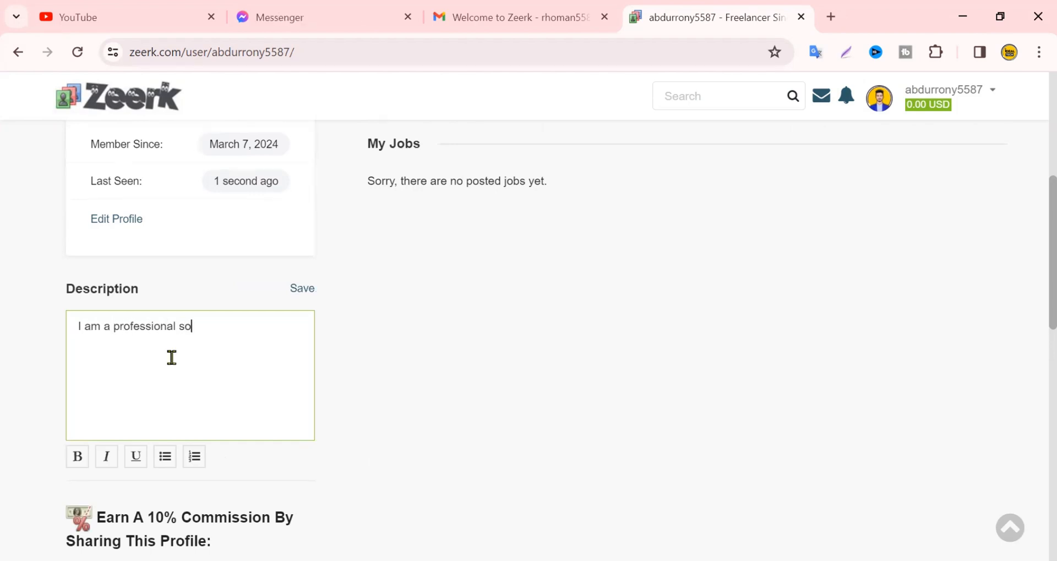
type("cial media marketer")
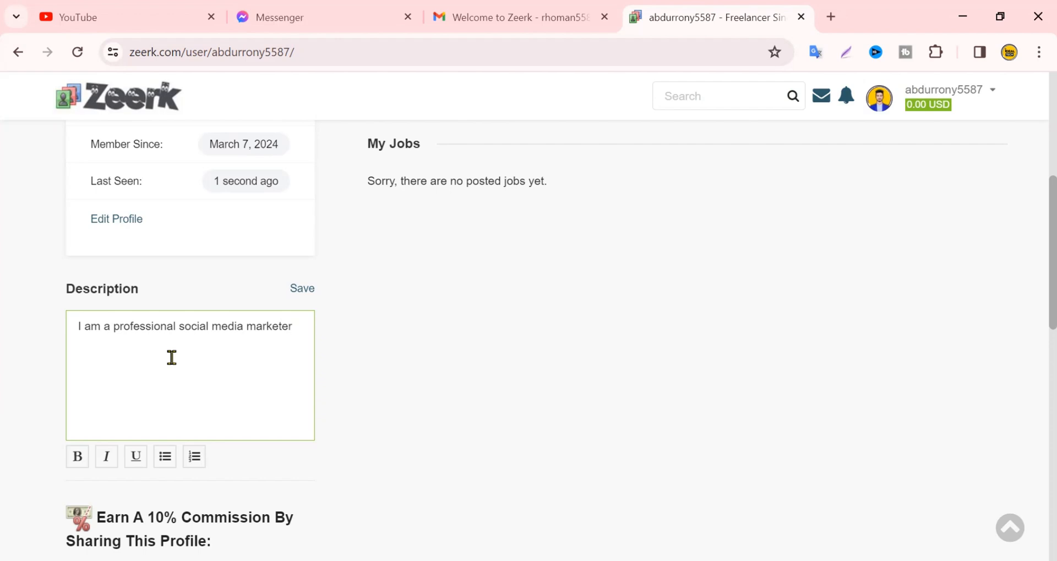
type(".")
key("Return")
type("My skill")
key("Return")
List YouTube, Facebook, Instagram and Twitter Marketing as skills and save the description
type("YouTube Marketing")
key("Return")
type("Fa")
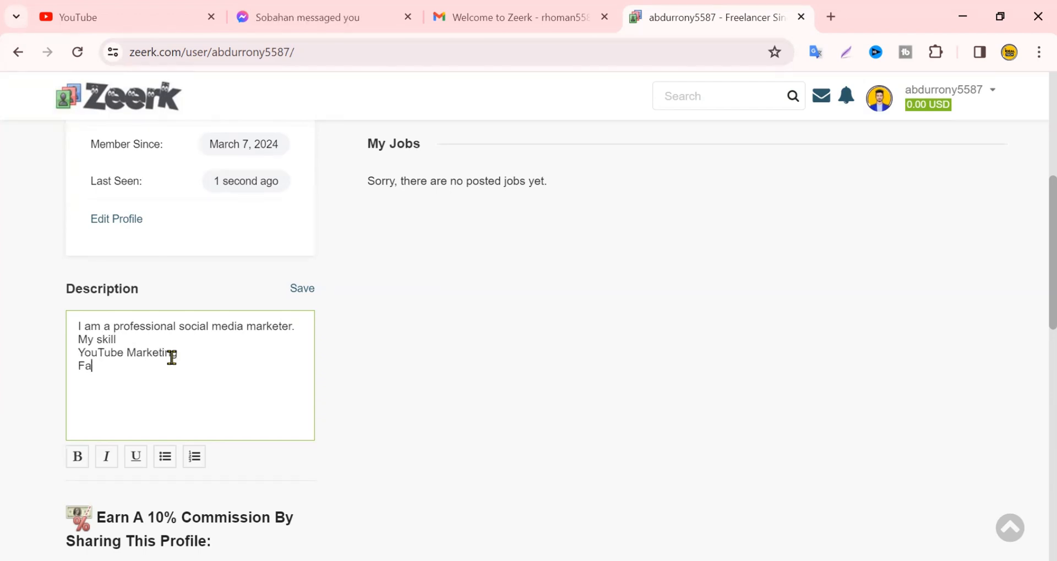
type("cebook Marketing")
key("Return")
type("Instagram Mark")
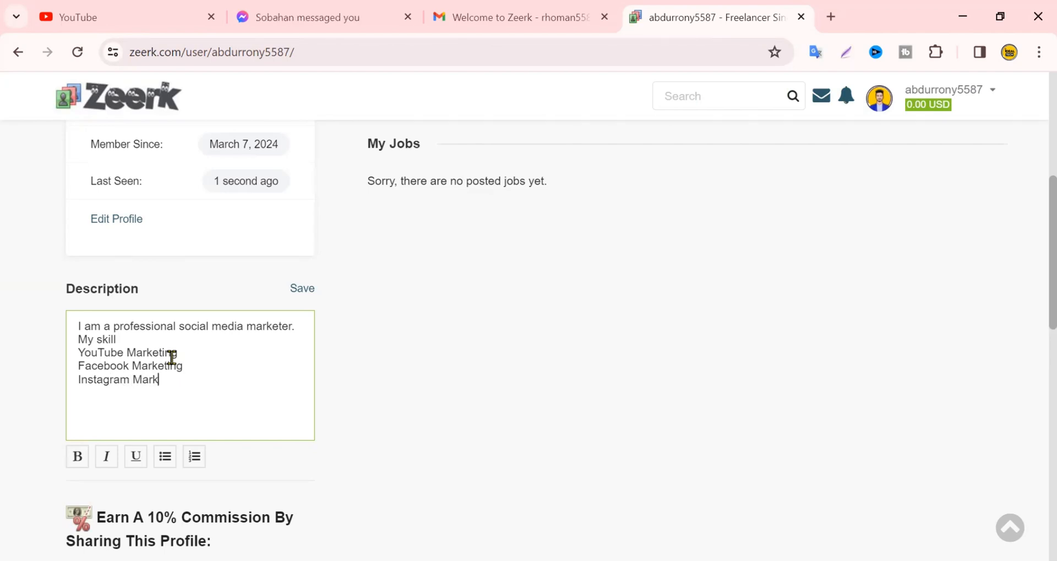
type("eting")
key("Return")
type("Twitter Marketing")
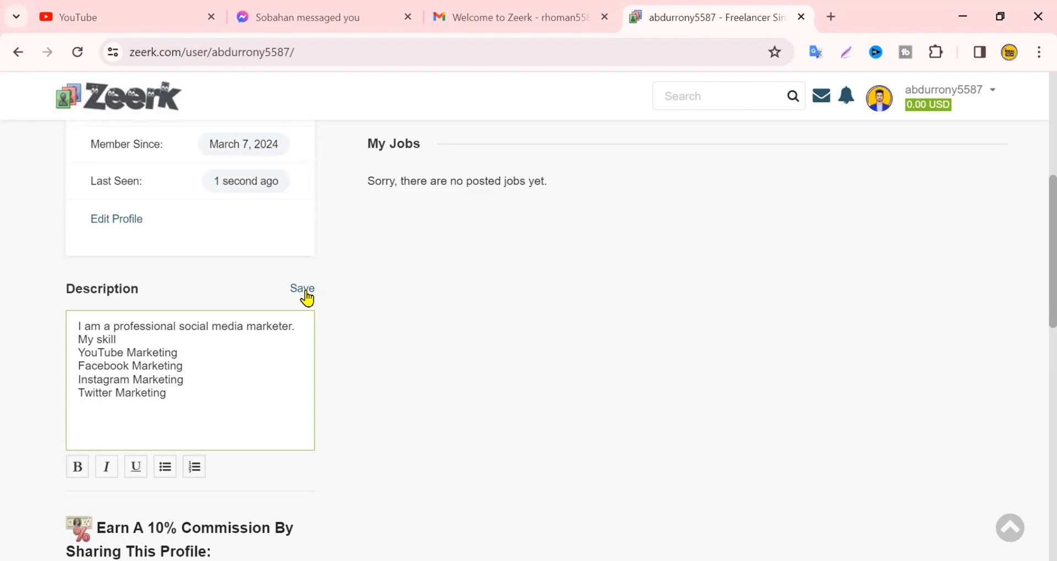
left_click(305, 292)
scroll(304, 292, "down", 3)
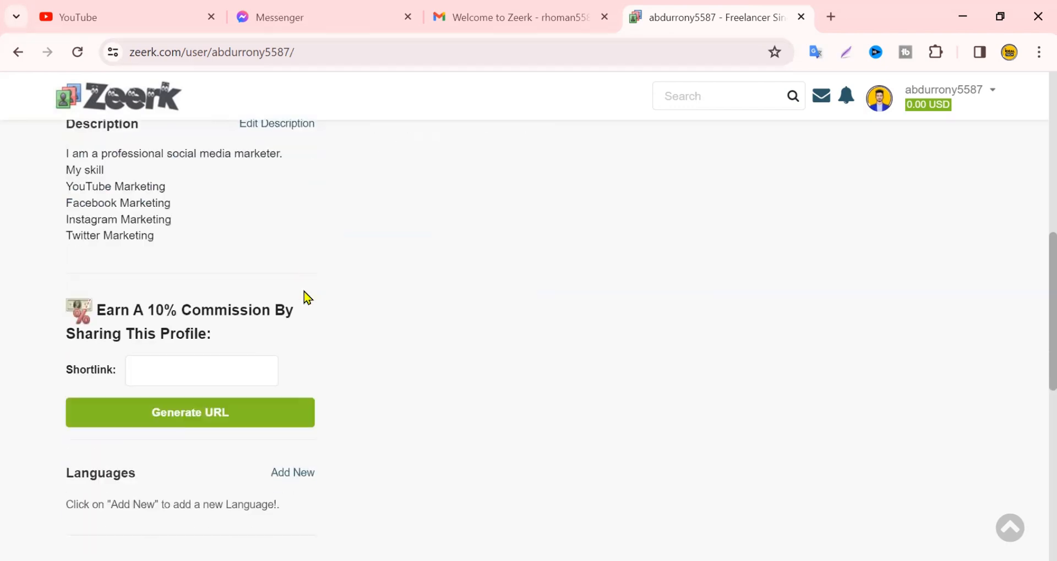
scroll(304, 292, "down", 1)
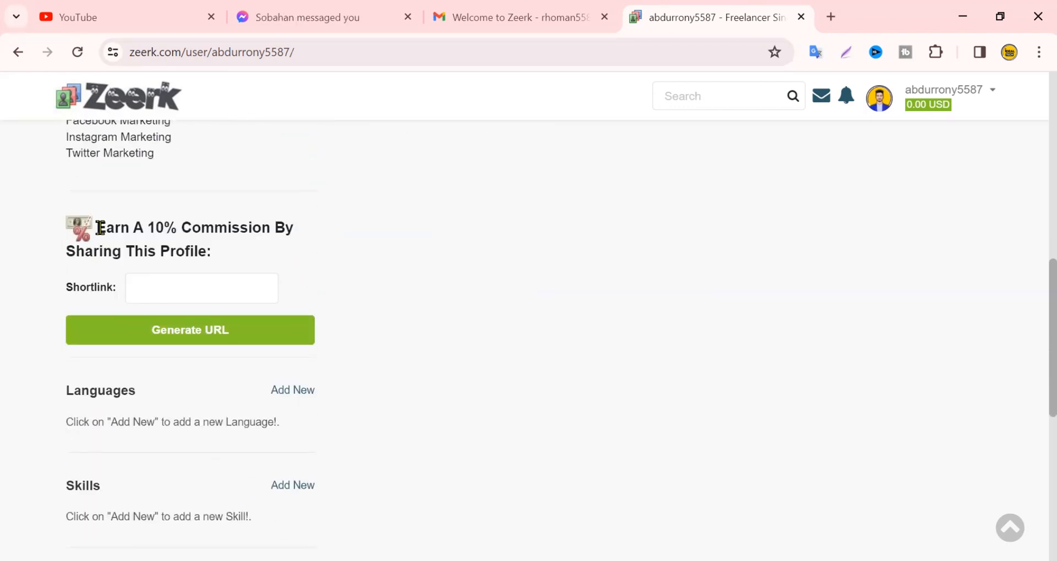
left_click_drag(100, 227, 146, 229)
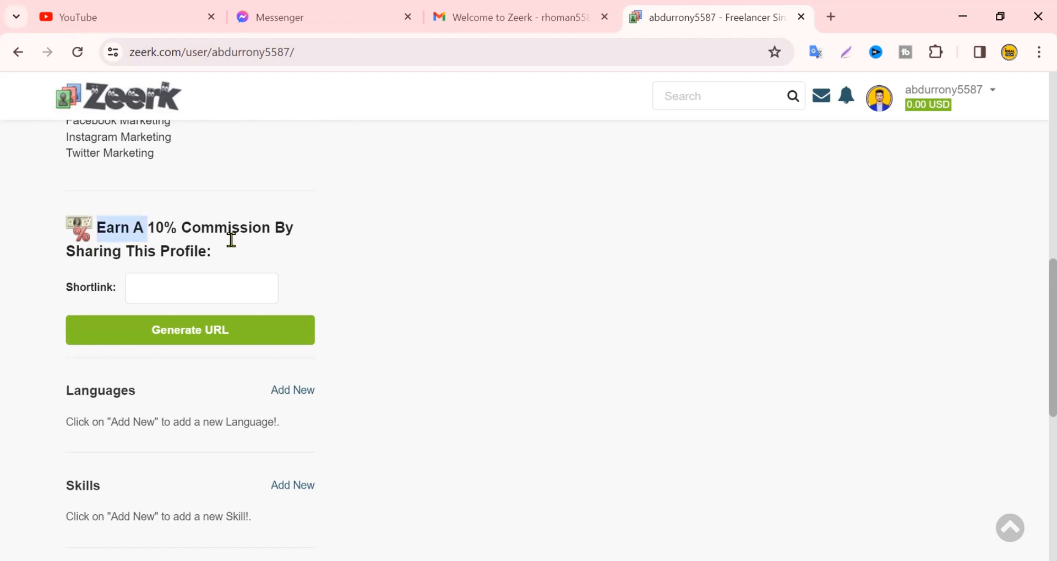
left_click(340, 249)
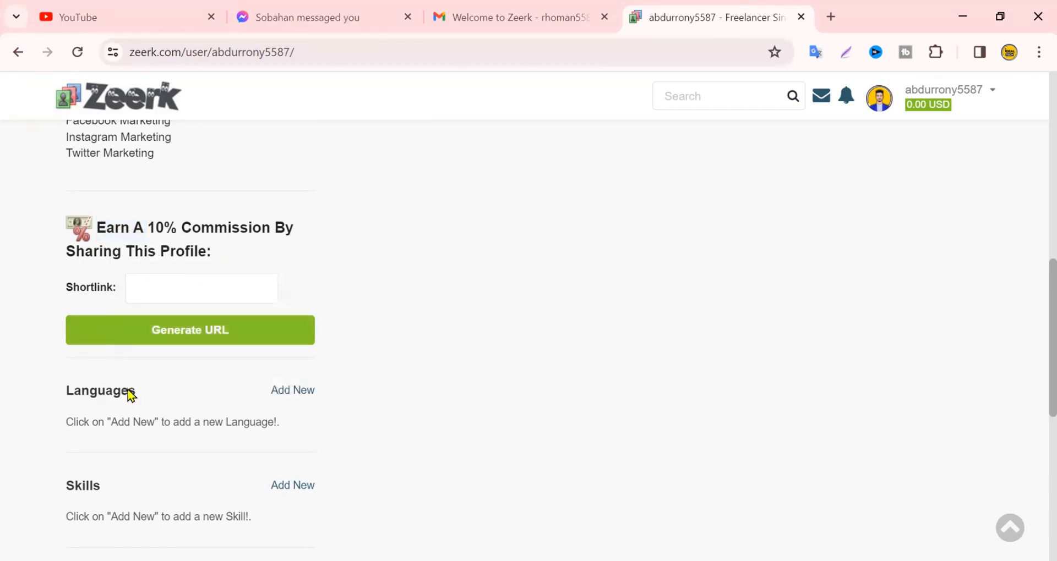
left_click(173, 337)
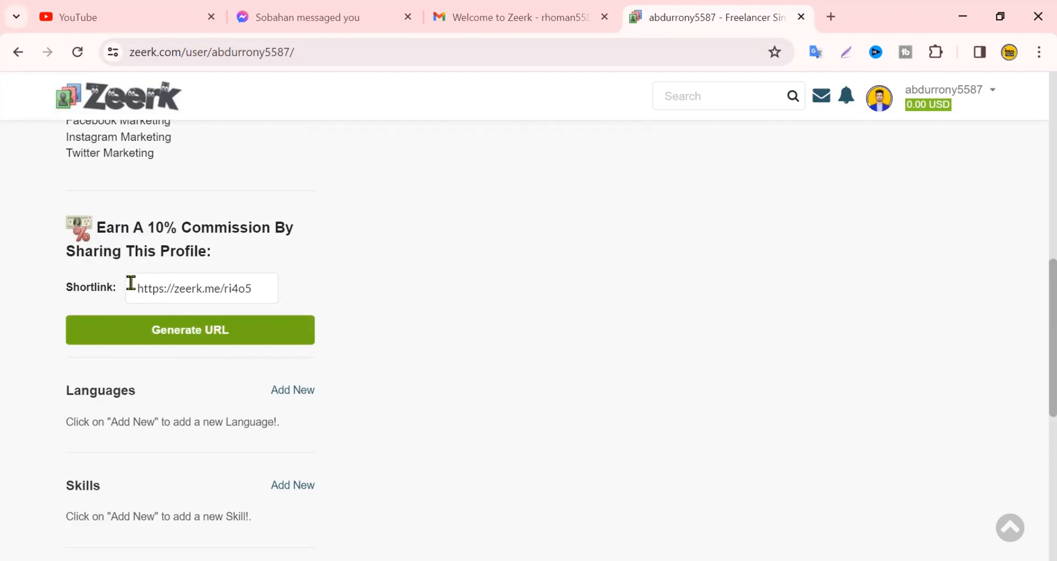
left_click_drag(130, 283, 285, 291)
left_click(372, 275)
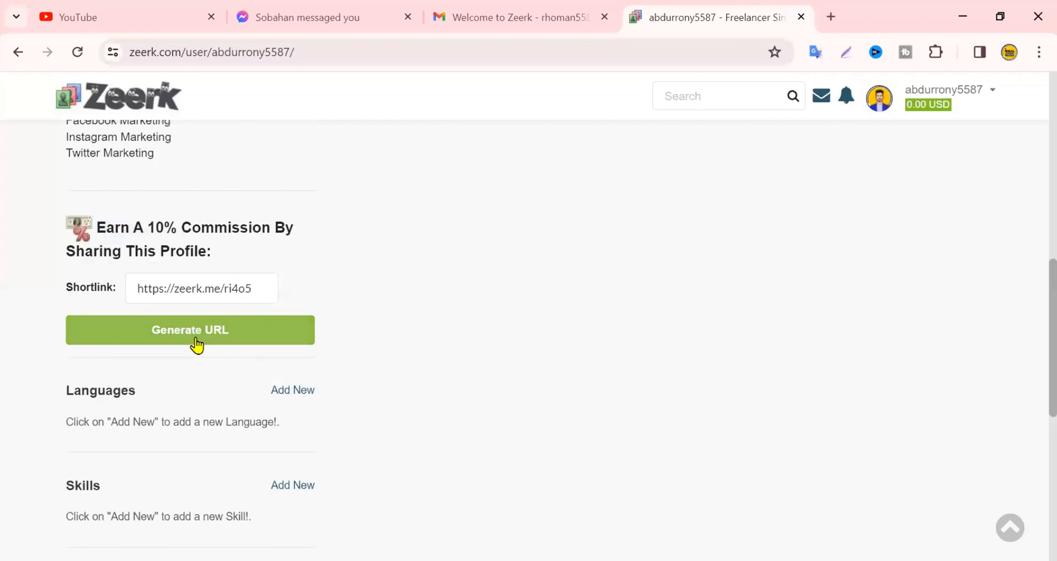
scroll(132, 396, "down", 3)
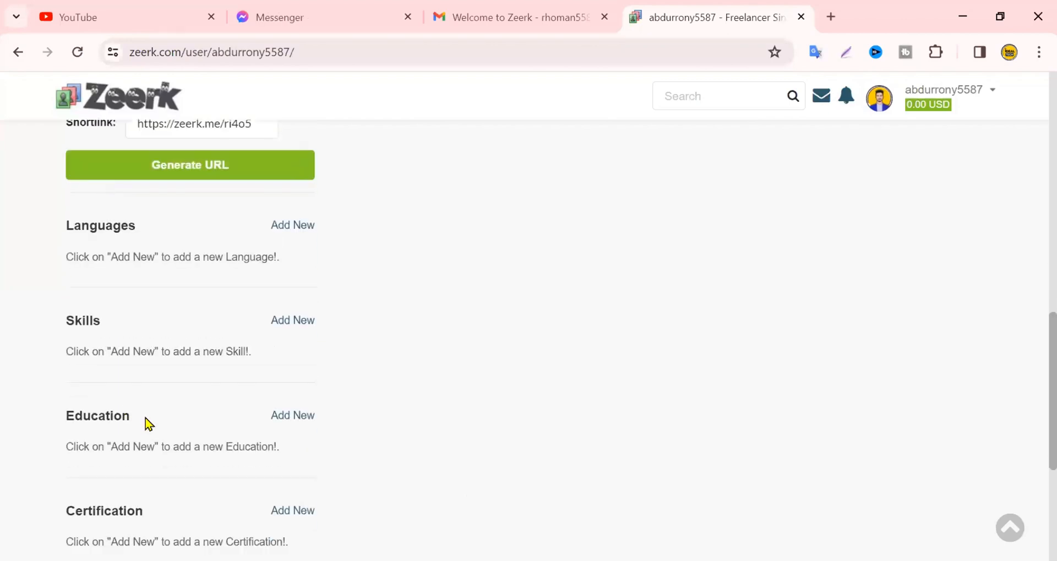
Save a new Languages entry of English at Fluent proficiency
left_click(290, 231)
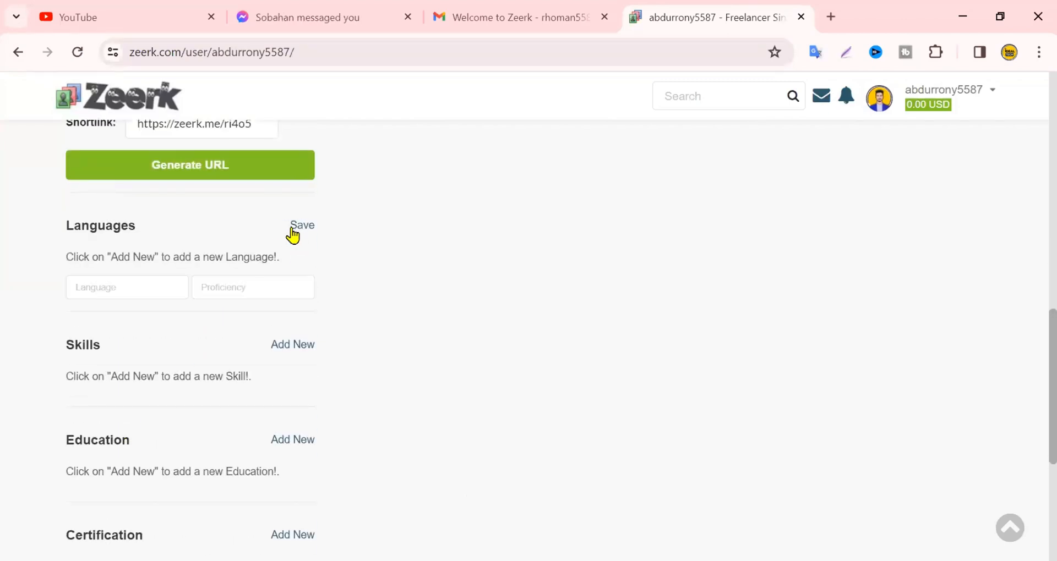
left_click(157, 291)
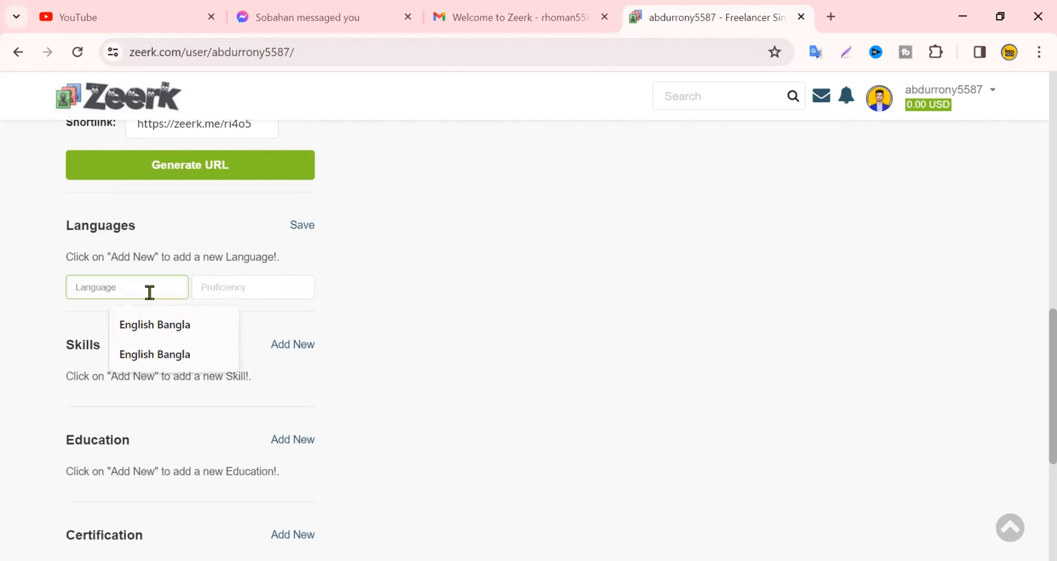
type("E")
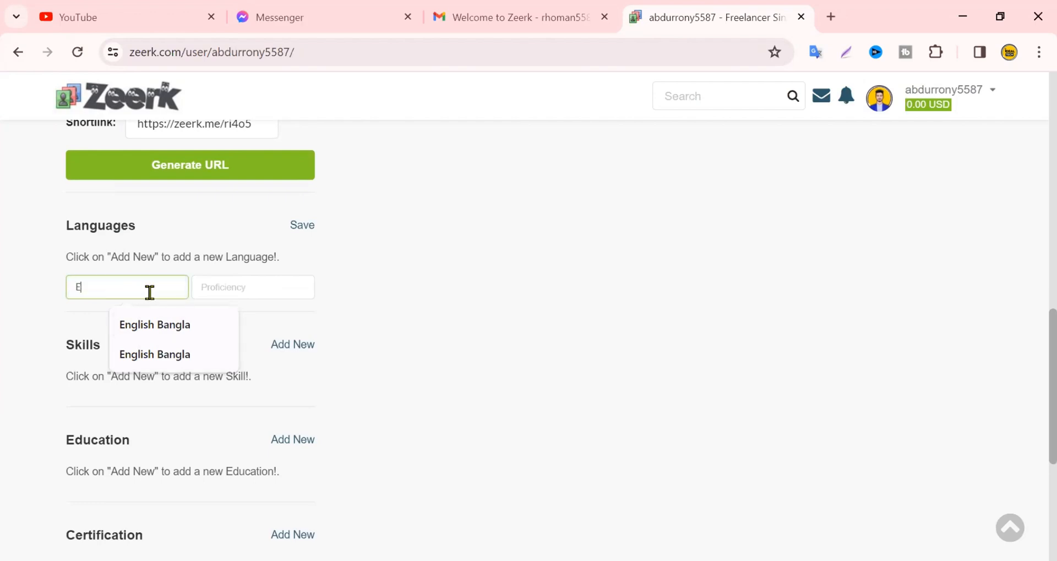
type("ng")
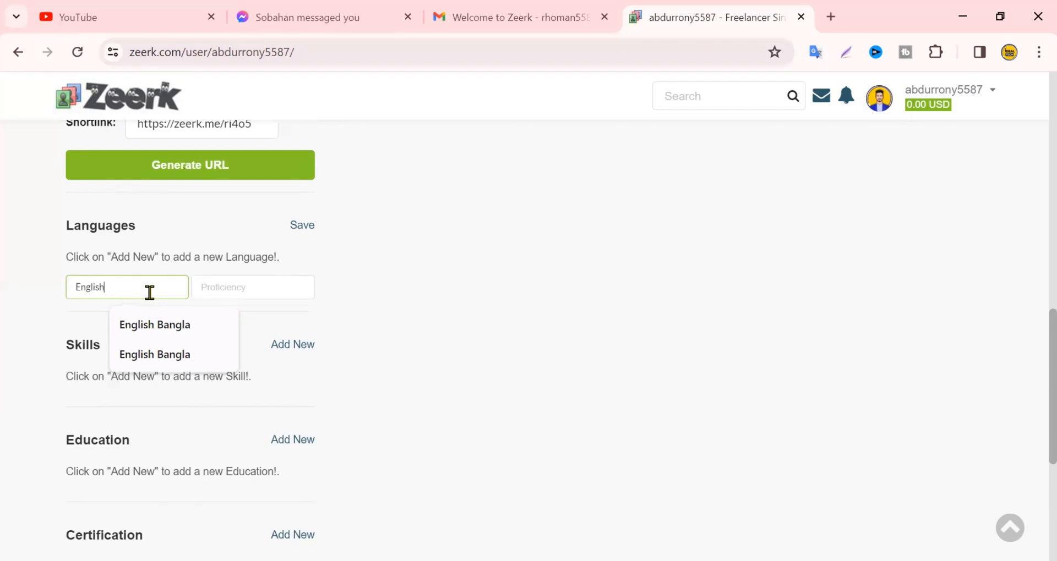
type("lish")
key("Tab")
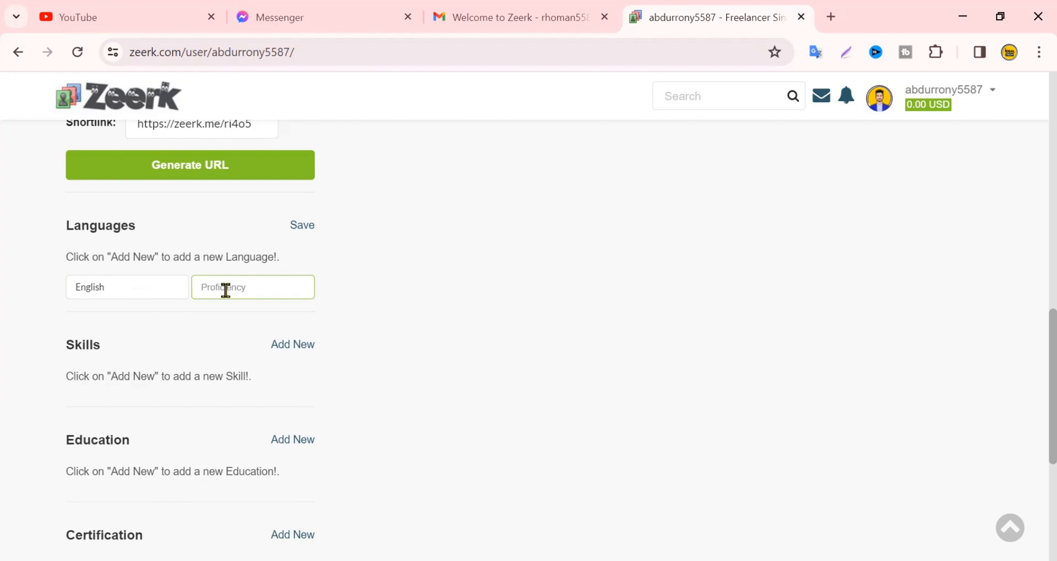
type("Flu")
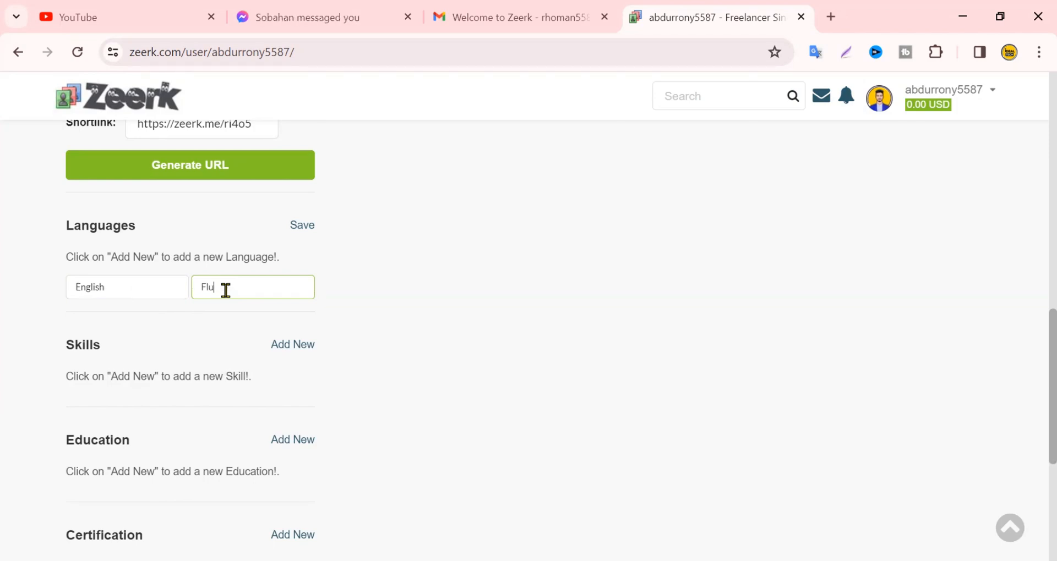
type("ent")
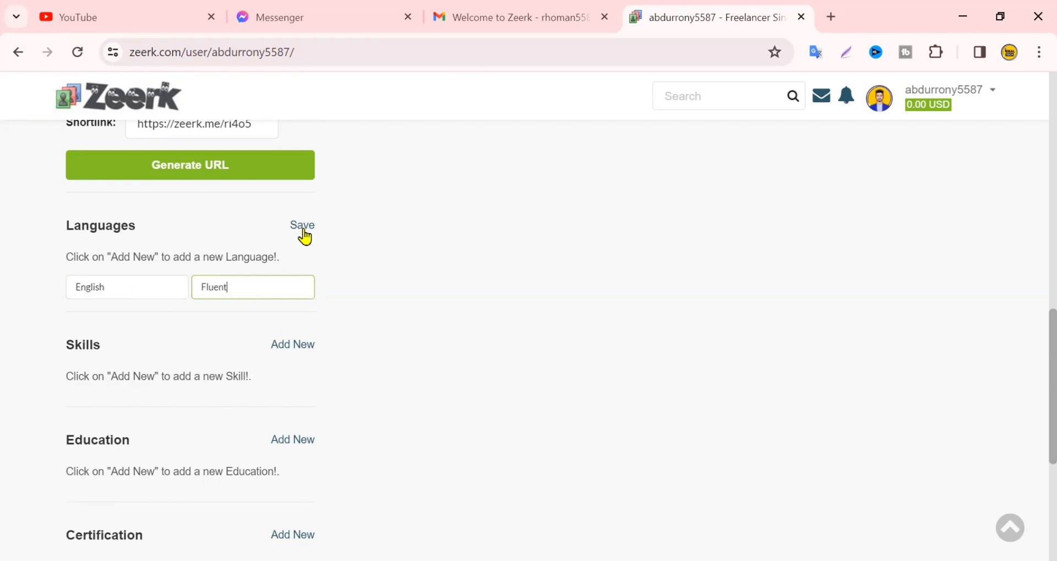
left_click(302, 227)
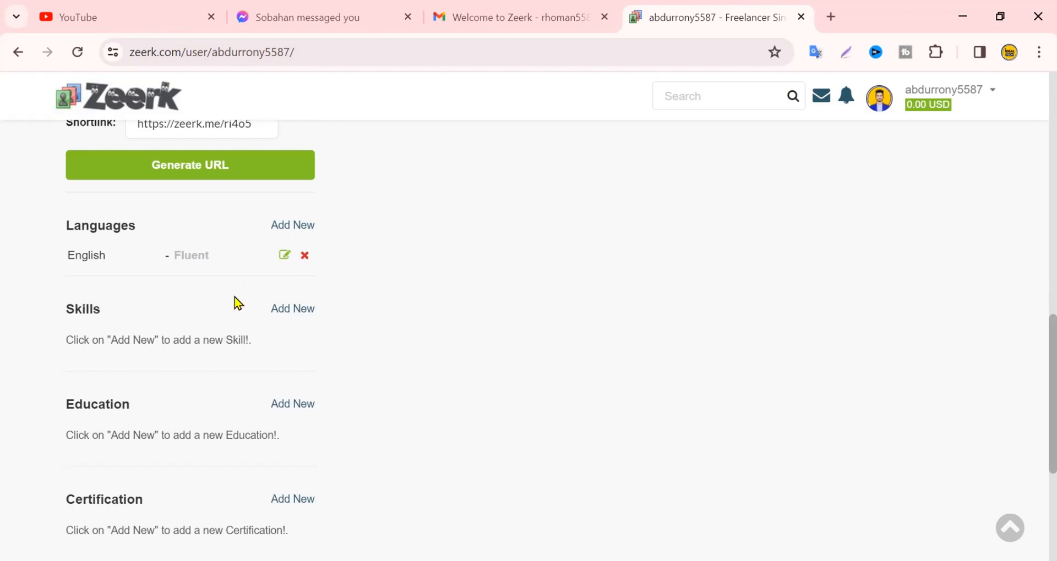
Save Youtube, Facebook and Instagram as three separate Skills entries
left_click(284, 316)
scroll(323, 357, "down", 3)
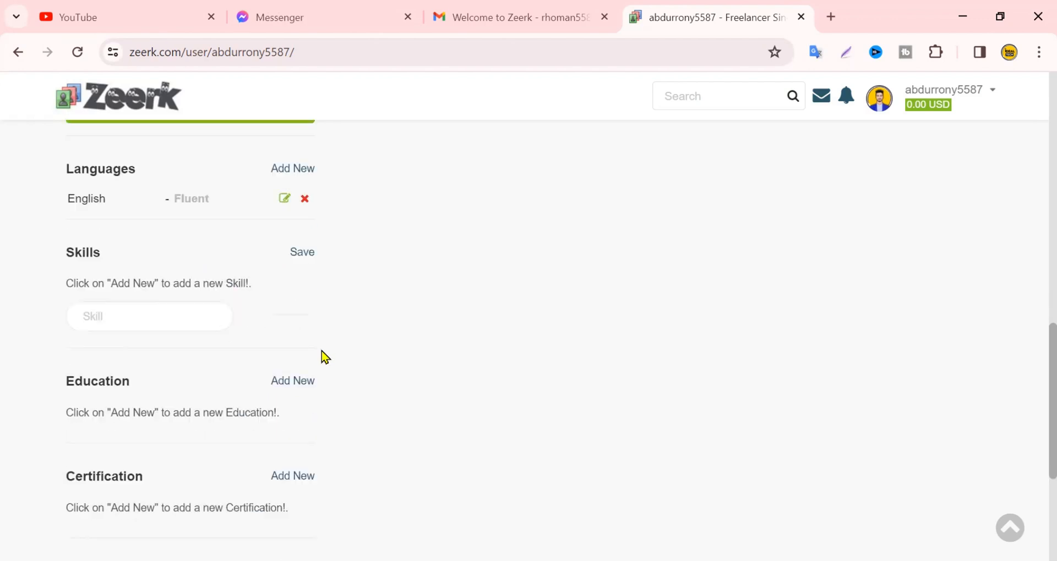
left_click(145, 207)
type("Y")
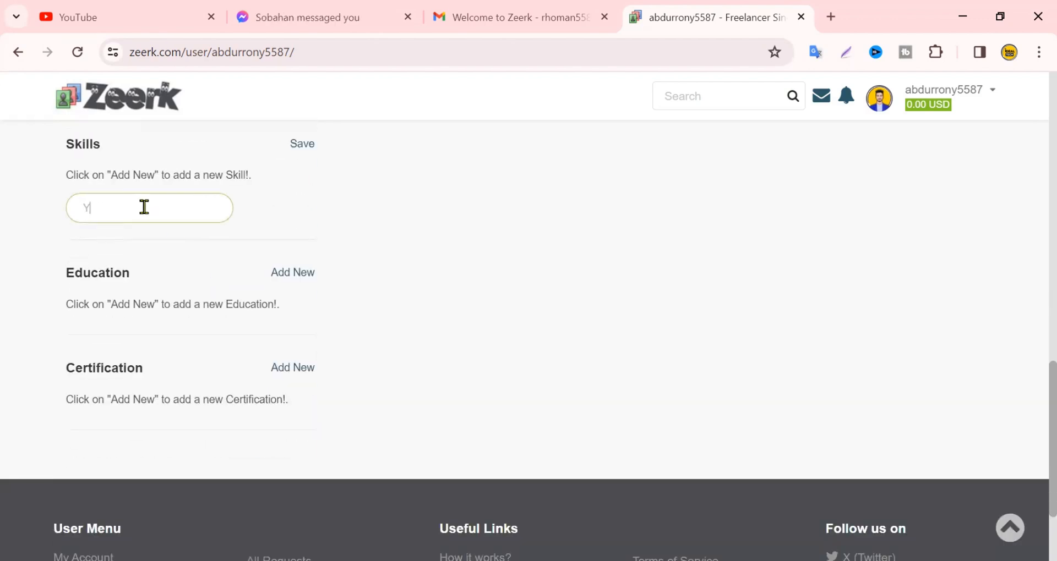
type("outube")
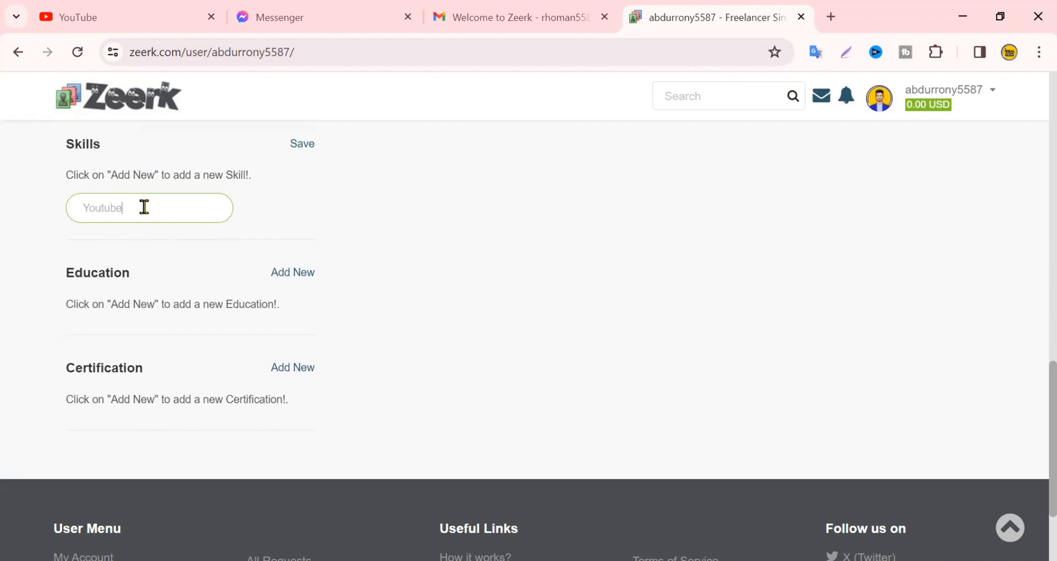
left_click(302, 145)
left_click(306, 148)
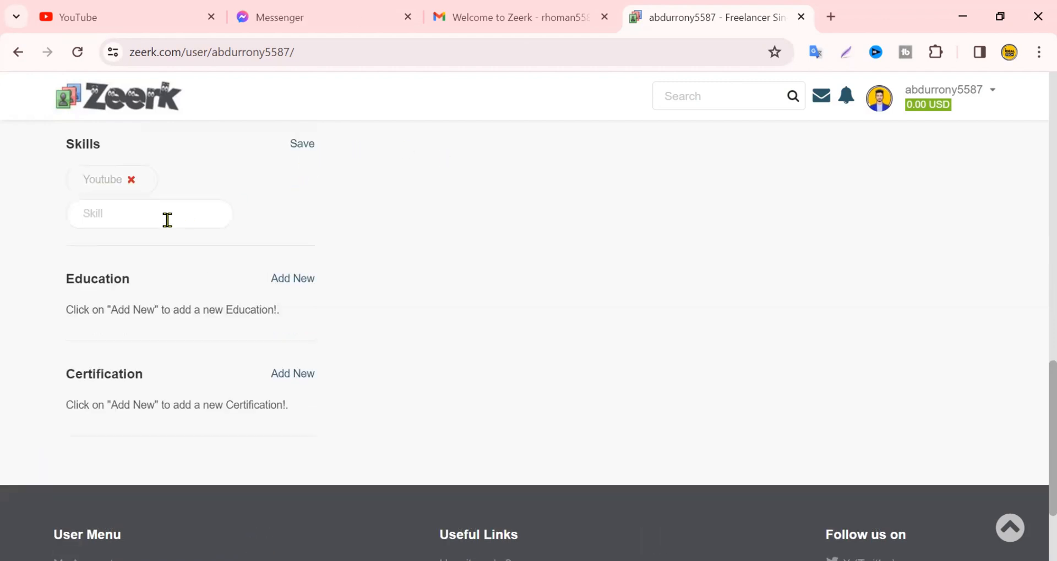
type("Fa")
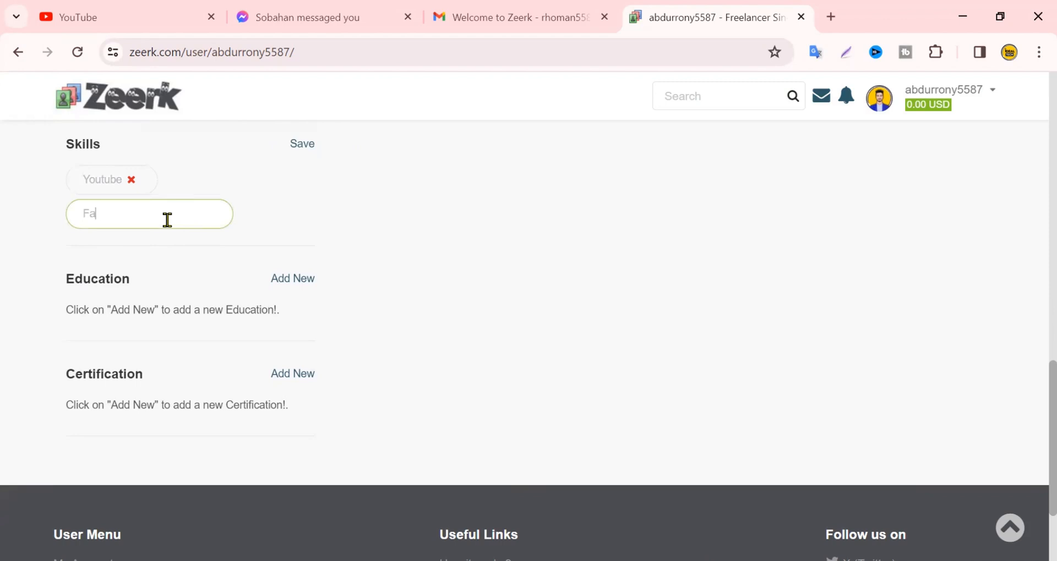
type("cebook")
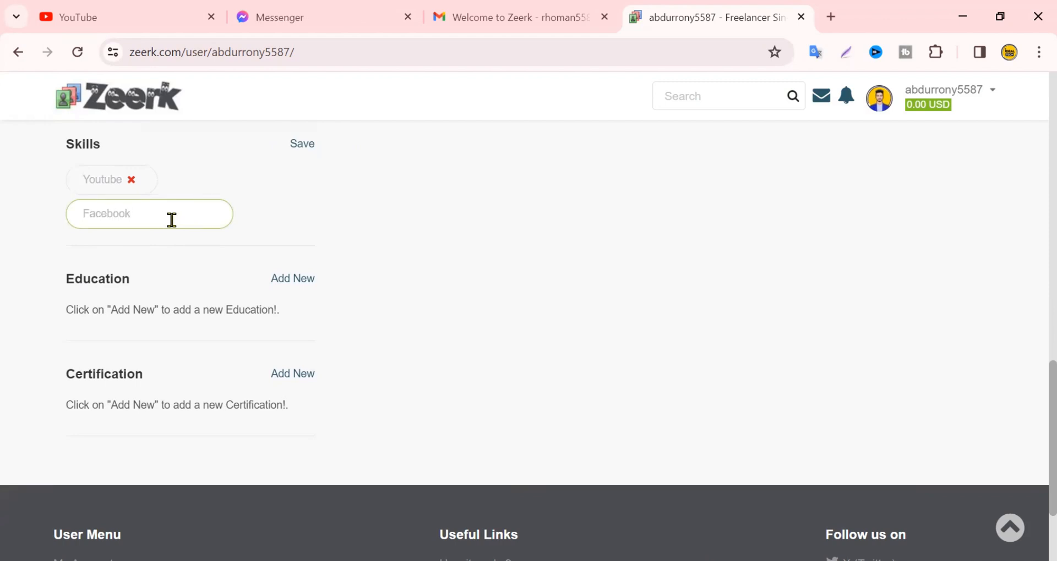
left_click(302, 145)
left_click(306, 145)
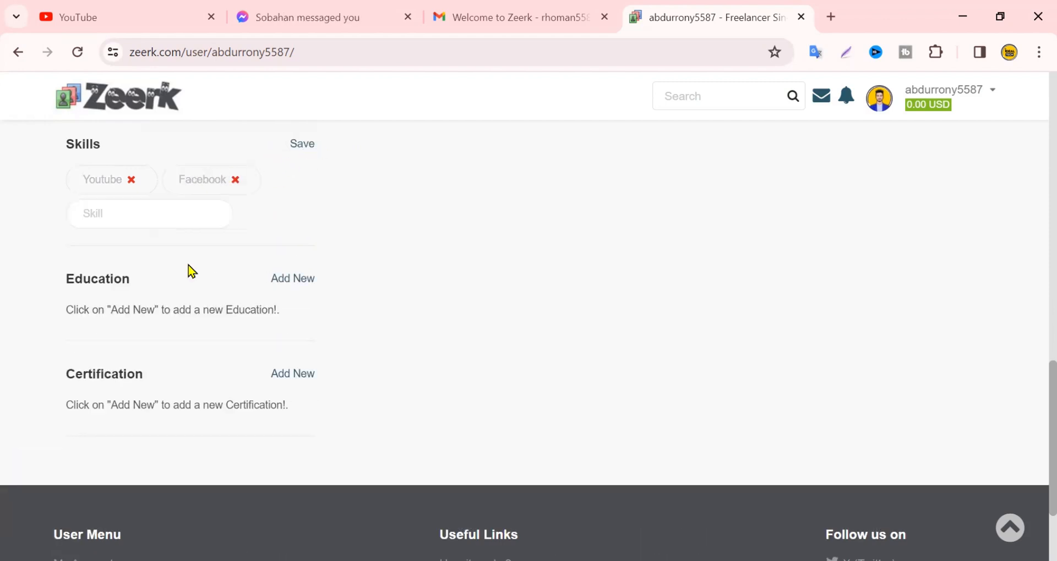
left_click(156, 224)
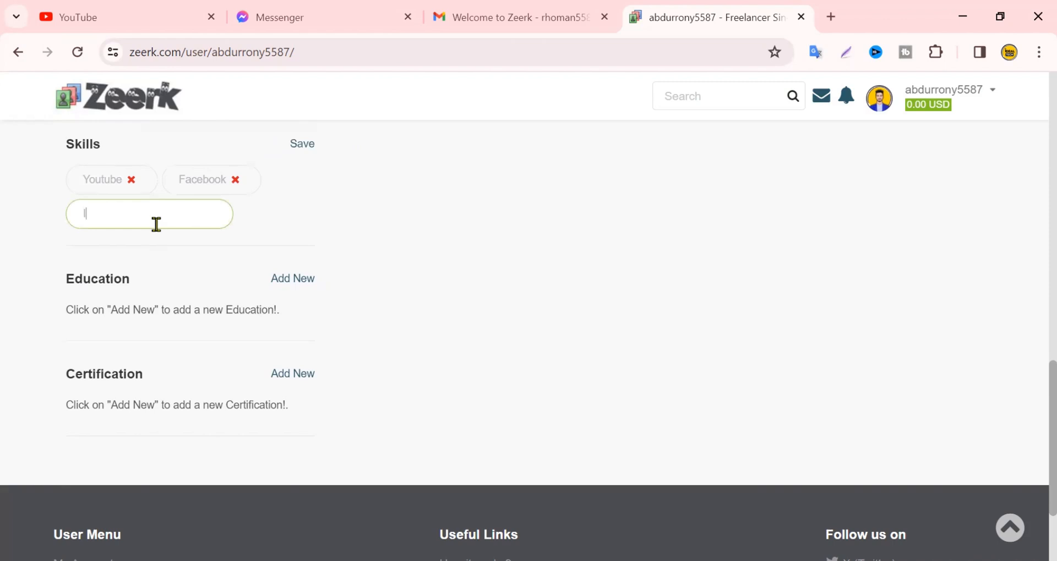
type("Ib")
type("sta")
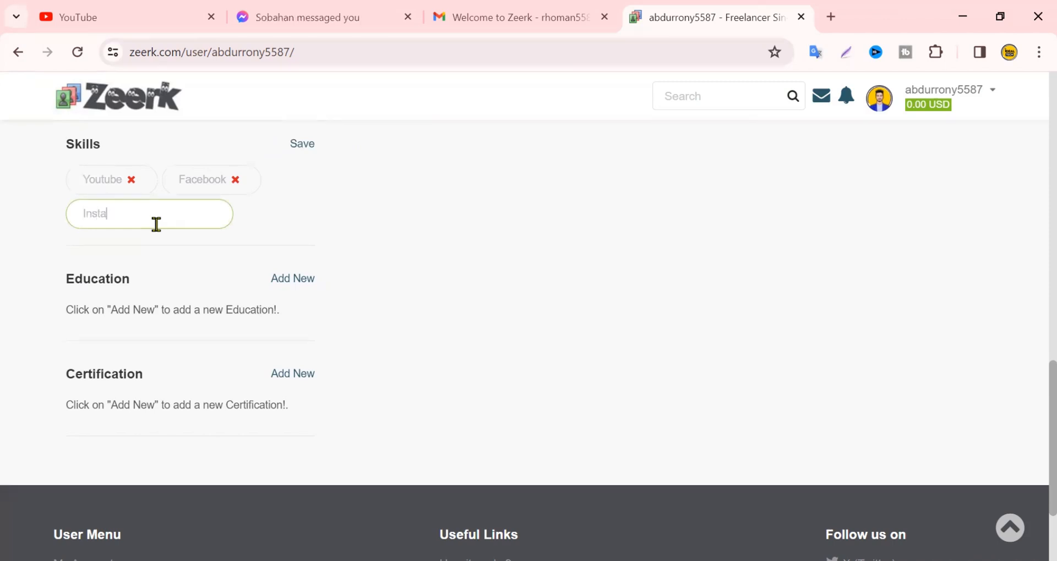
type("gram")
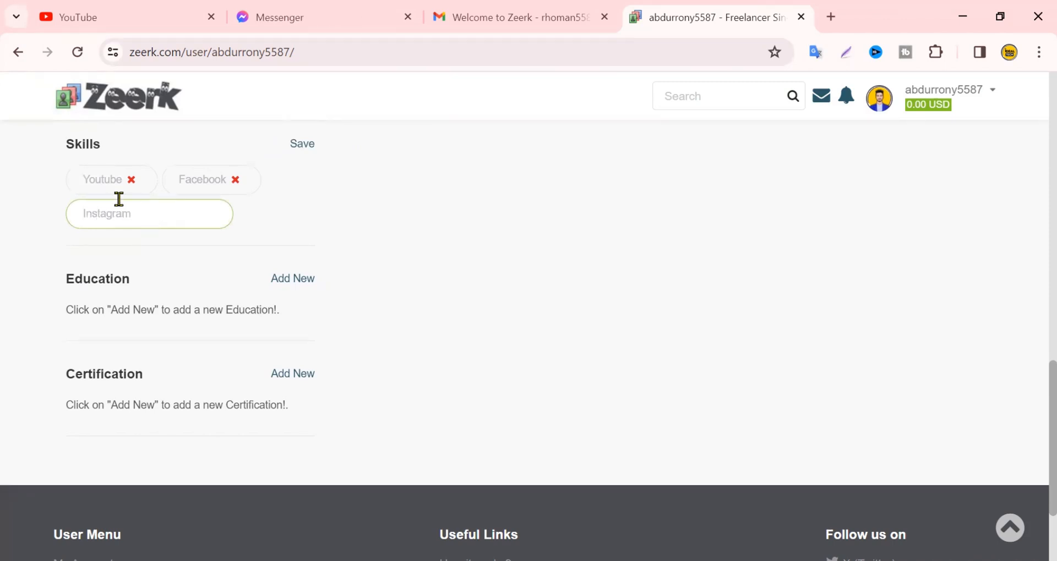
left_click(303, 144)
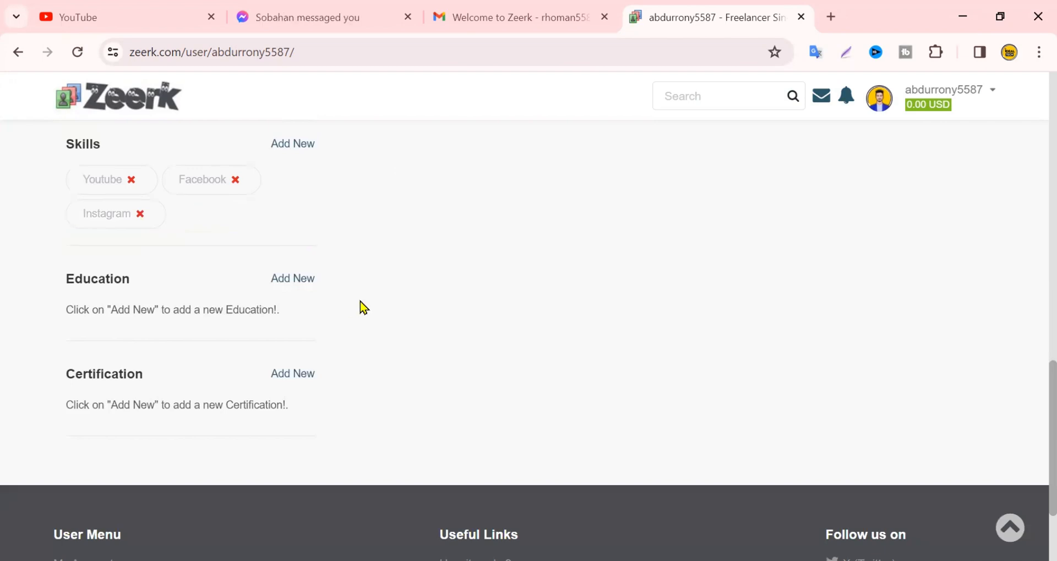
Add an education entry with school Rajshahi University and degree Bsc, and save it
left_click(292, 280)
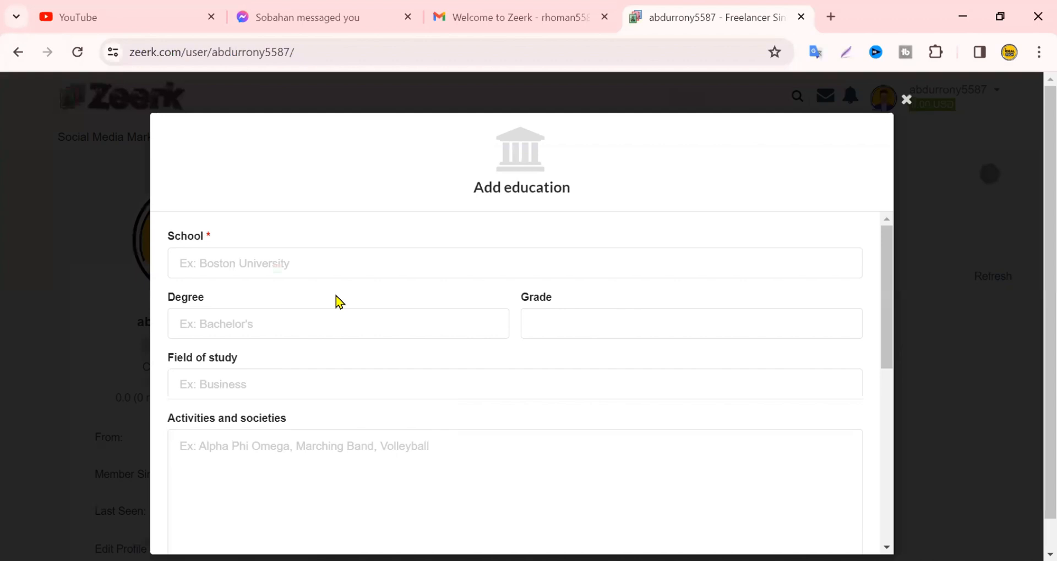
left_click(267, 269)
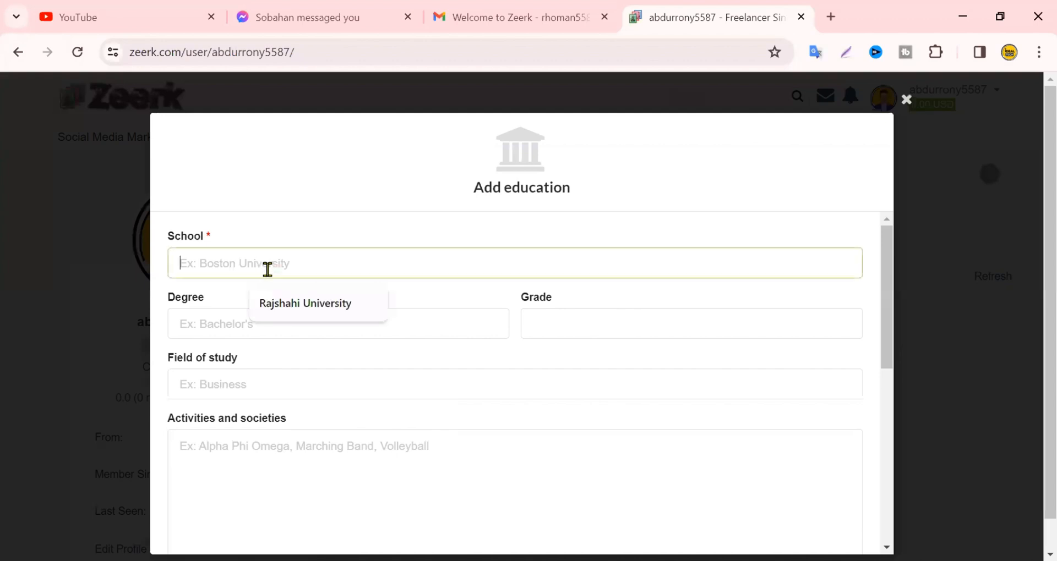
left_click(329, 306)
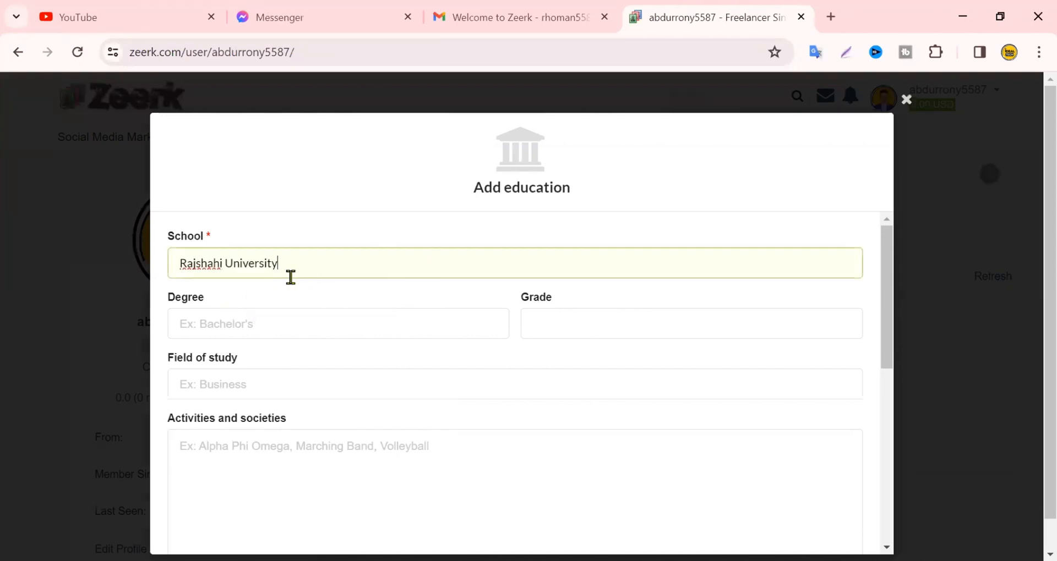
left_click(307, 322)
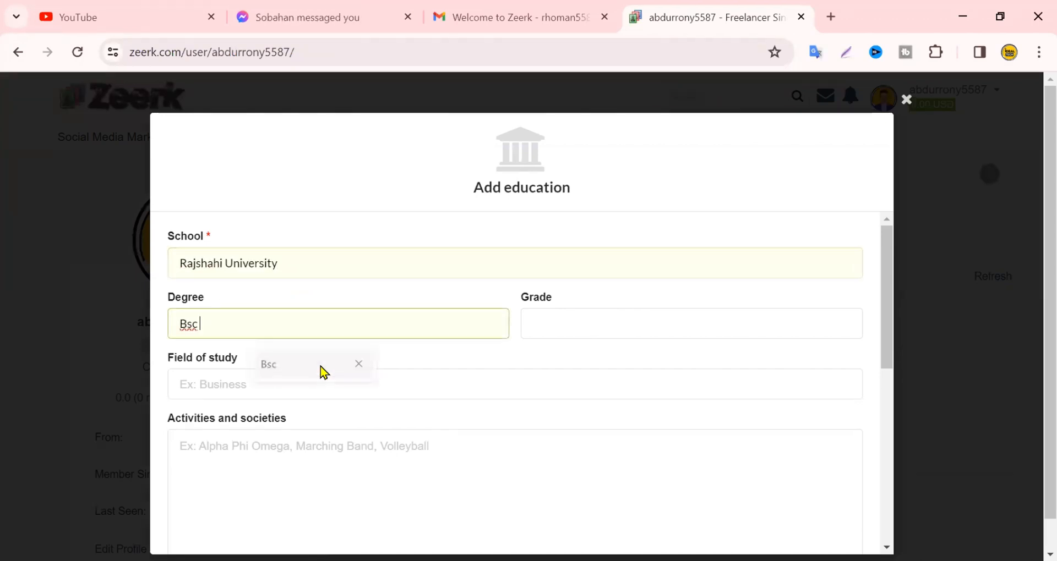
left_click(323, 370)
left_click(603, 329)
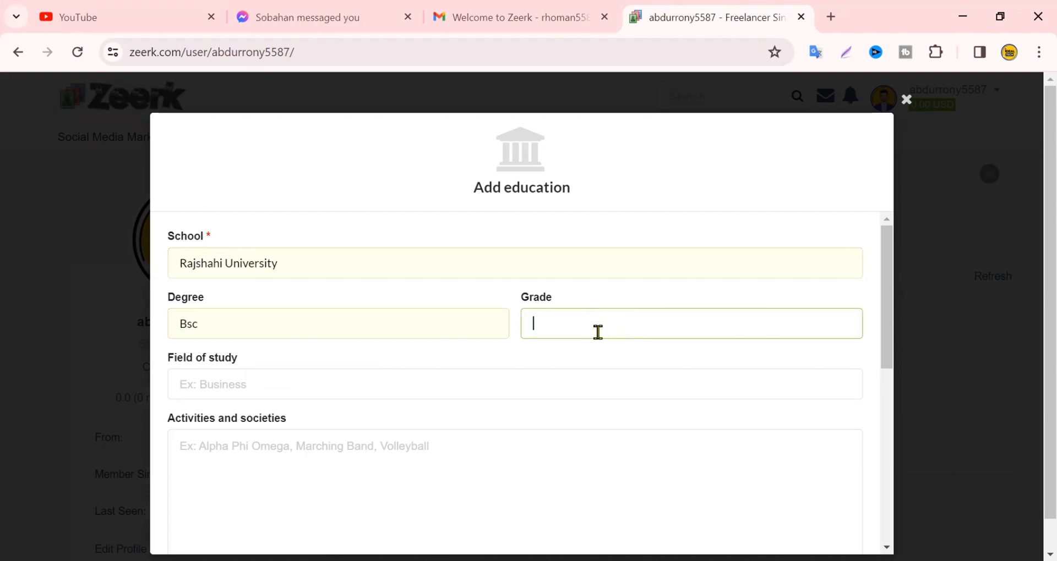
scroll(495, 411, "down", 10)
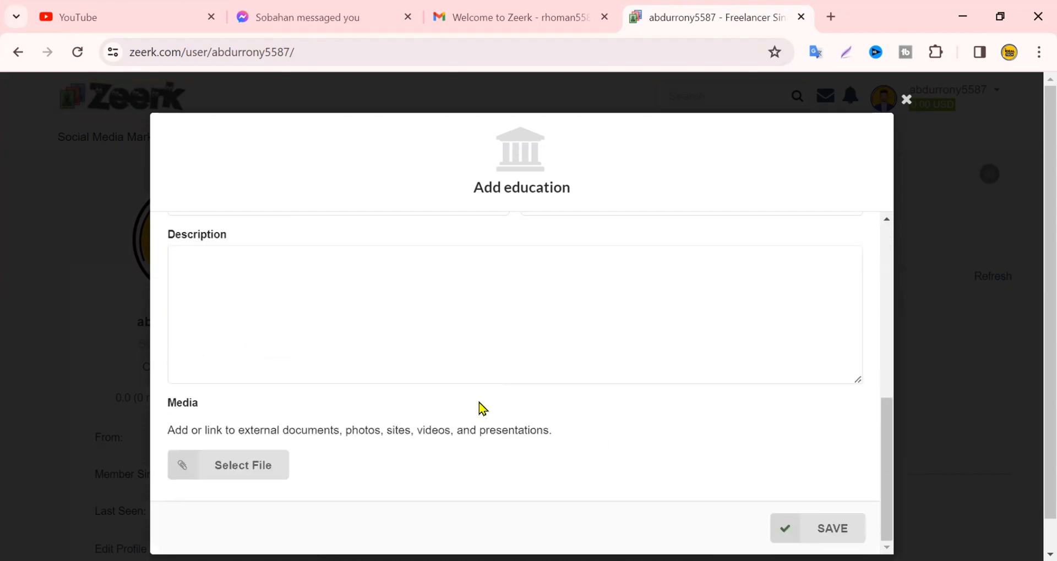
left_click(846, 496)
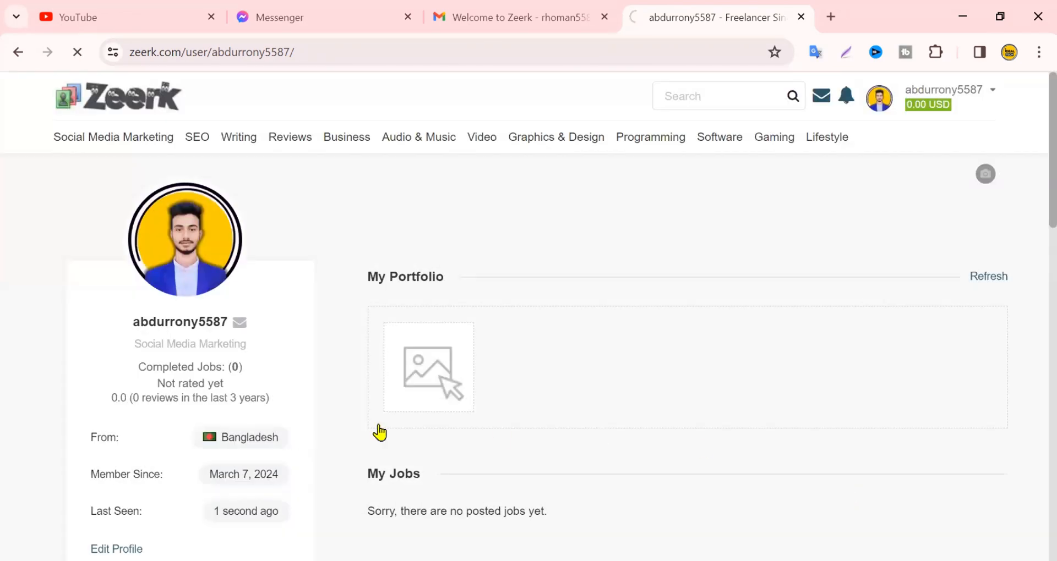
scroll(378, 432, "down", 10)
scroll(317, 404, "down", 4)
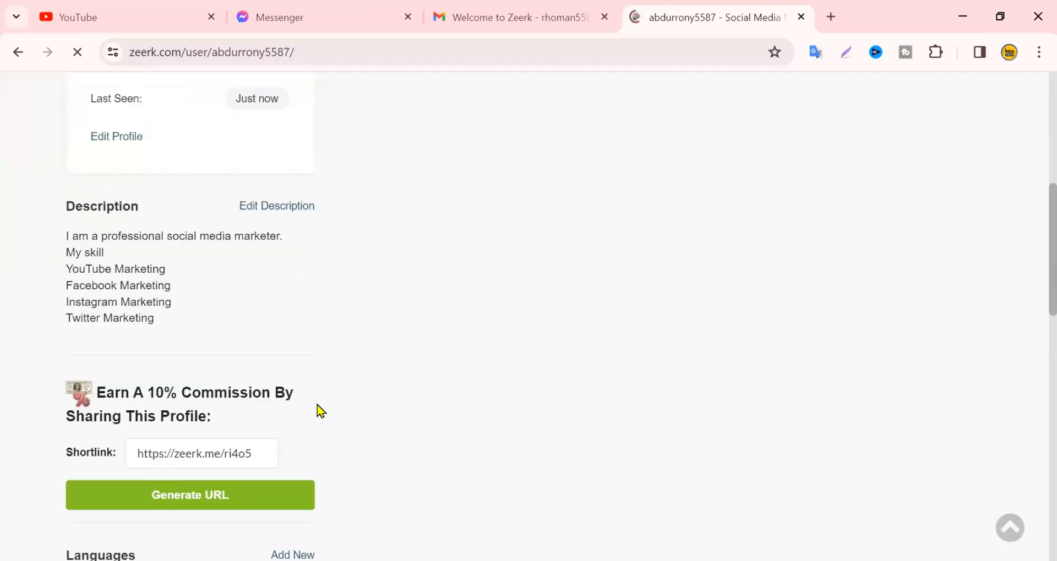
scroll(317, 406, "down", 7)
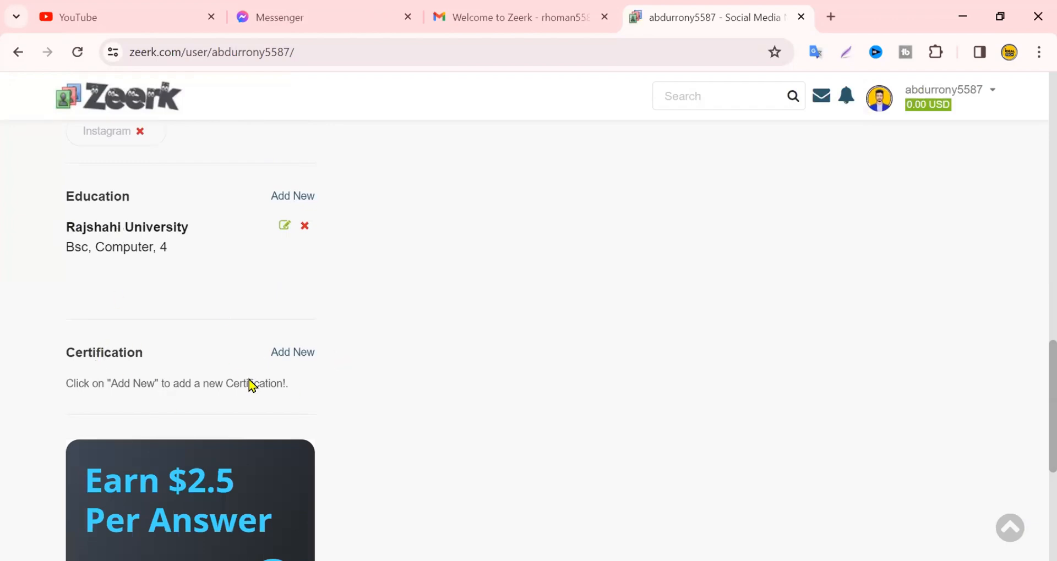
left_click(285, 357)
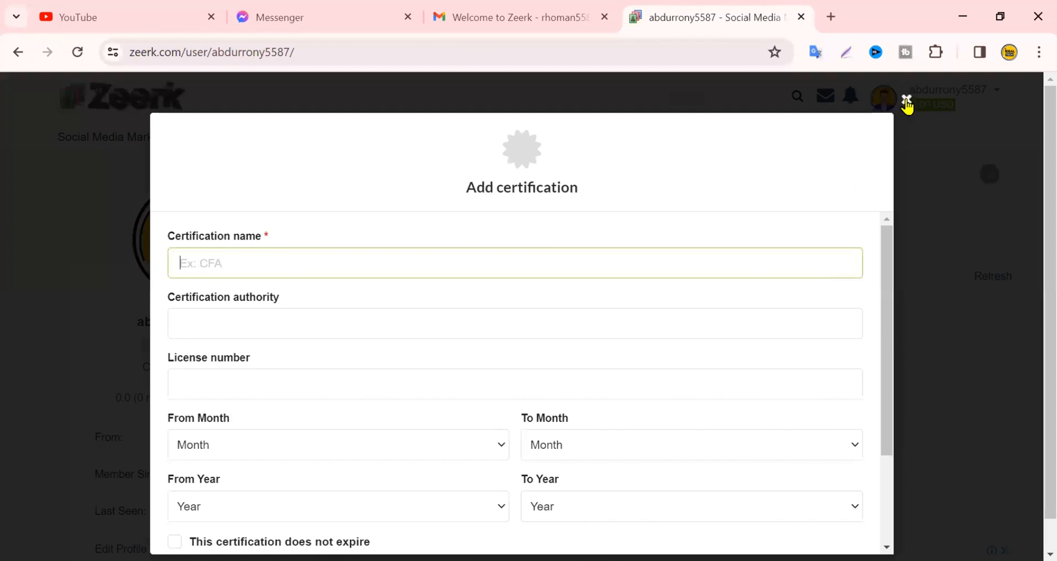
left_click(906, 99)
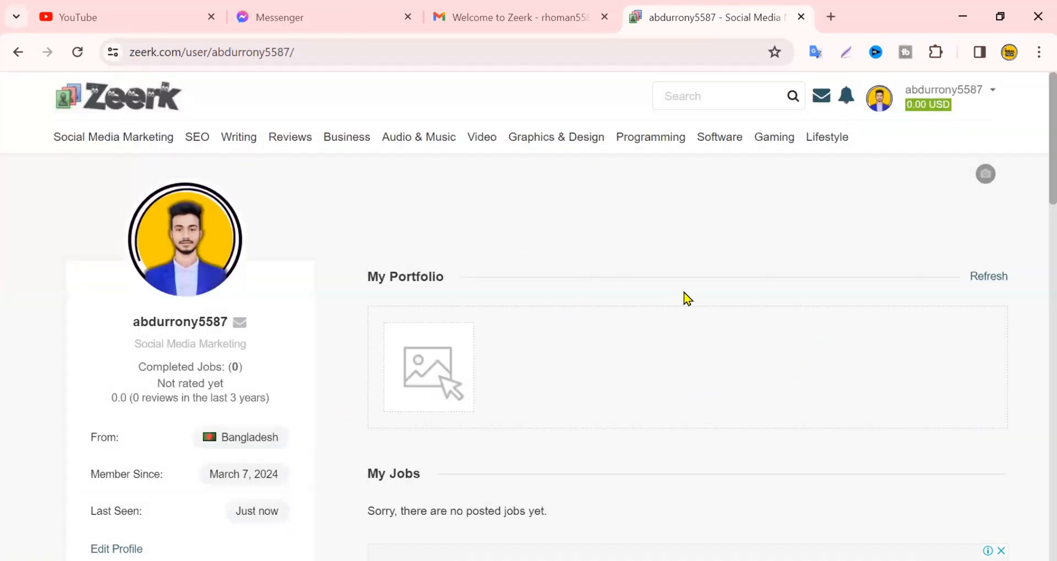
scroll(495, 332, "down", 5)
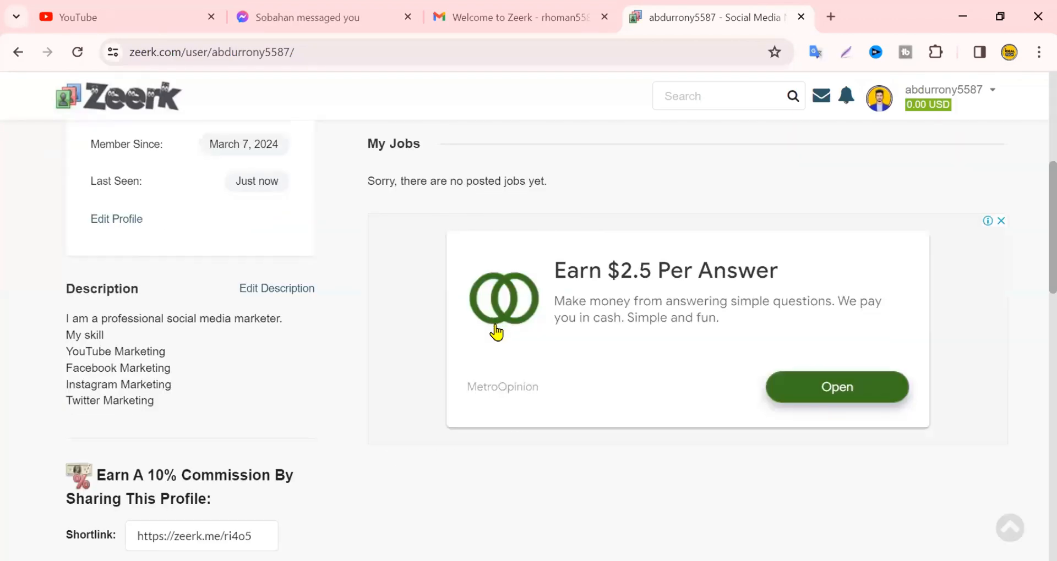
scroll(500, 333, "up", 5)
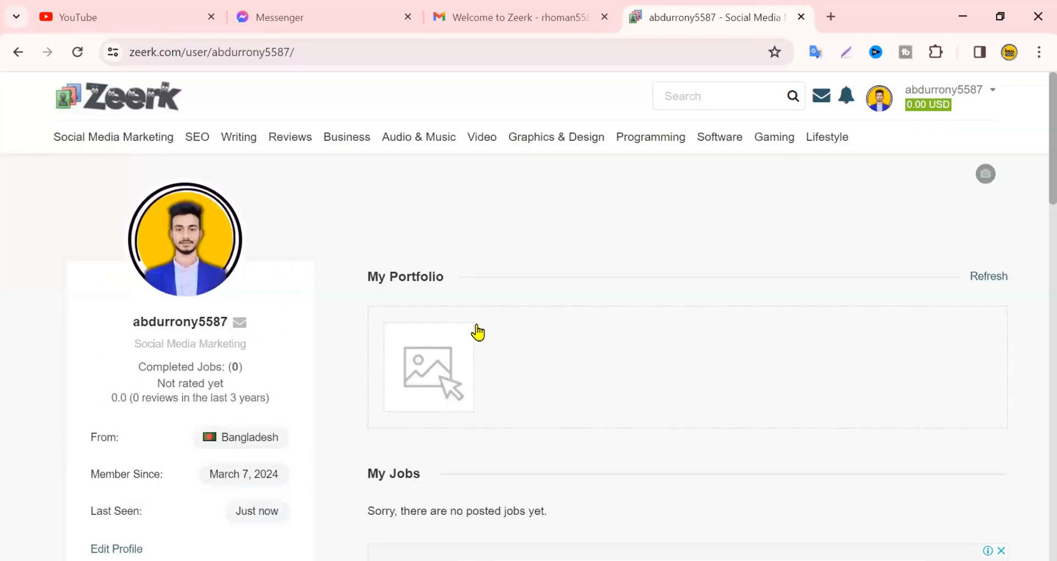
Upload the Launch (18) image through the portfolio placeholder
left_click(422, 380)
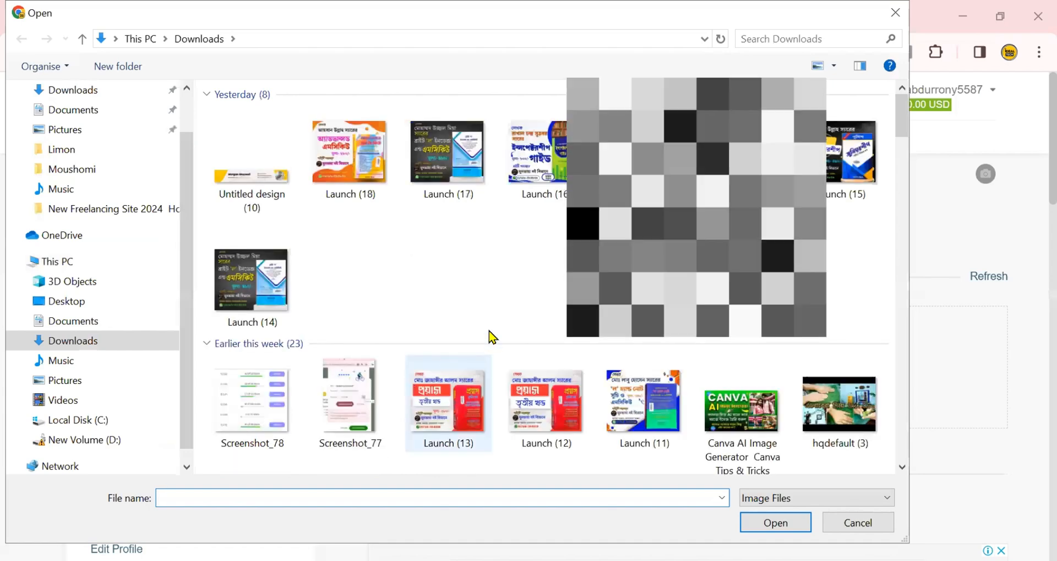
left_click(383, 190)
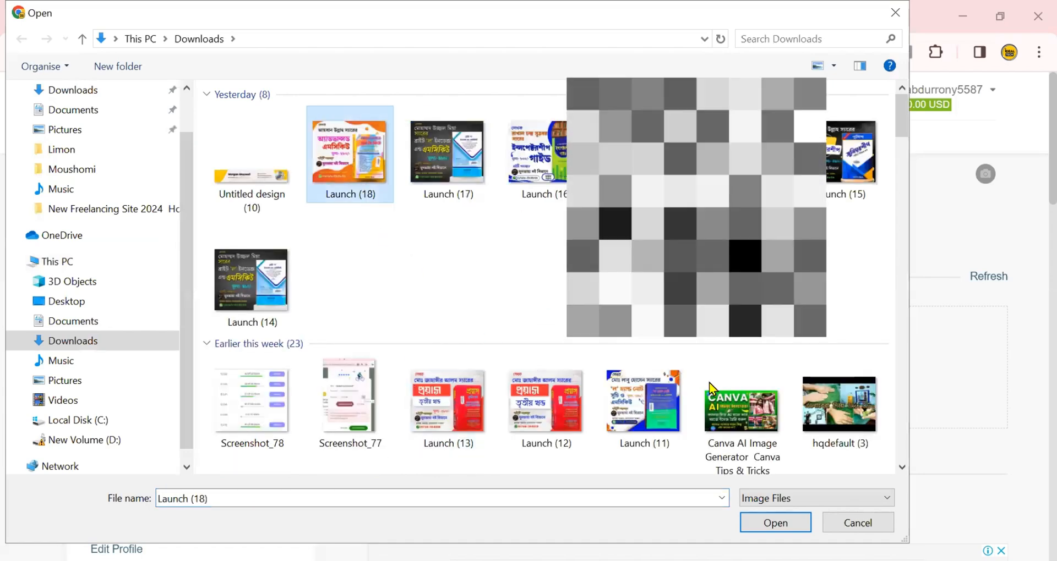
key("Return")
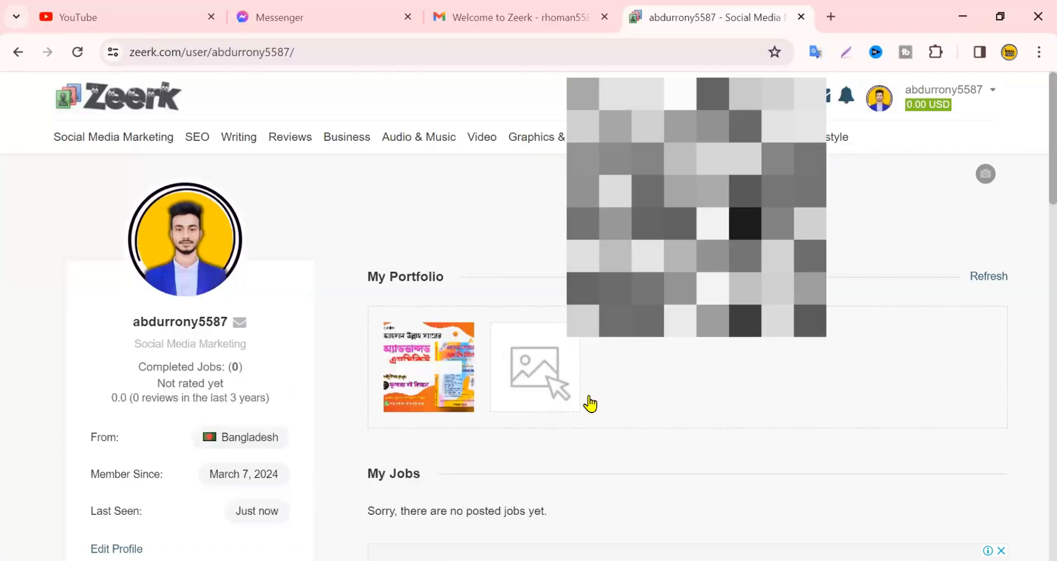
scroll(592, 402, "down", 3)
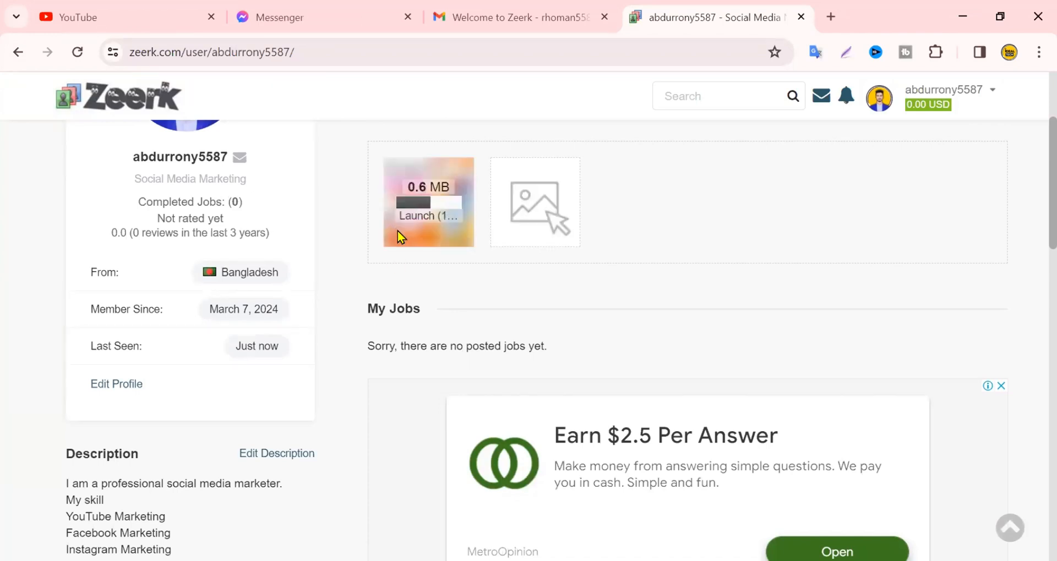
scroll(694, 325, "up", 3)
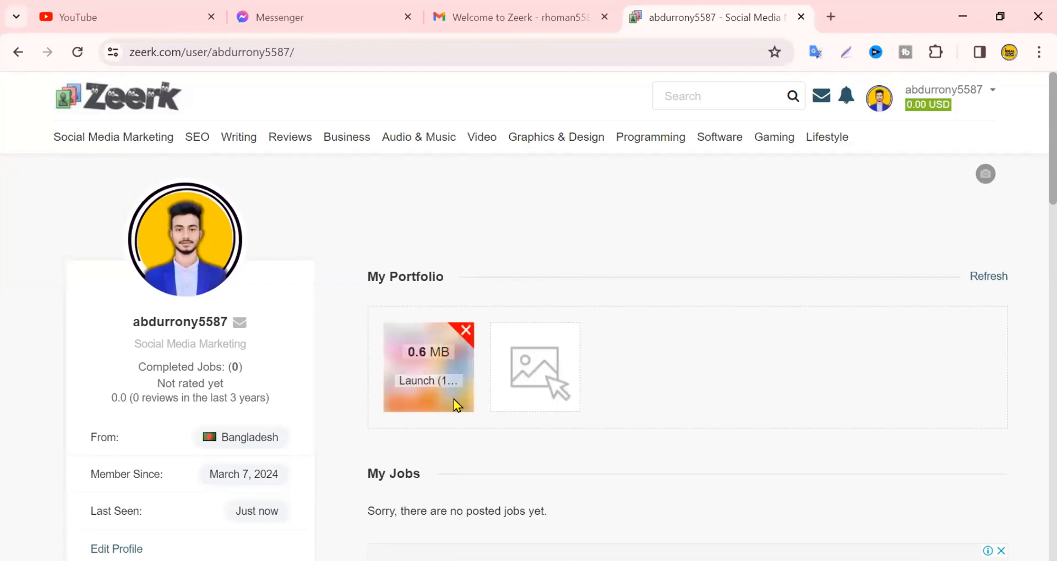
Reload the profile page and check that My Portfolio is still empty
left_click(76, 61)
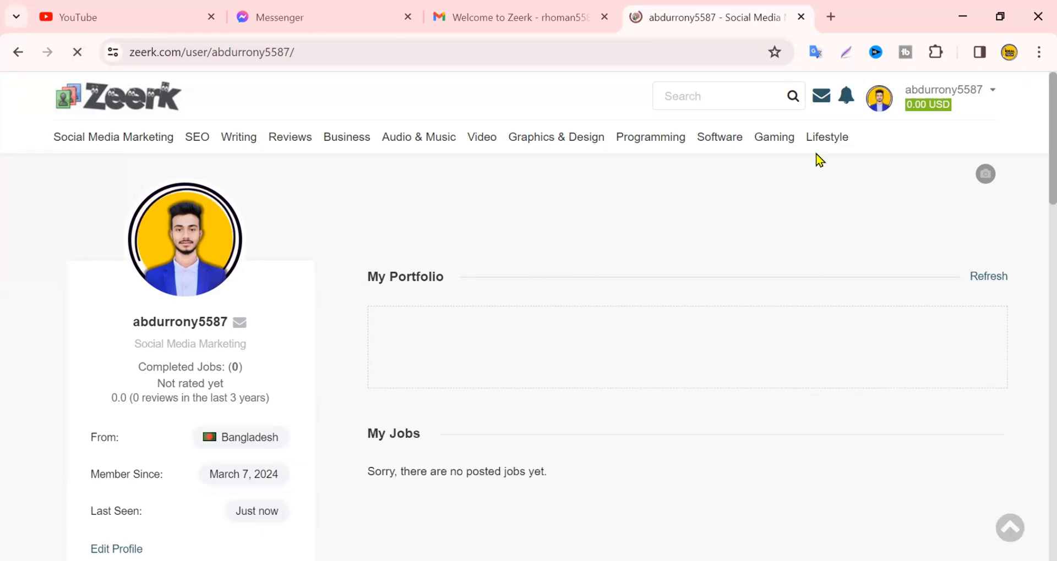
scroll(415, 267, "down", 5)
scroll(419, 272, "up", 3)
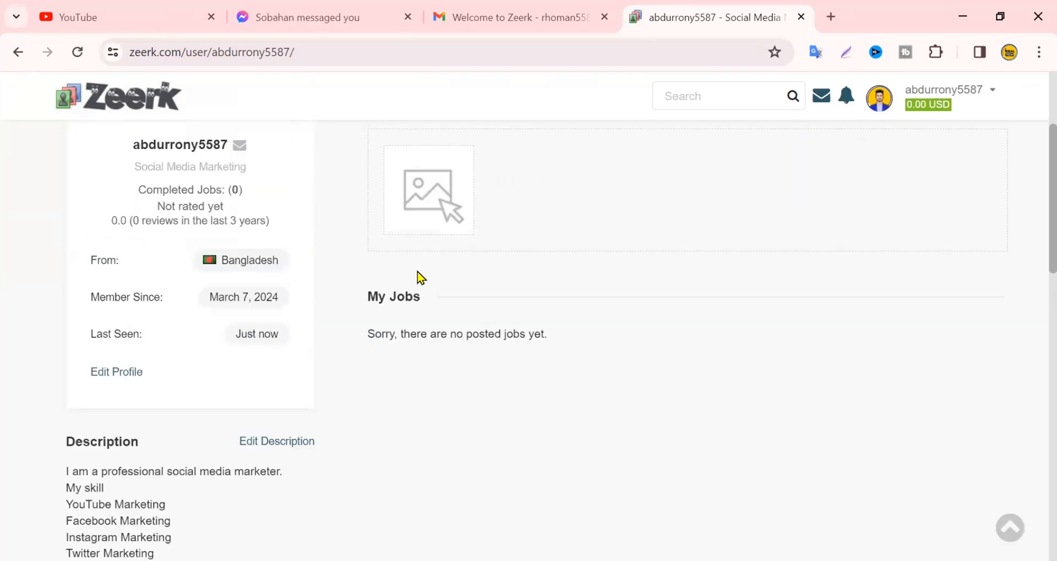
scroll(419, 272, "down", 3)
scroll(111, 356, "down", 12)
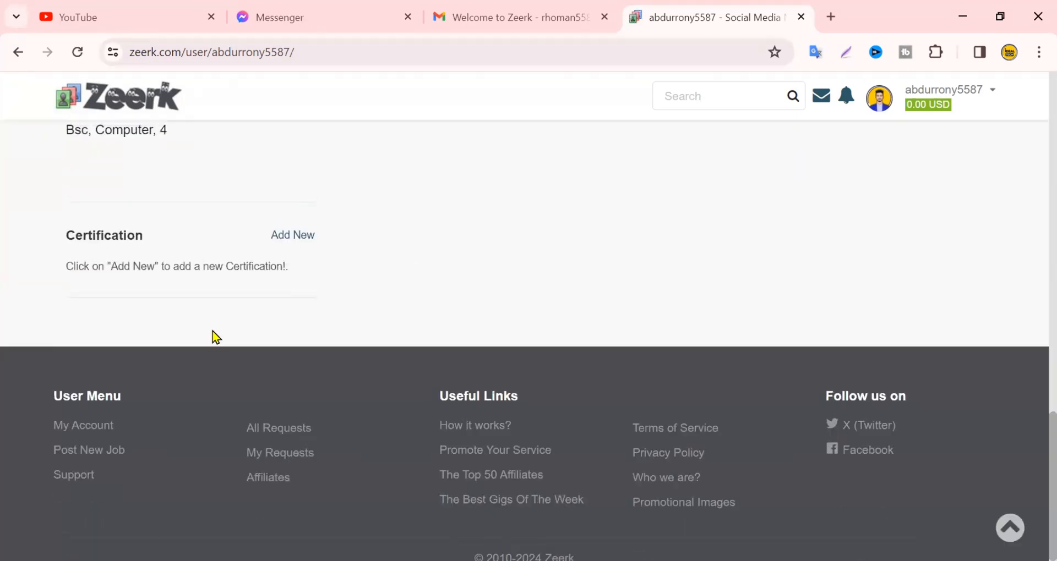
scroll(249, 345, "up", 7)
scroll(361, 335, "up", 10)
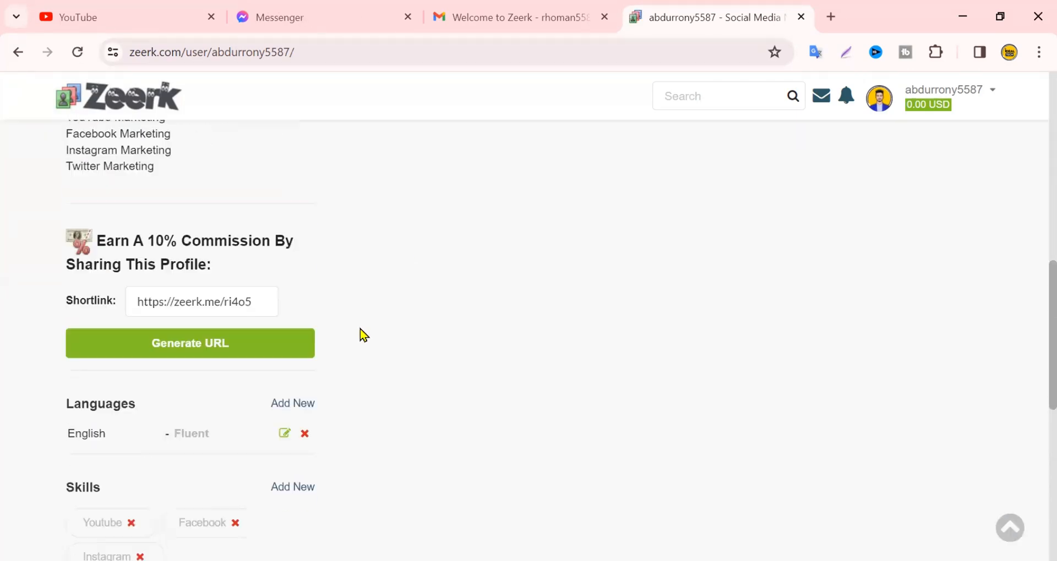
Expand the Requests submenu in the account dropdown under the avatar
left_click(884, 104)
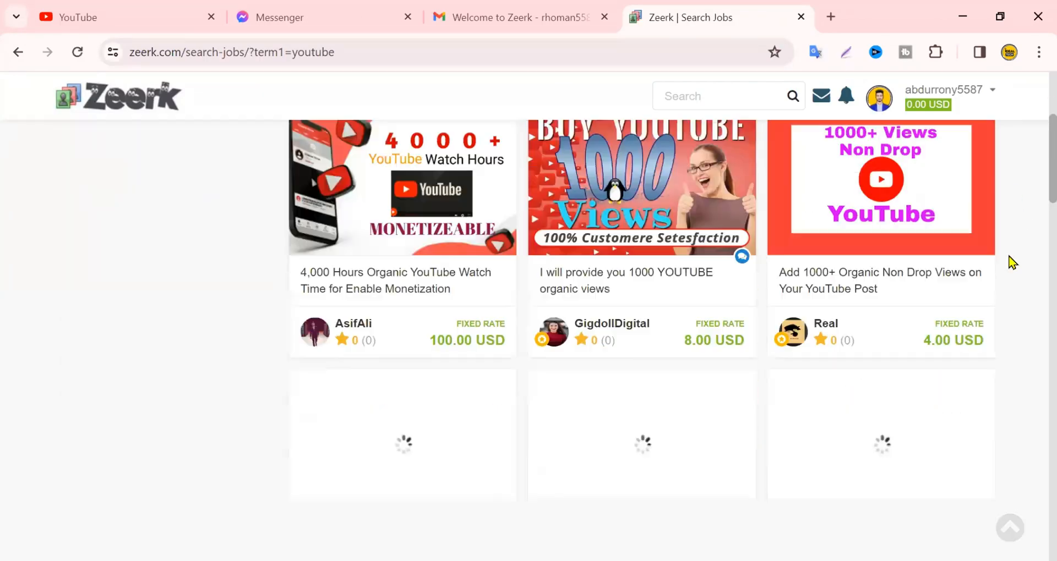
scroll(1010, 262, "up", 7)
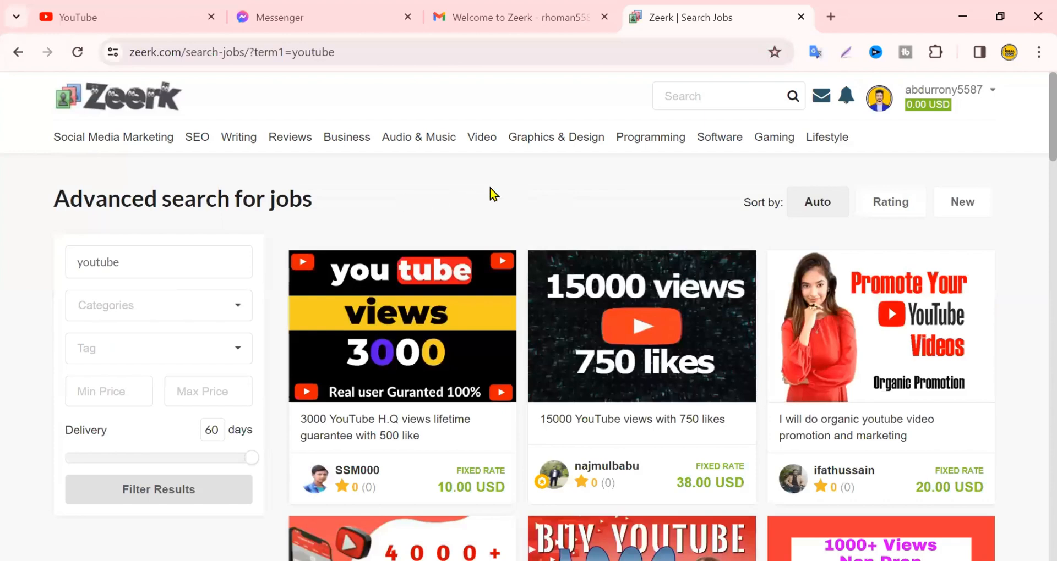
left_click(991, 93)
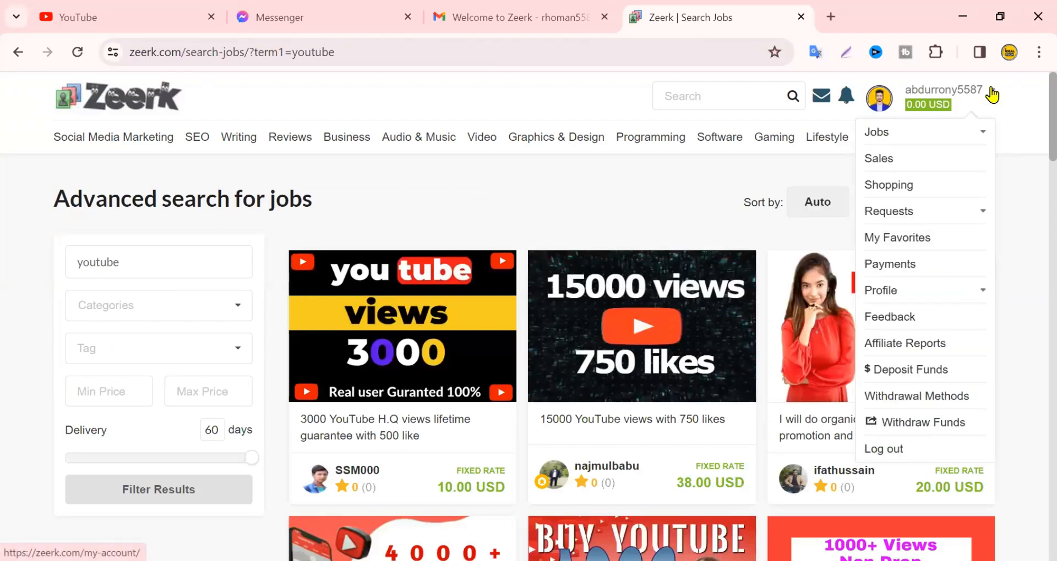
left_click(983, 216)
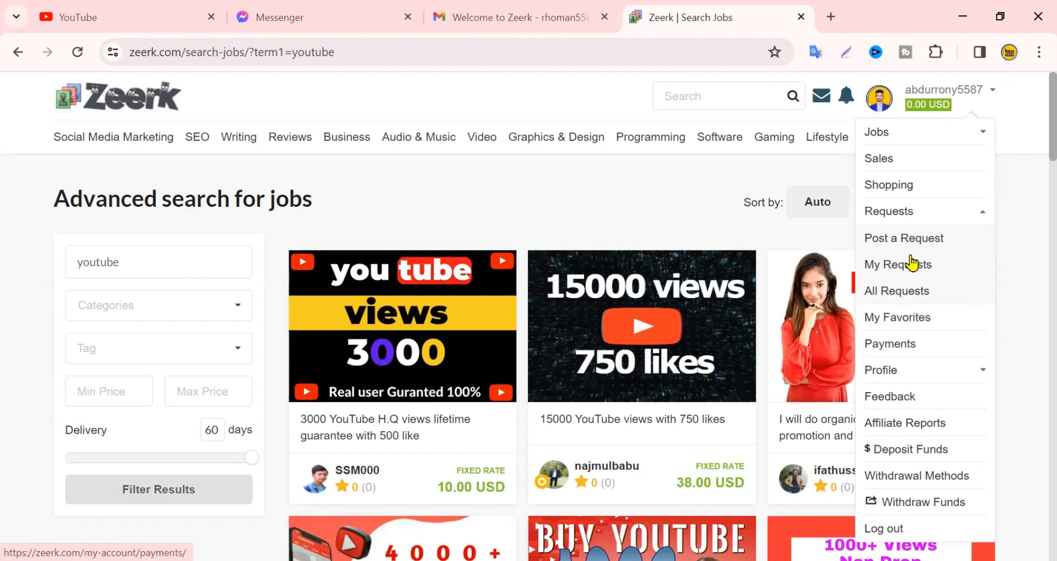
Choose All Requests to bring up the Advanced search for requests listing
left_click(897, 292)
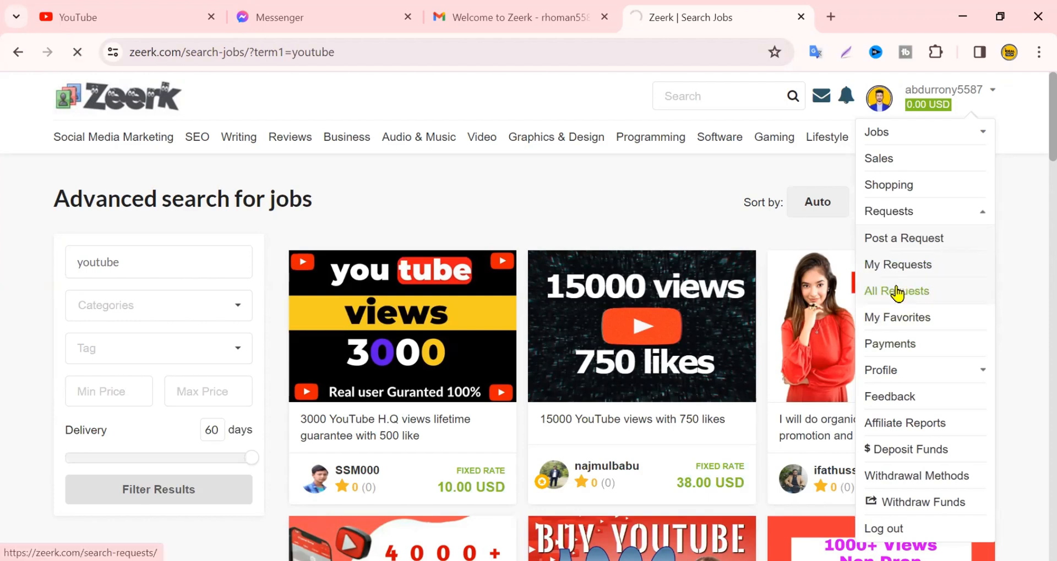
left_click(849, 297)
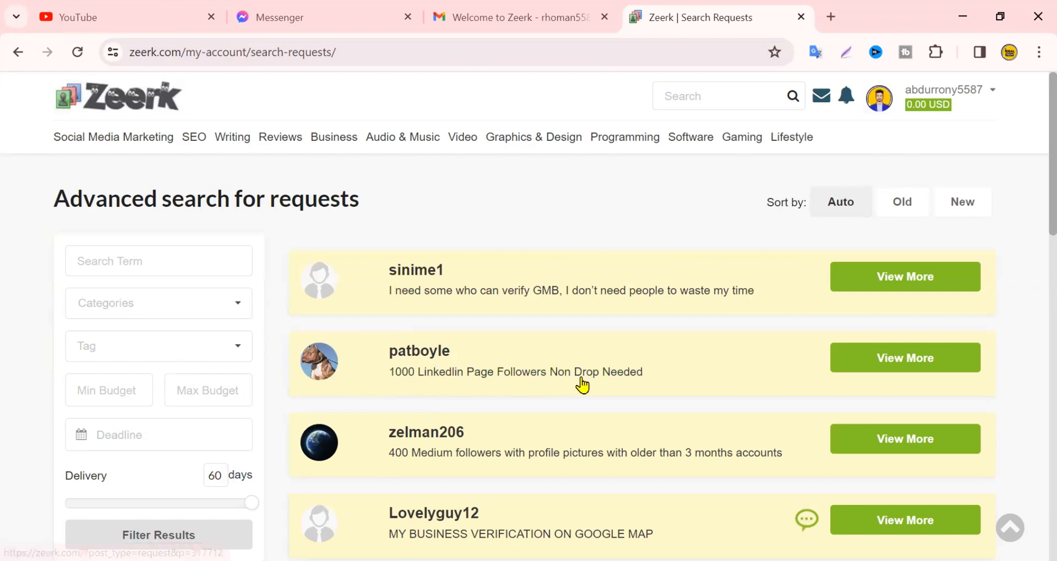
scroll(673, 374, "down", 1)
scroll(675, 376, "down", 3)
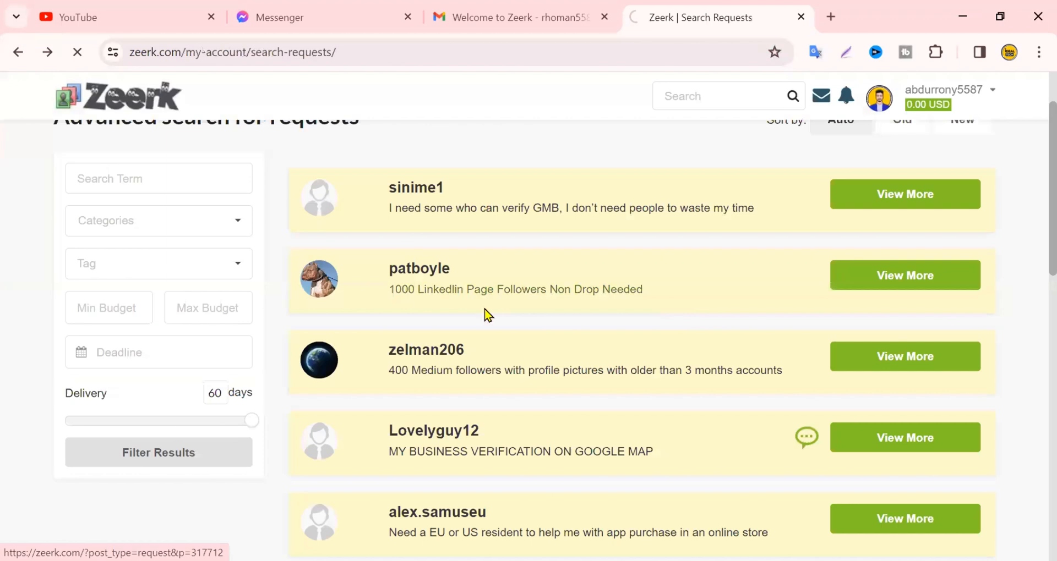
View the '1000 Linkedin Page Followers Non Drop Needed' request with its 4.00–5.00 USD budget
left_click(484, 307)
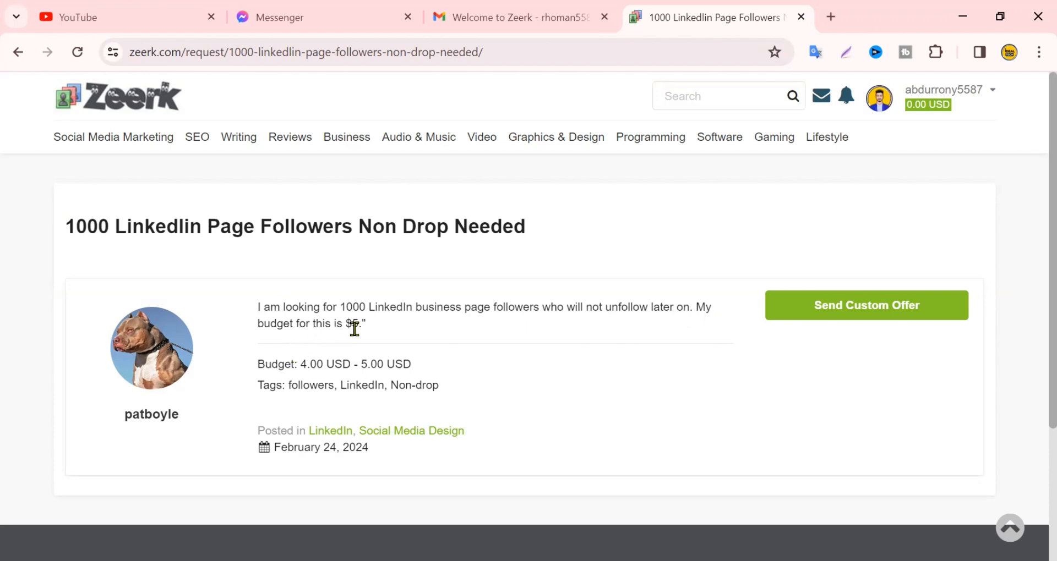
scroll(585, 311, "down", 3)
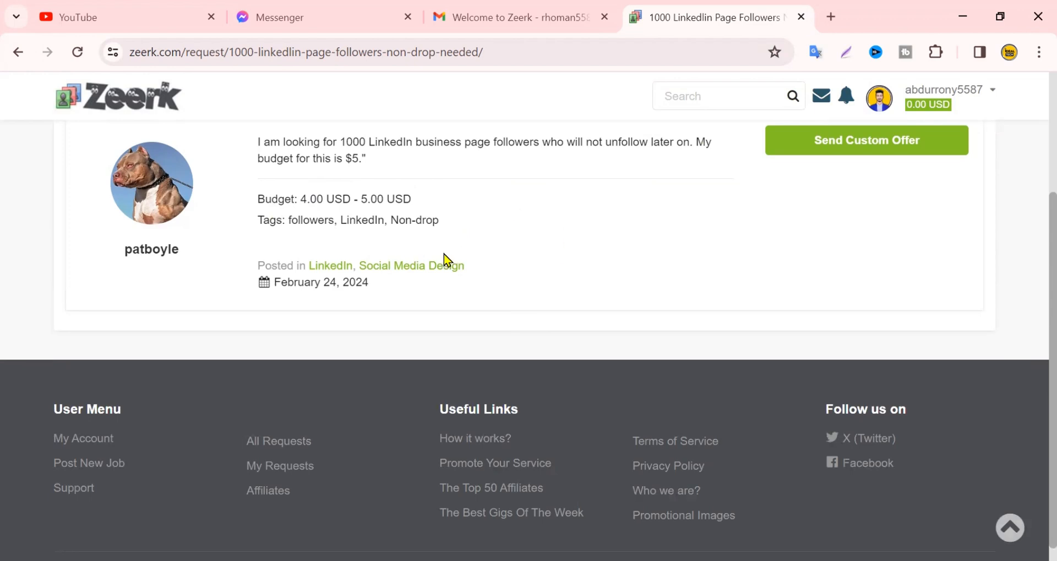
scroll(755, 199, "up", 3)
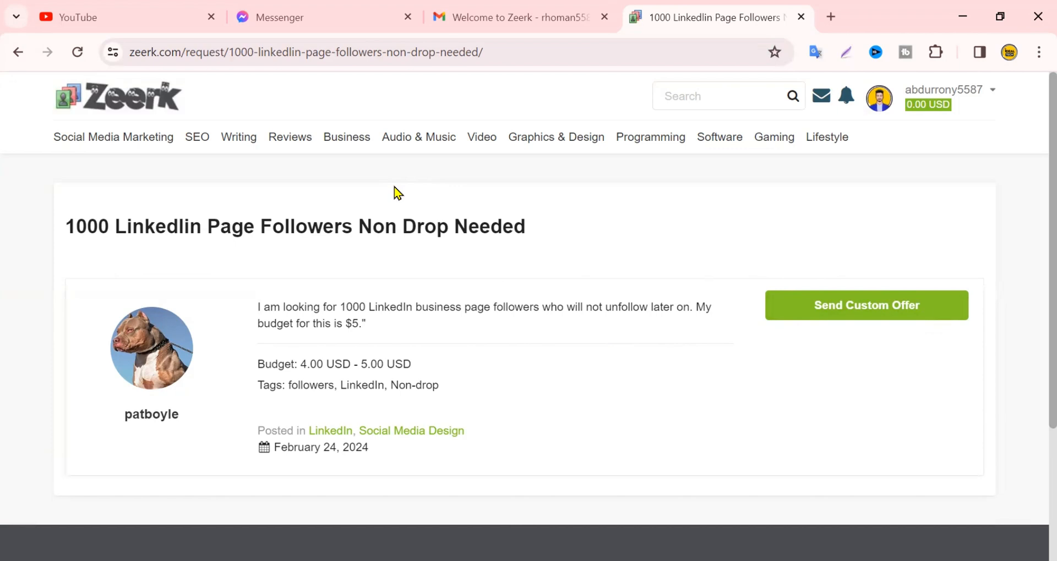
mouse_move(880, 99)
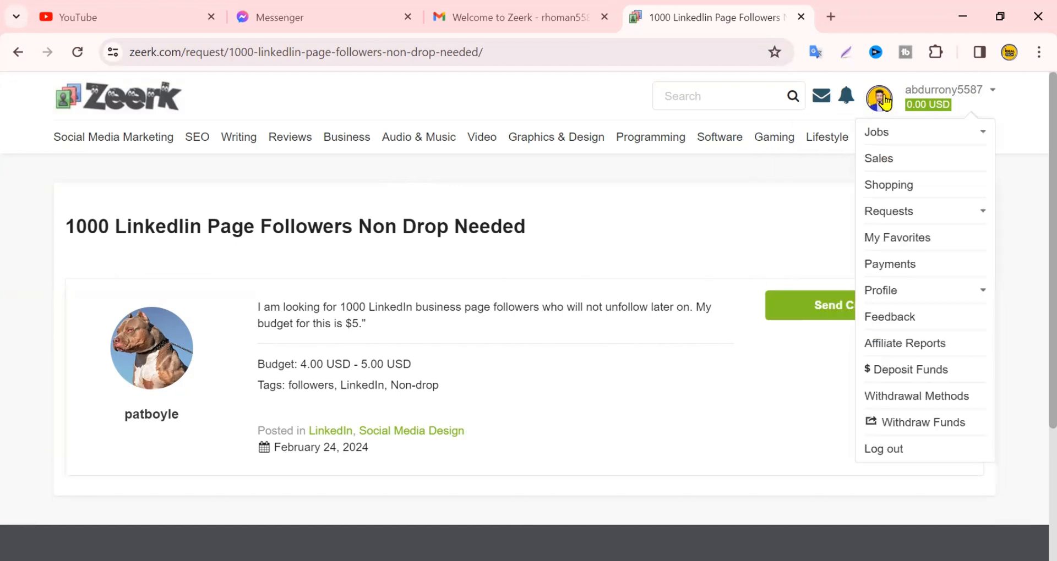